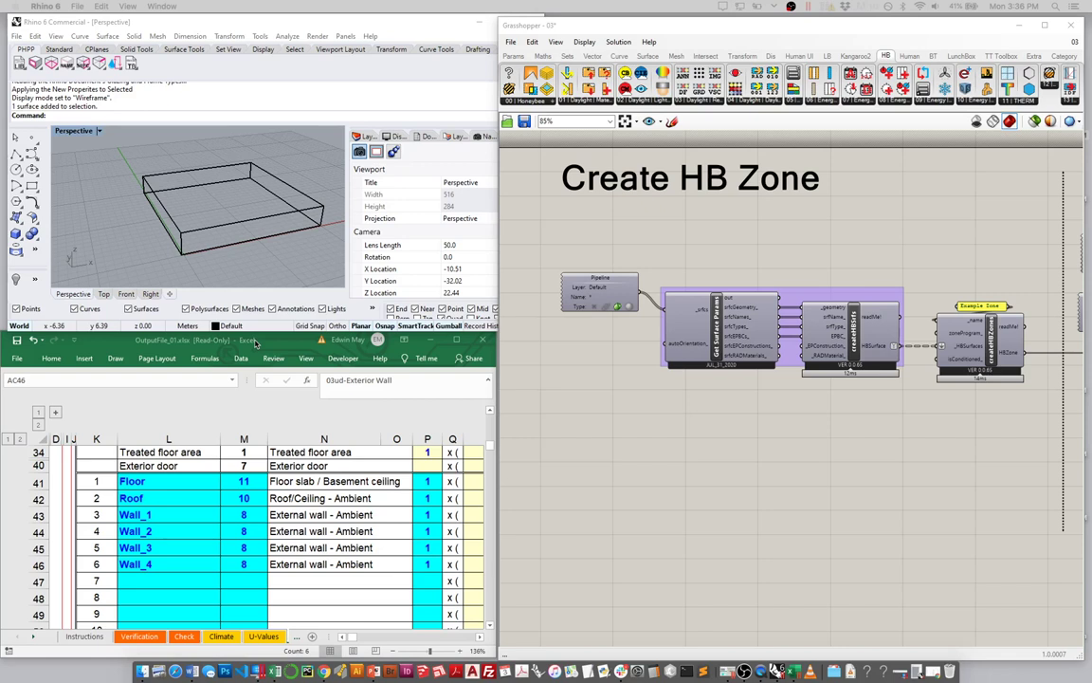
Maximize the Excel window and scroll through the Areas sheet.
click(246, 340)
double_click(245, 339)
scroll(250, 342, up, 3)
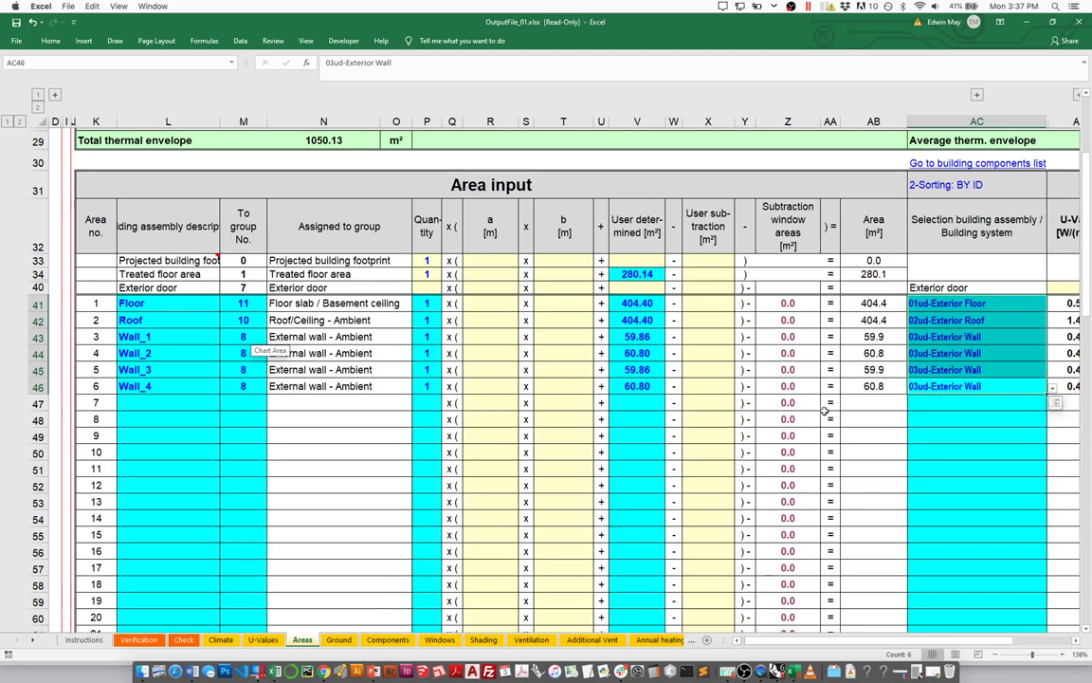
Check the Components sheet, then show the U-Values sheet at the Exterior Roof block (U 1.449).
click(398, 645)
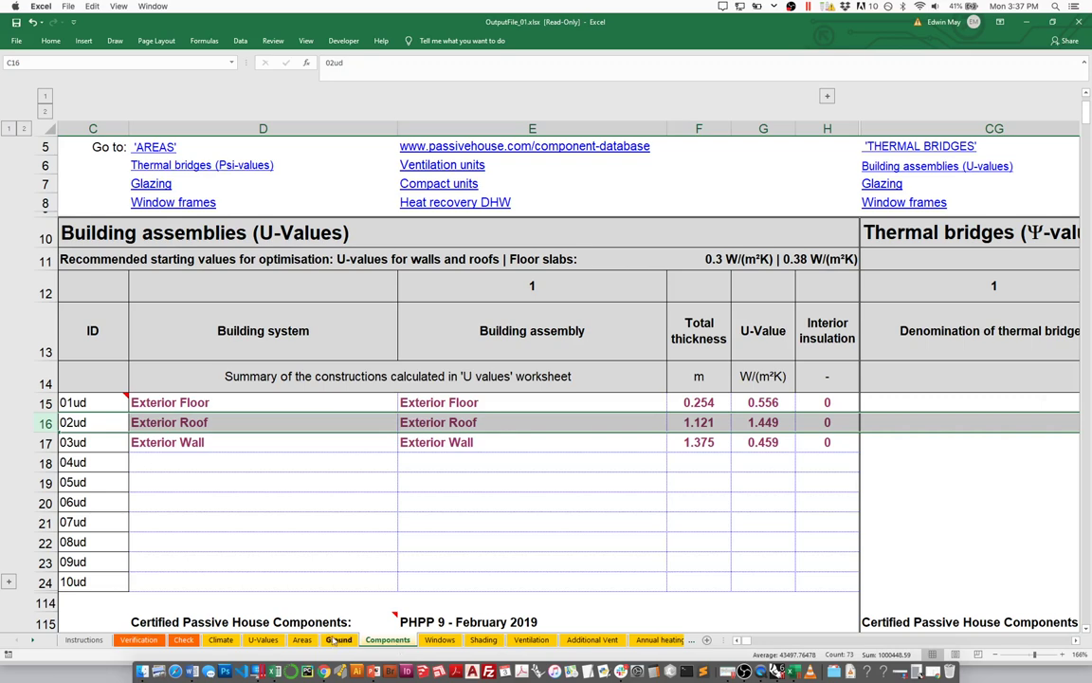
click(266, 641)
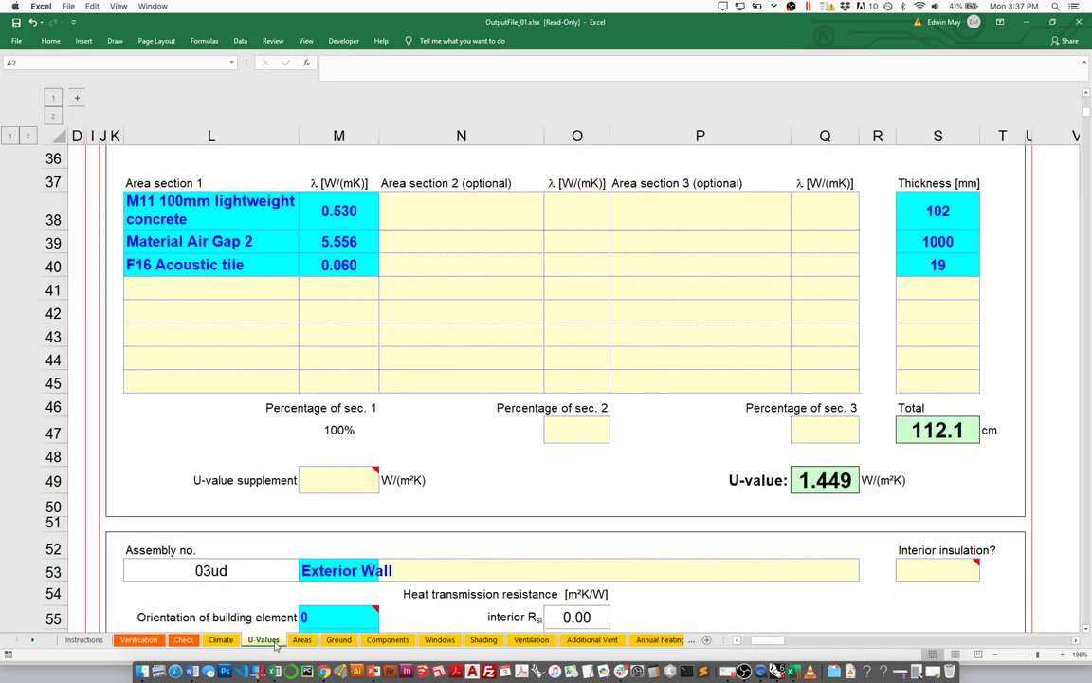
scroll(321, 527, up, 2)
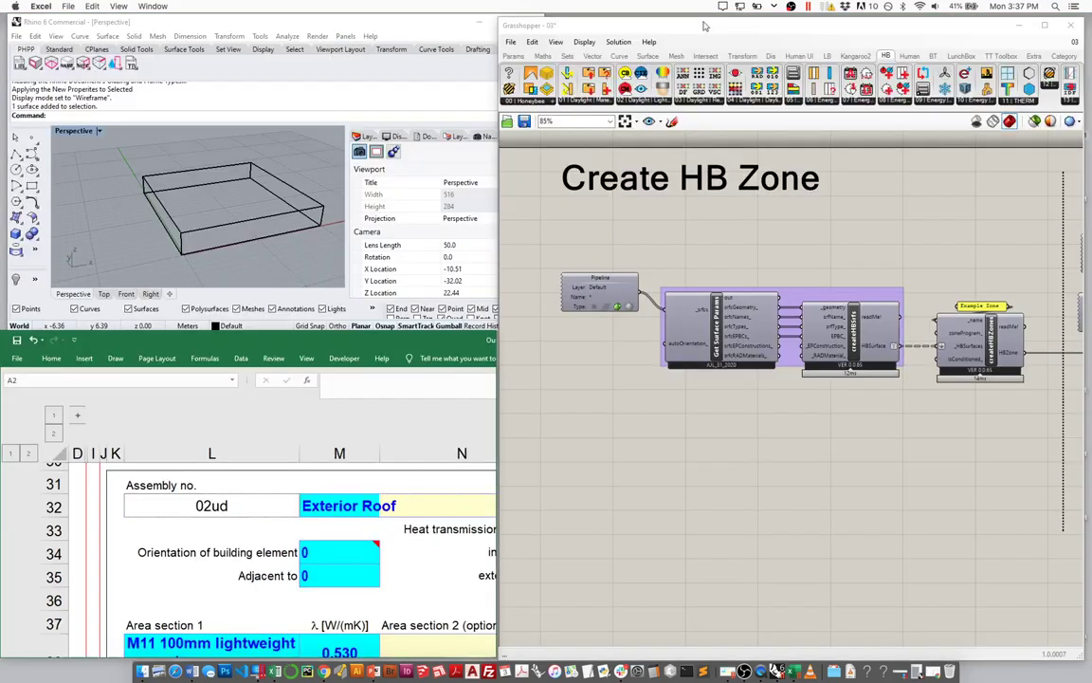
Enlarge the Rhino window, orbit the box, and select its Roof surface.
click(442, 17)
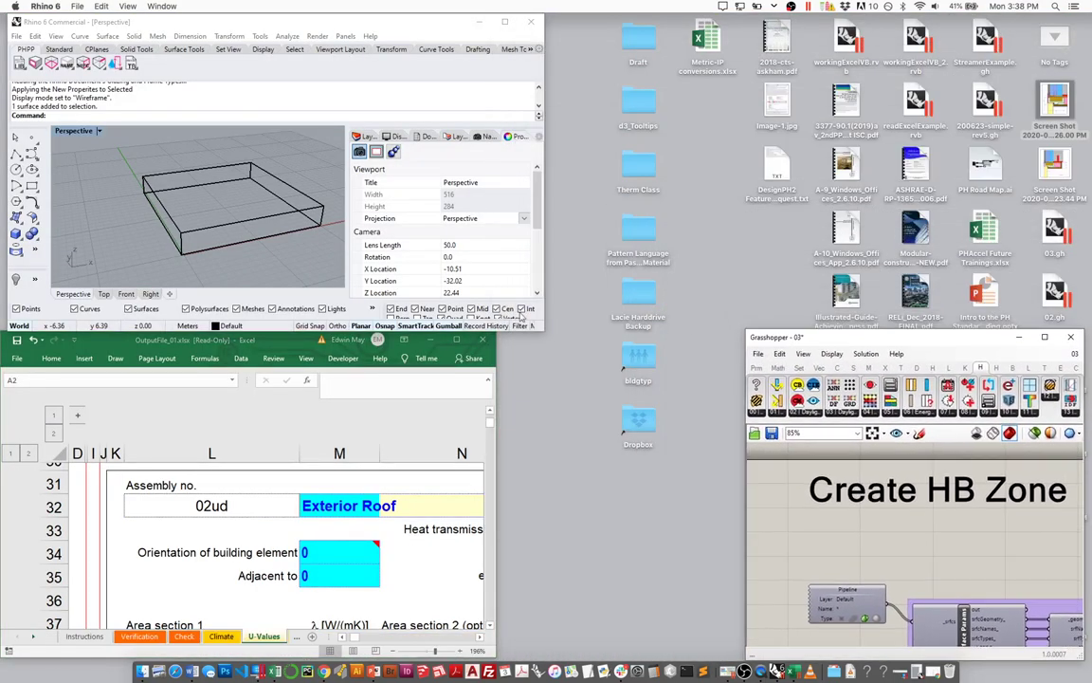
click(488, 299)
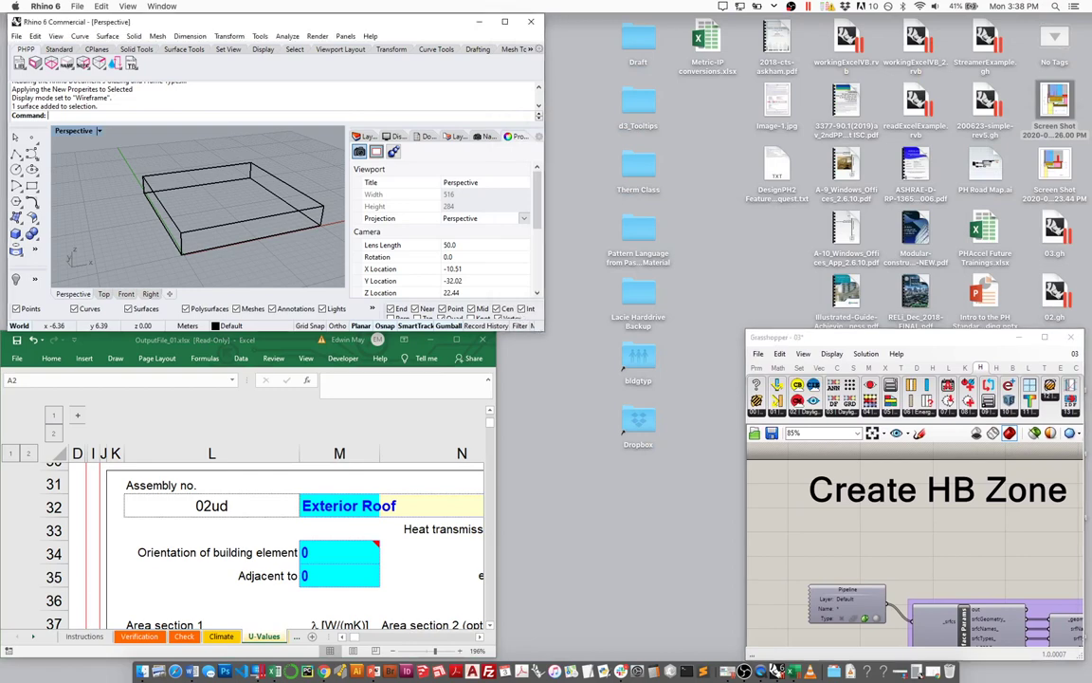
drag(544, 330, 710, 553)
right_drag(169, 206, 195, 228)
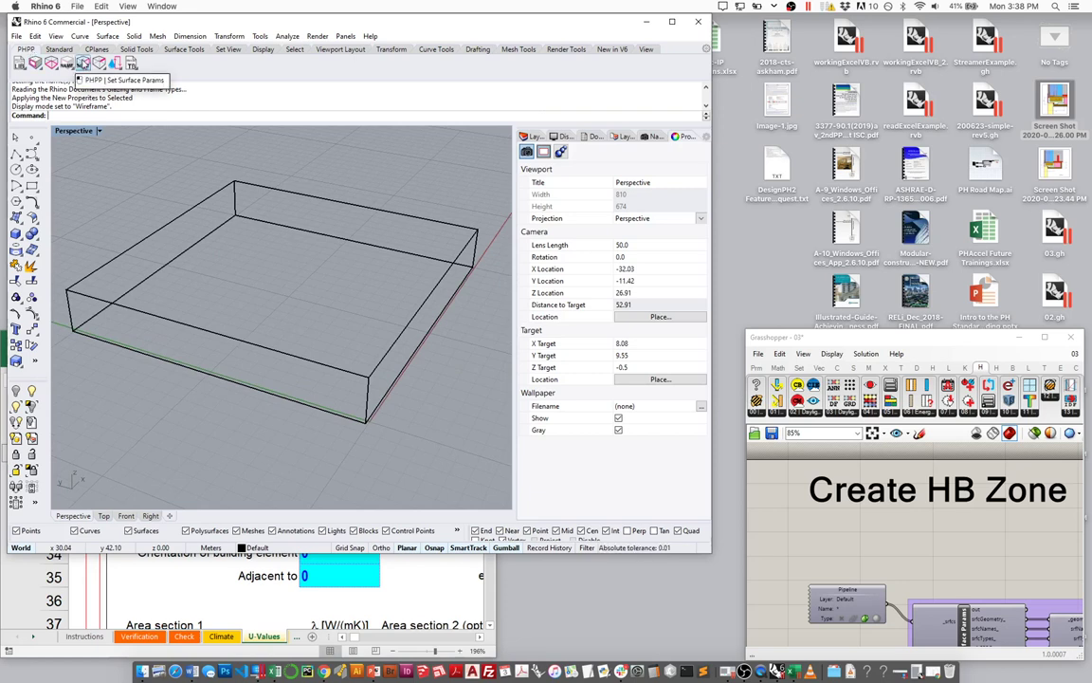
click(158, 235)
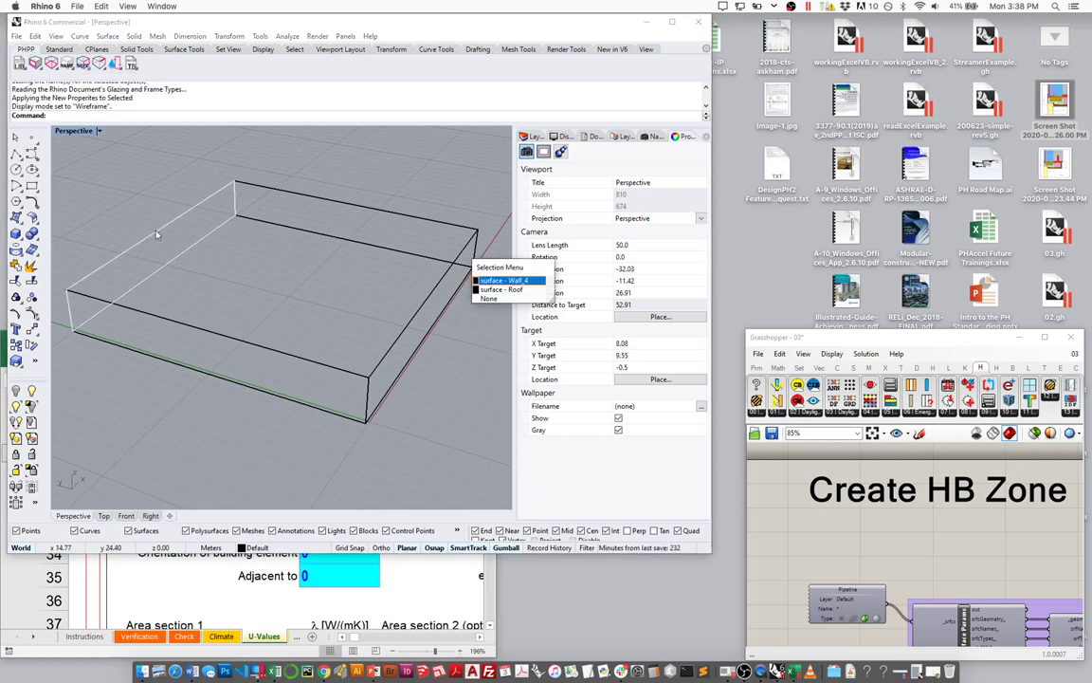
key(Down)
key(Return)
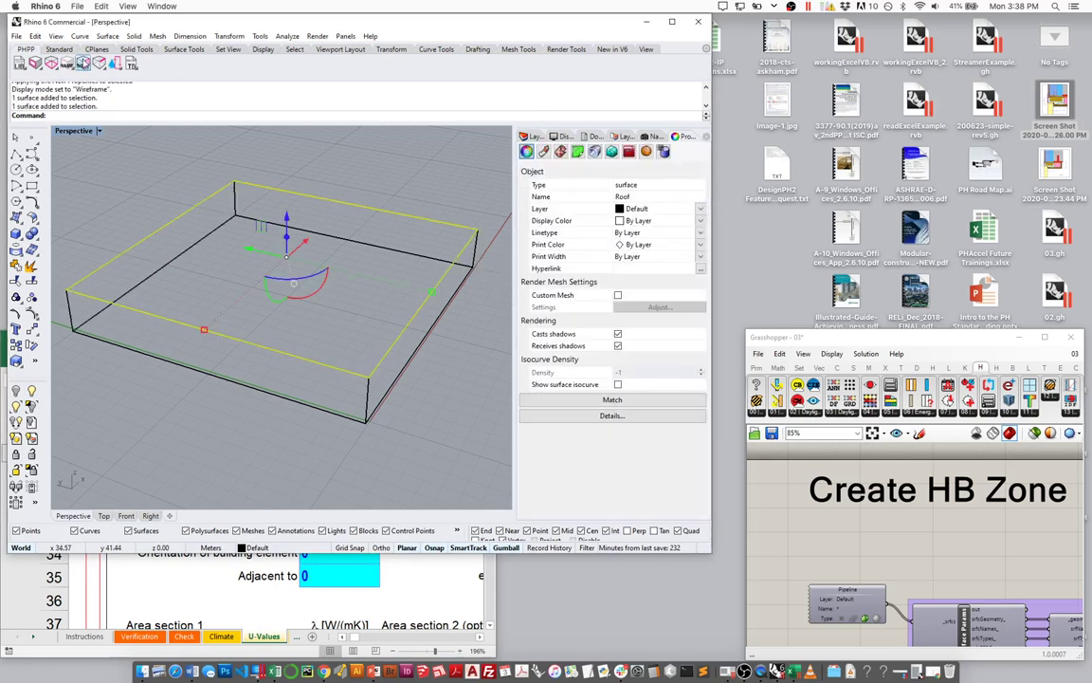
Open PHPP Set Surface Params for the Roof, find no assemblies listed, and cancel.
click(83, 62)
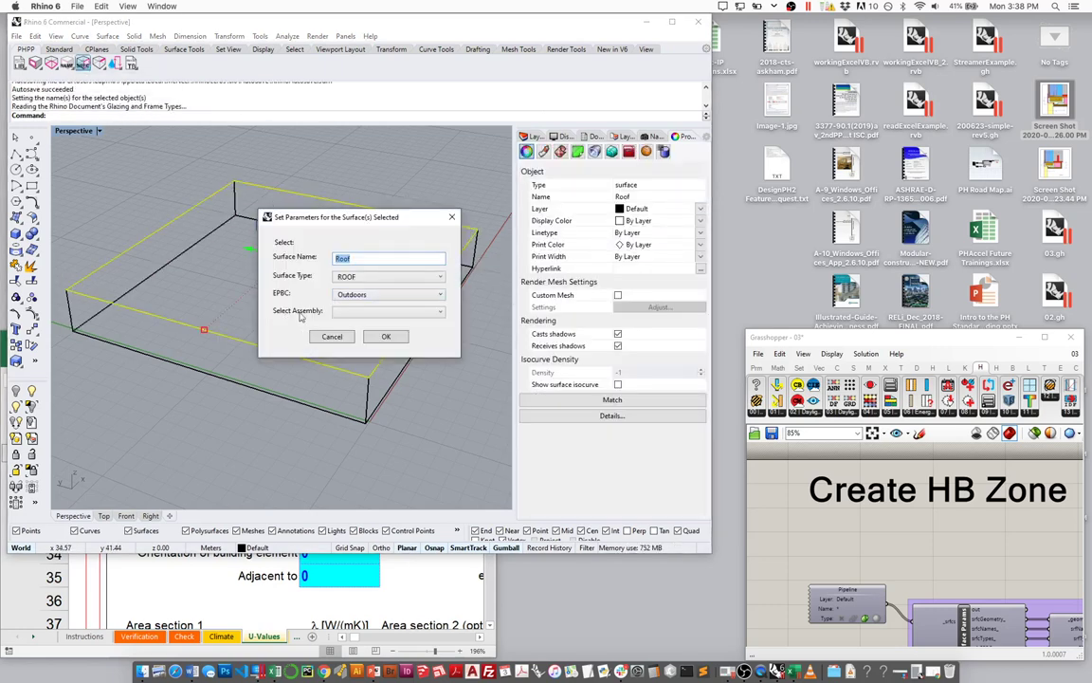
click(351, 313)
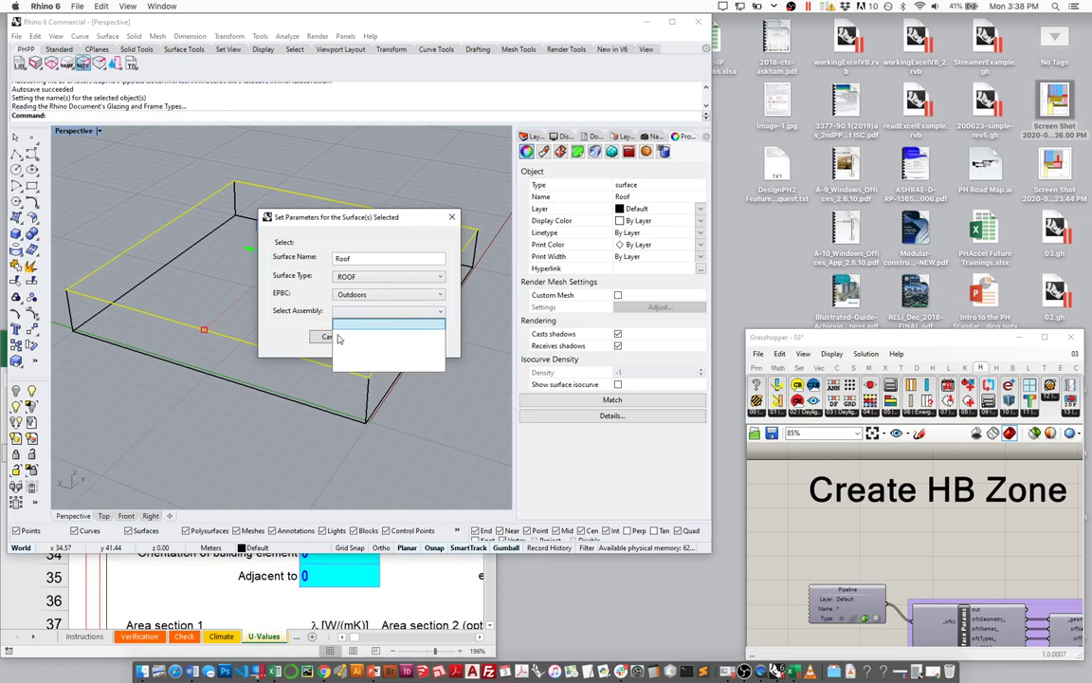
click(260, 284)
click(384, 311)
click(318, 332)
click(322, 336)
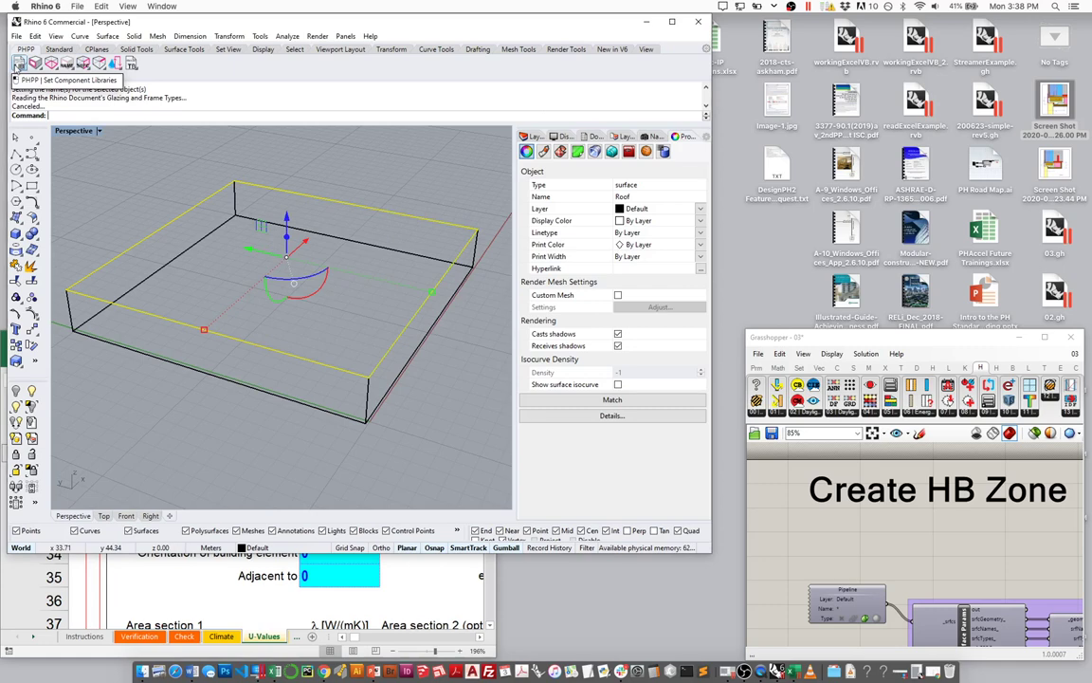
In the PHPP component library, add 'Ed's New Roof Assembly' with U-value 0.15 and 1 m thickness.
click(18, 66)
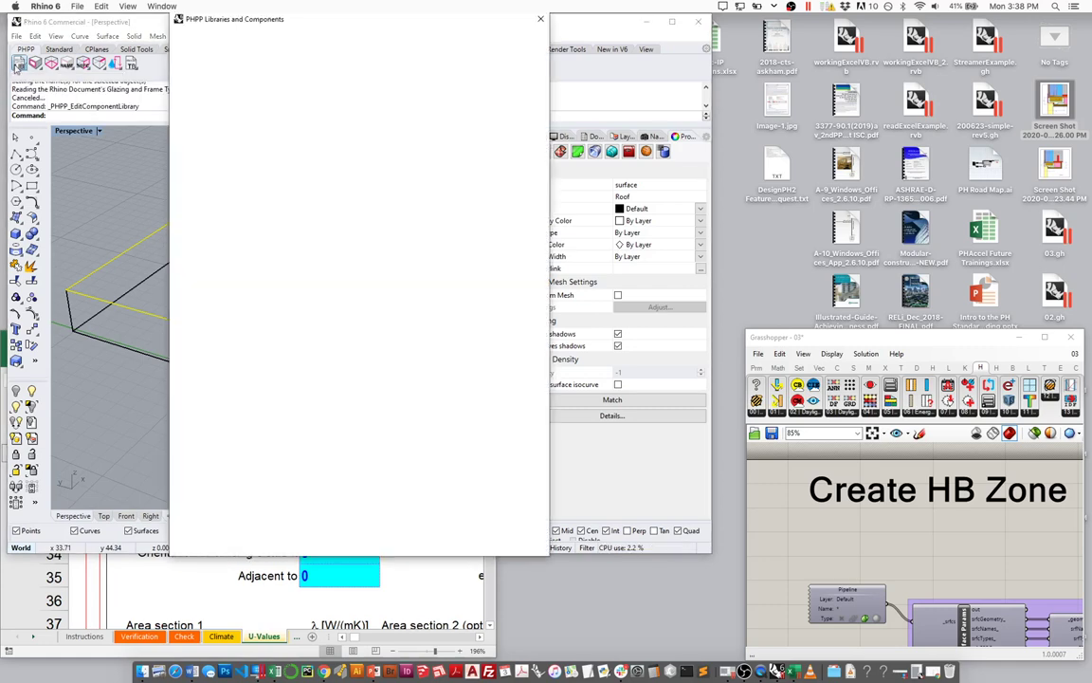
drag(339, 26, 476, 71)
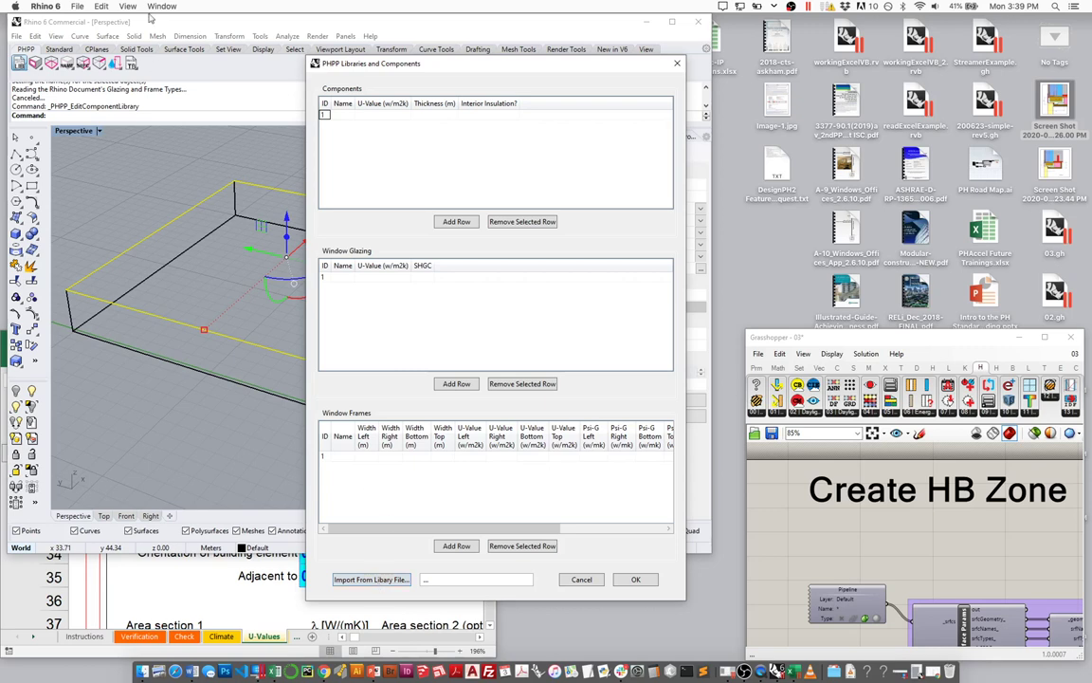
click(349, 115)
click(349, 115)
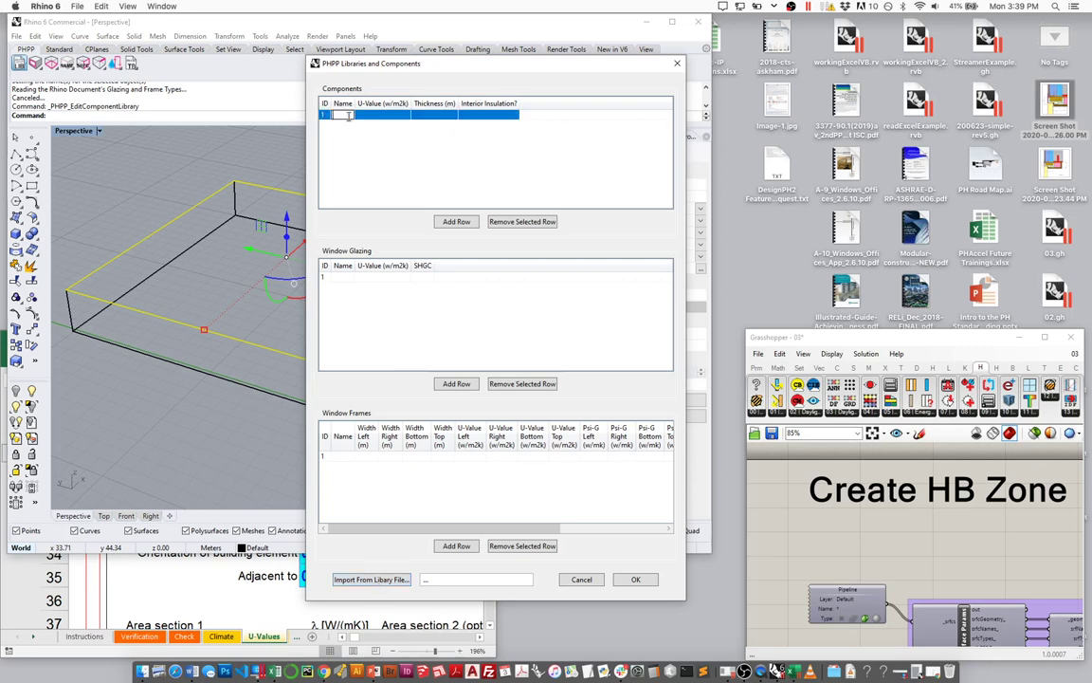
text(Ed's New R)
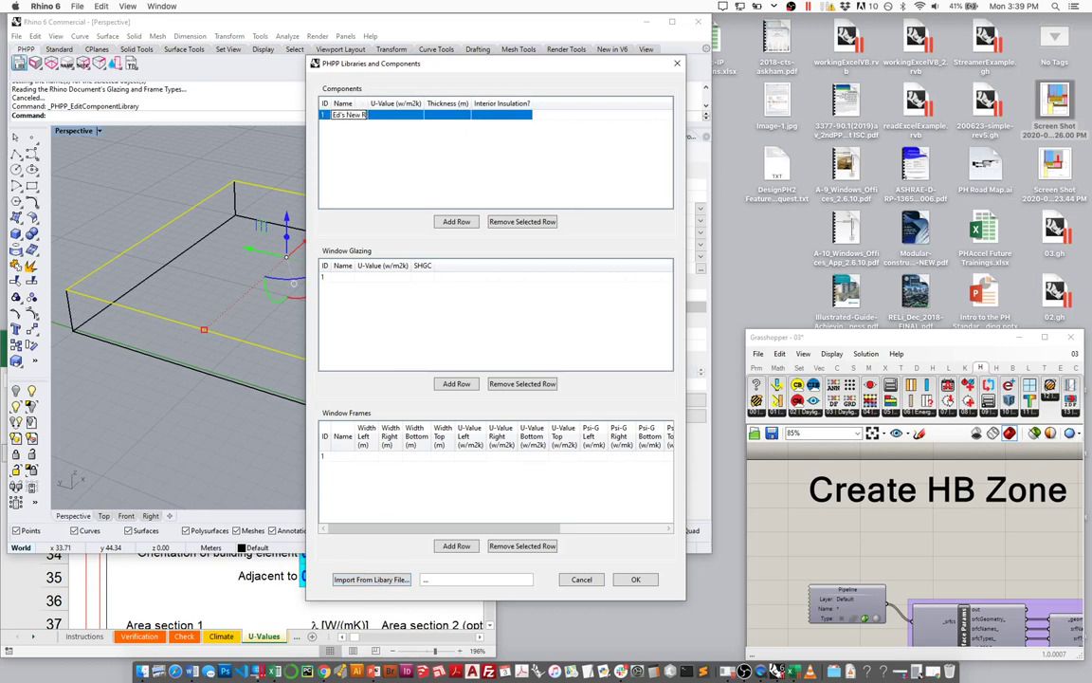
text(oof Asse)
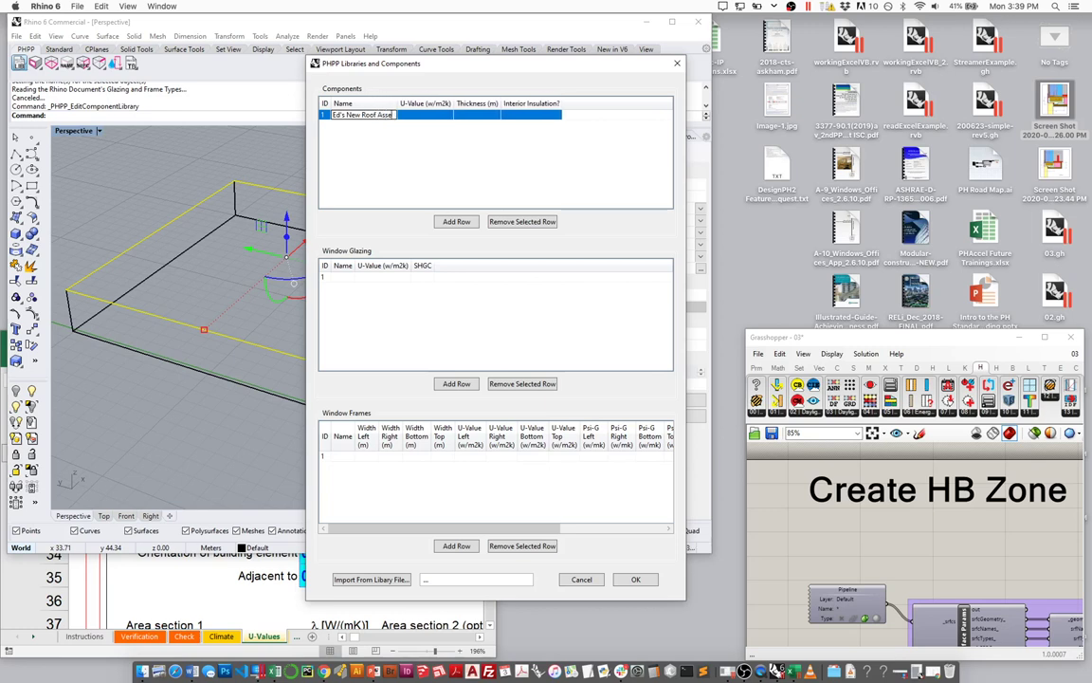
text(m)
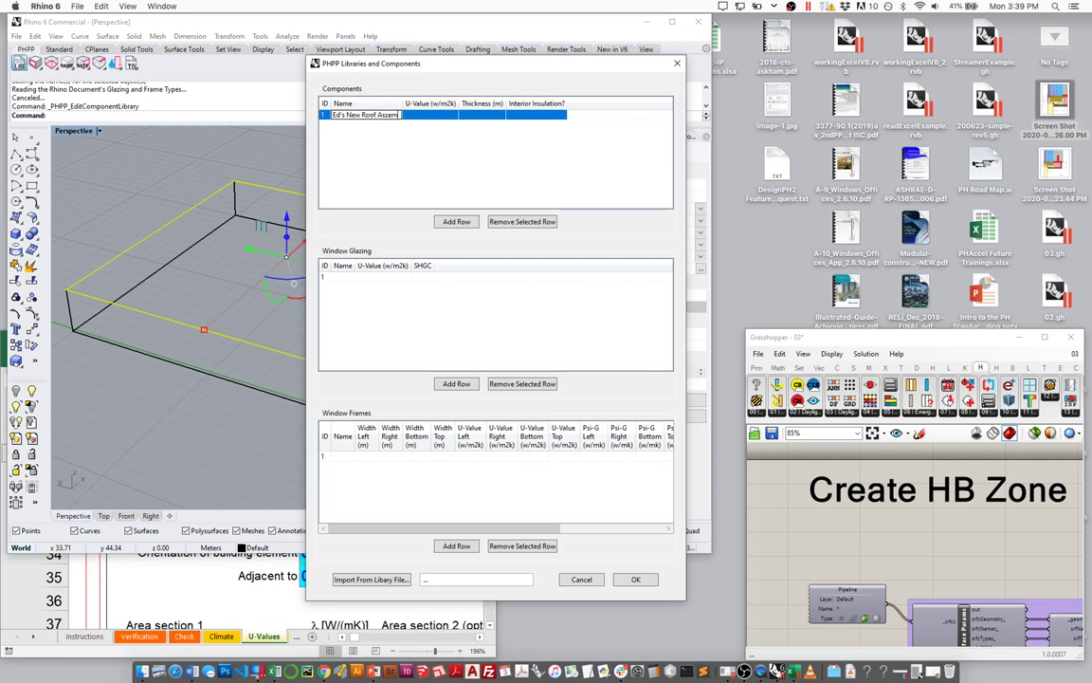
text(bly)
key(Tab)
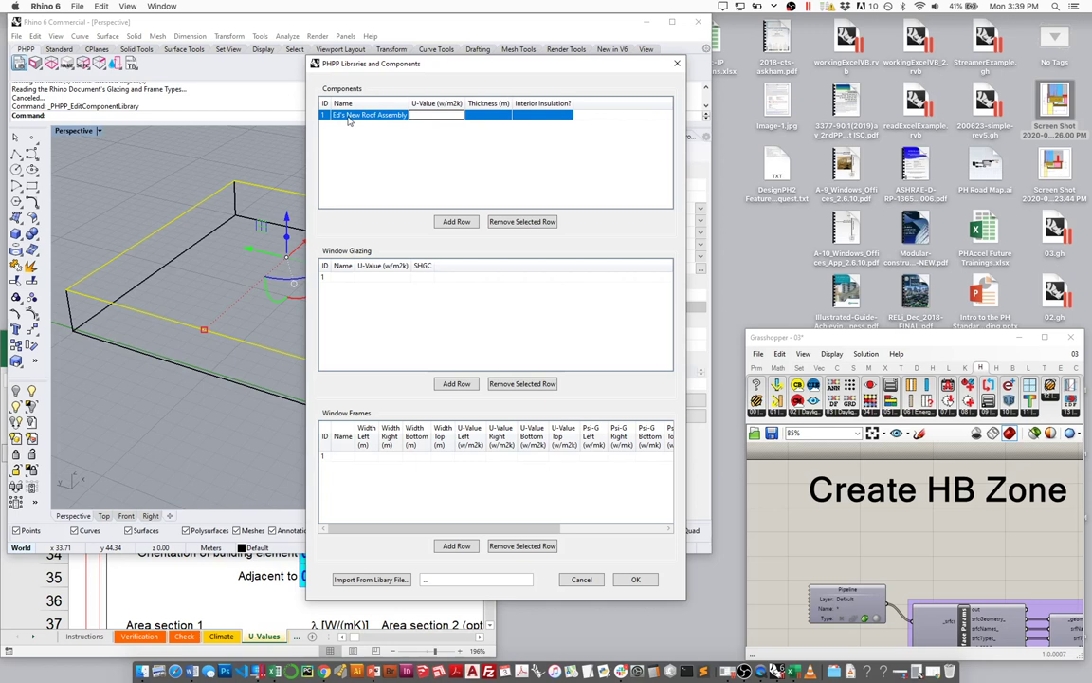
text(0.15)
key(Tab)
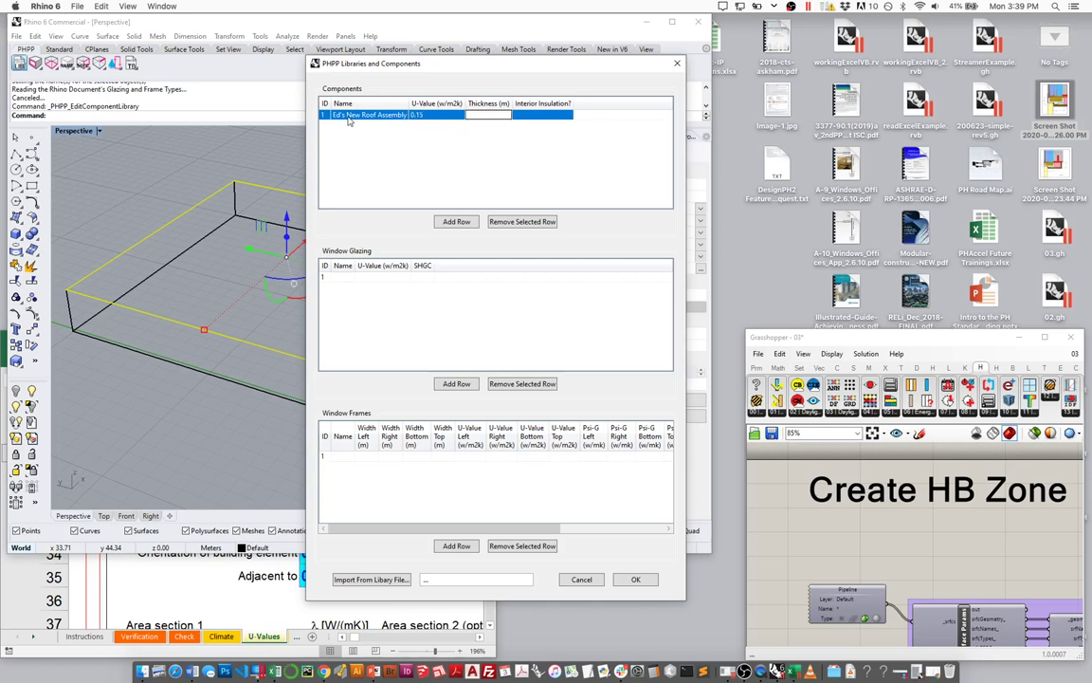
text(1)
key(Tab)
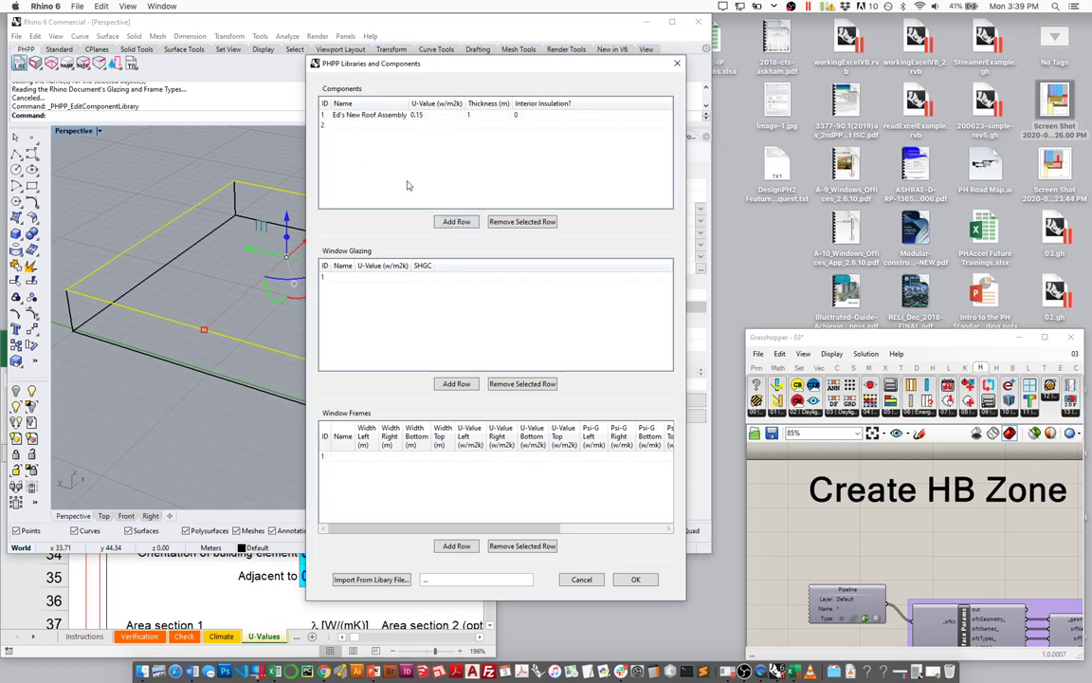
Add a second component row, 'Ed's Wall Assembly', with U-value 0.20, and widen the Name column.
click(456, 222)
click(368, 125)
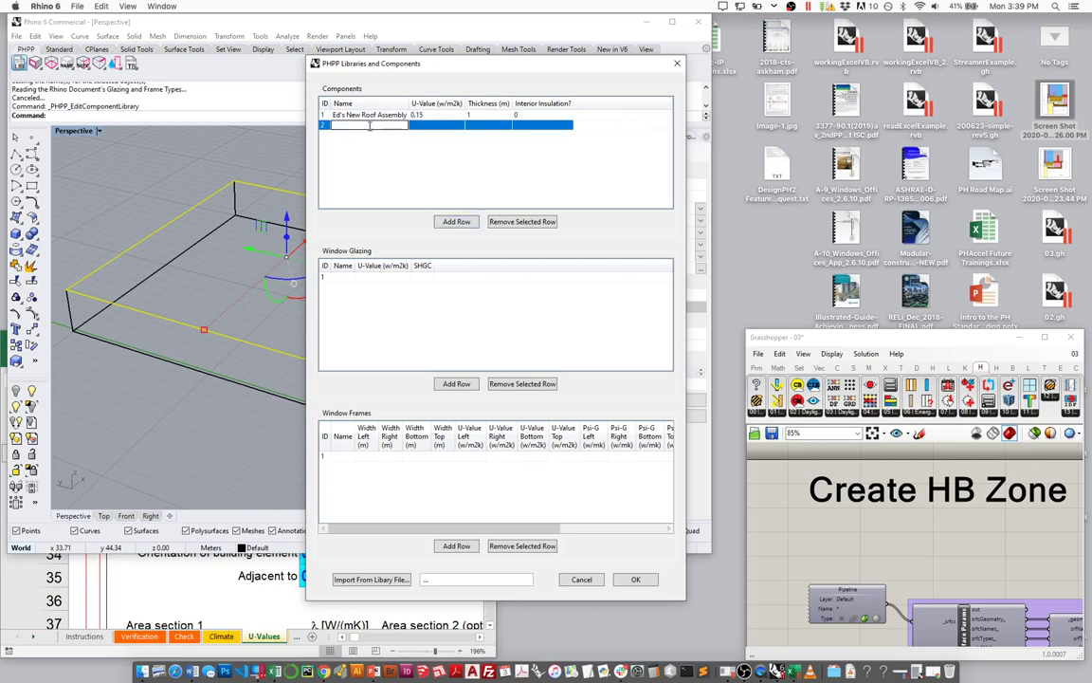
text(Ed's Wall Assembly)
key(Tab)
text(0.1)
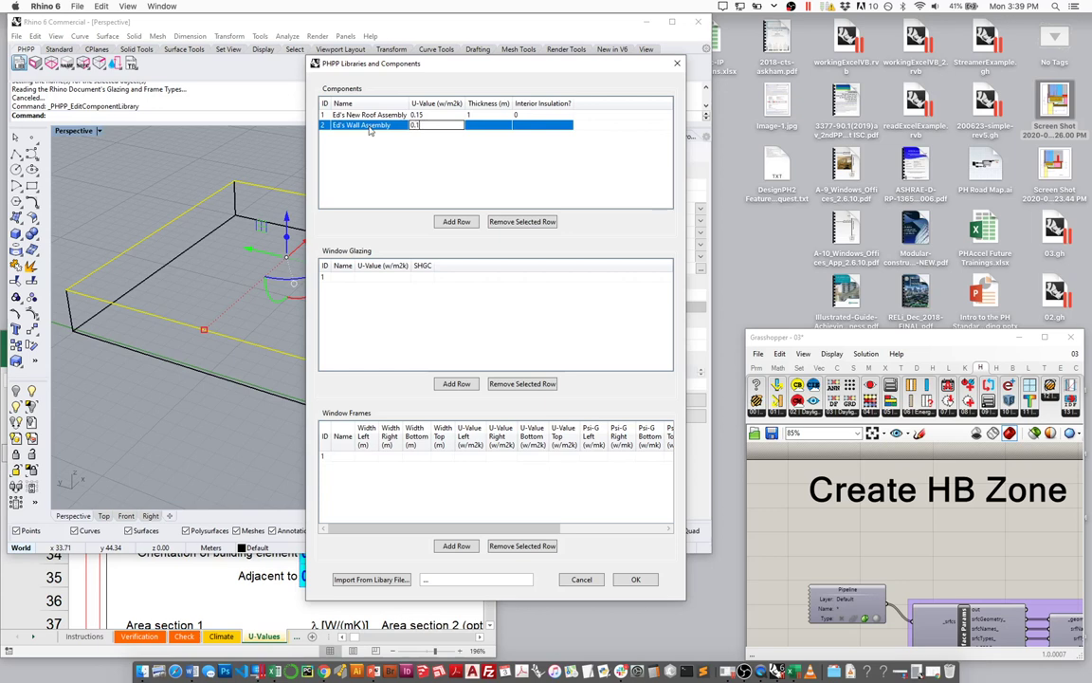
key(Tab)
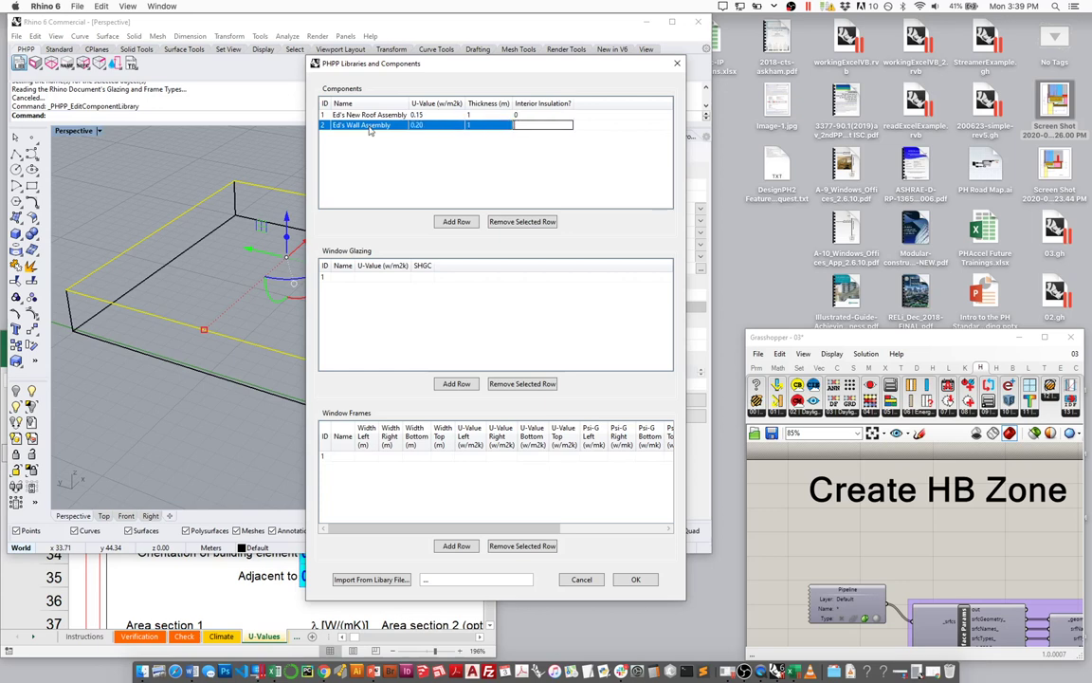
key(Tab)
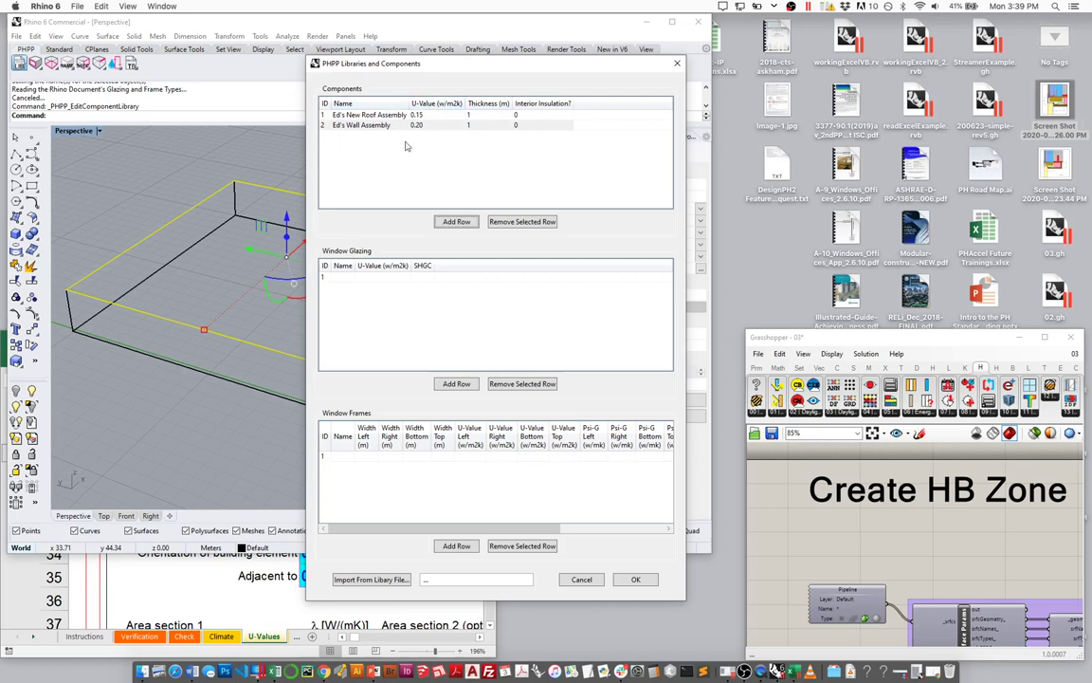
drag(411, 103, 420, 103)
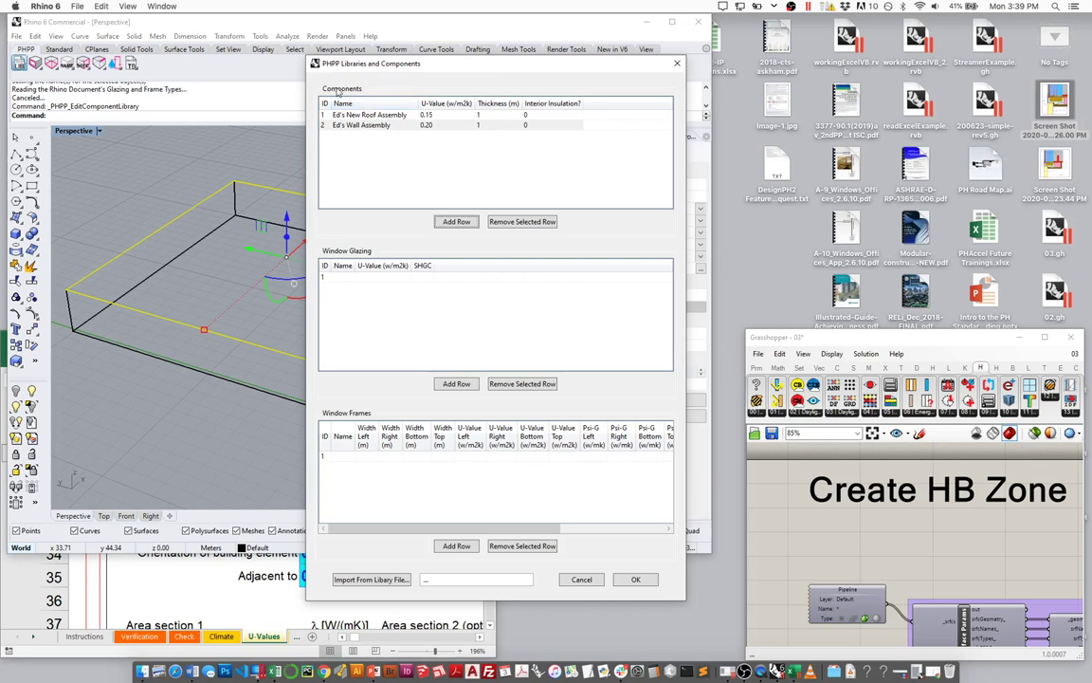
Enter glazing 'Ed's Awesome Glass' with U-value 0.5 and SHGC 0.3.
click(343, 277)
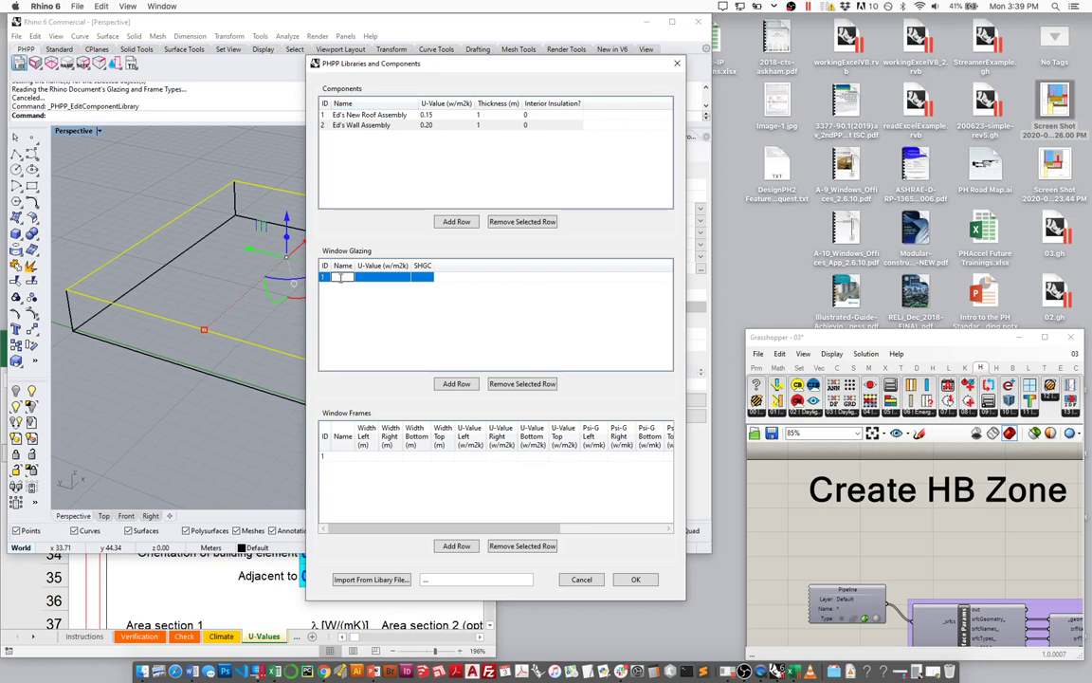
text(Ed's Awesome Glass)
key(Tab)
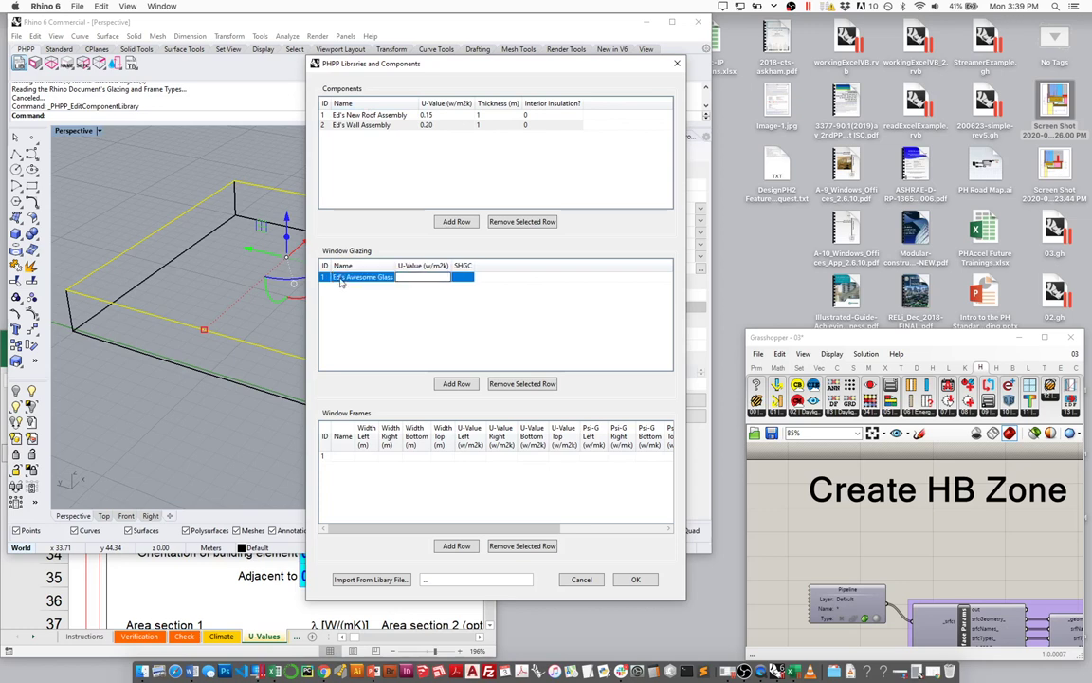
text(0.5)
key(Tab)
text(0.3)
key(Tab)
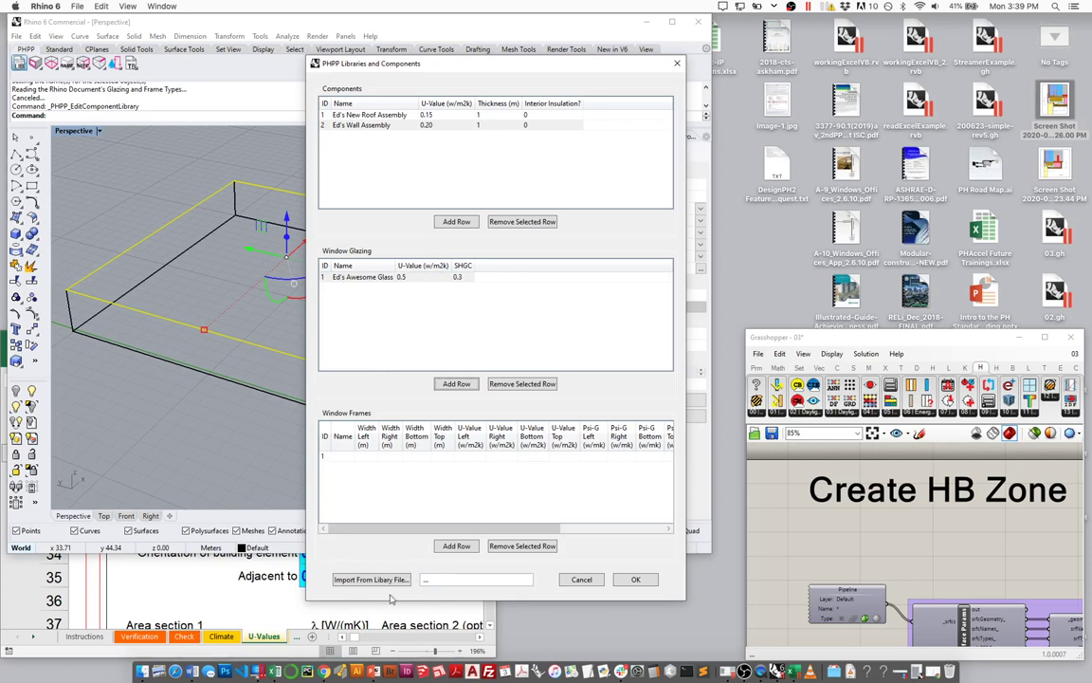
Cancel the library editor without saving, deselect the roof, and orbit the box lower.
click(582, 579)
click(362, 403)
right_drag(361, 403, 346, 362)
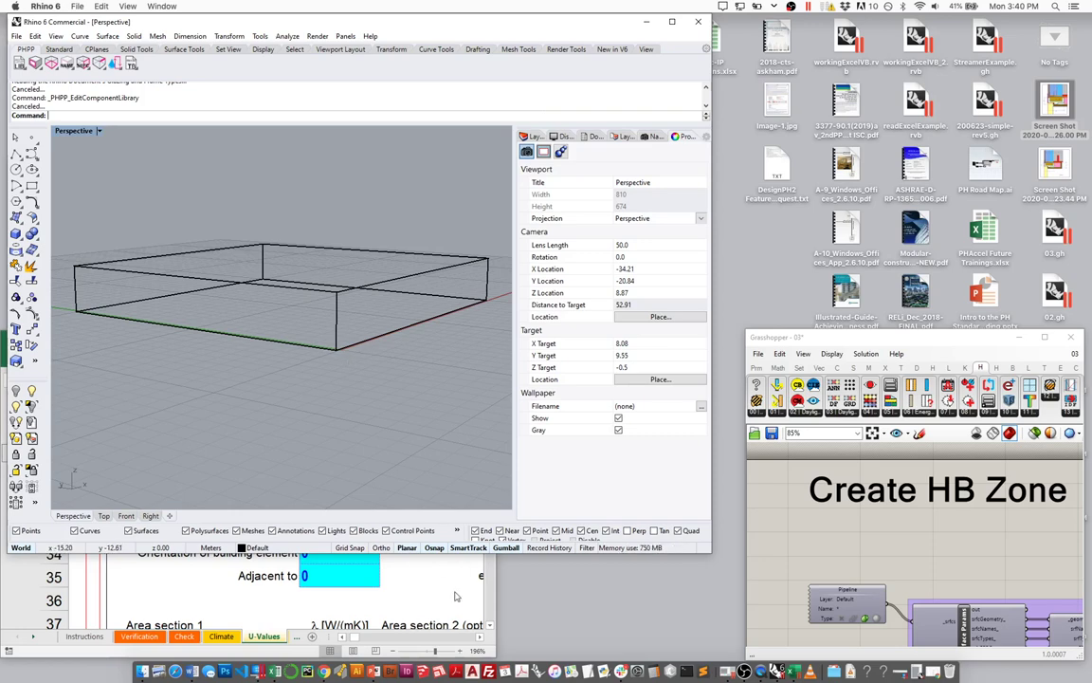
Enlarge Excel, zoom out the U-Values sheet, and highlight the roof assembly's layers and thicknesses.
click(421, 569)
drag(497, 329, 916, 86)
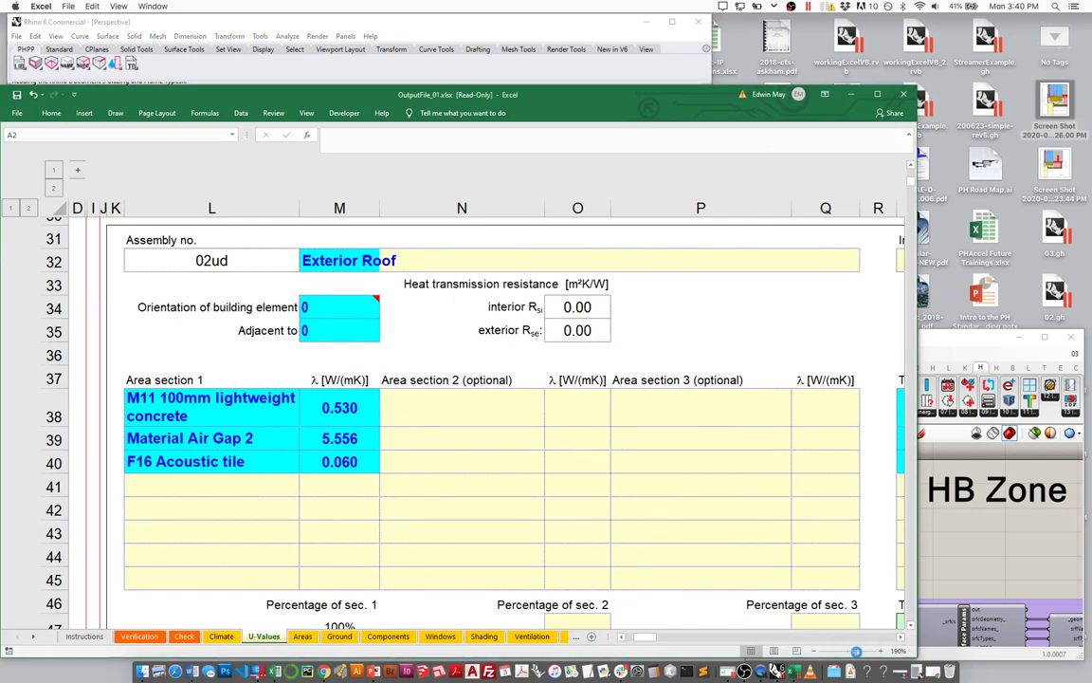
drag(865, 652, 853, 655)
ctrl+scroll(766, 588, down, 4)
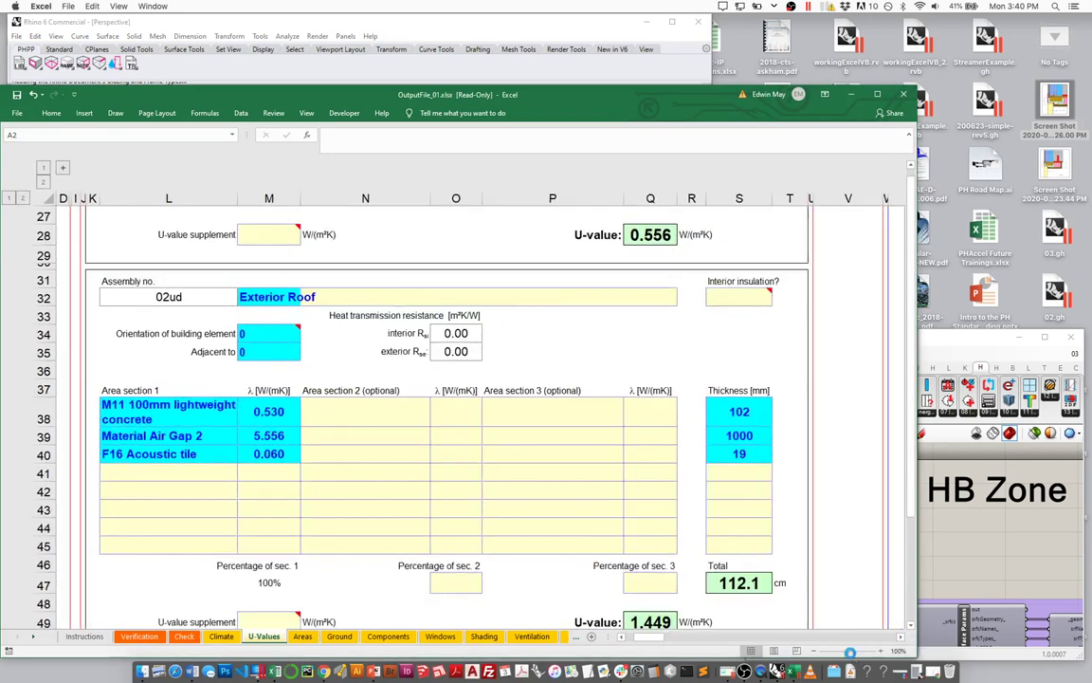
drag(109, 335, 569, 517)
Select the floor, roof and wall assemblies (D15:G17) on Components, then shrink Excel beside Rhino and Grasshopper.
click(387, 636)
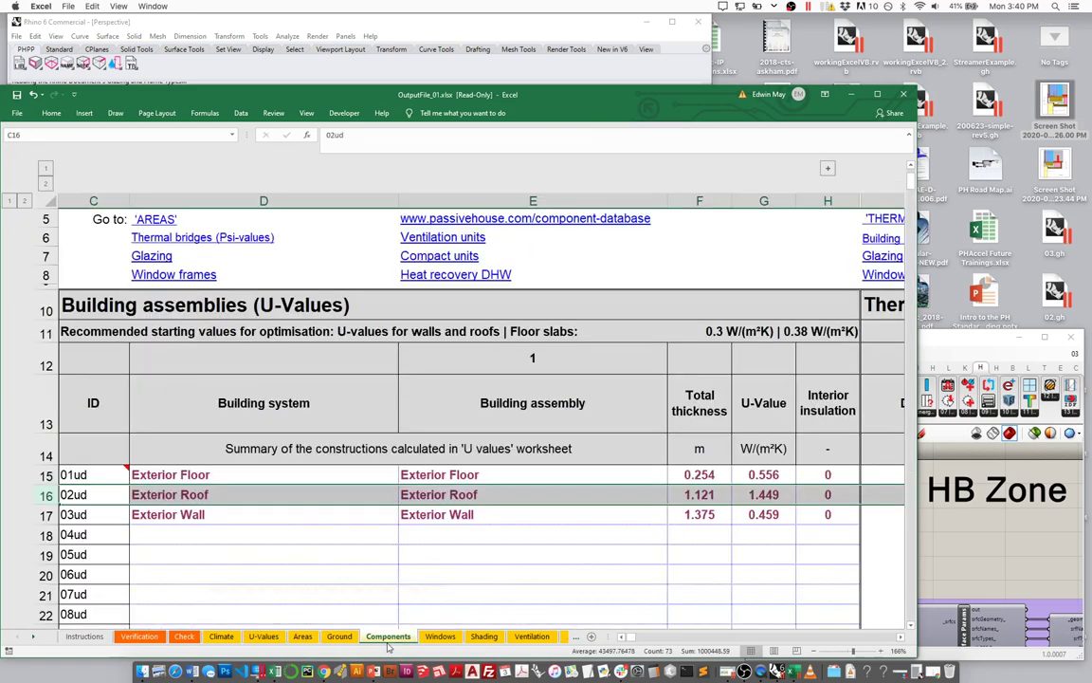
drag(152, 474, 791, 514)
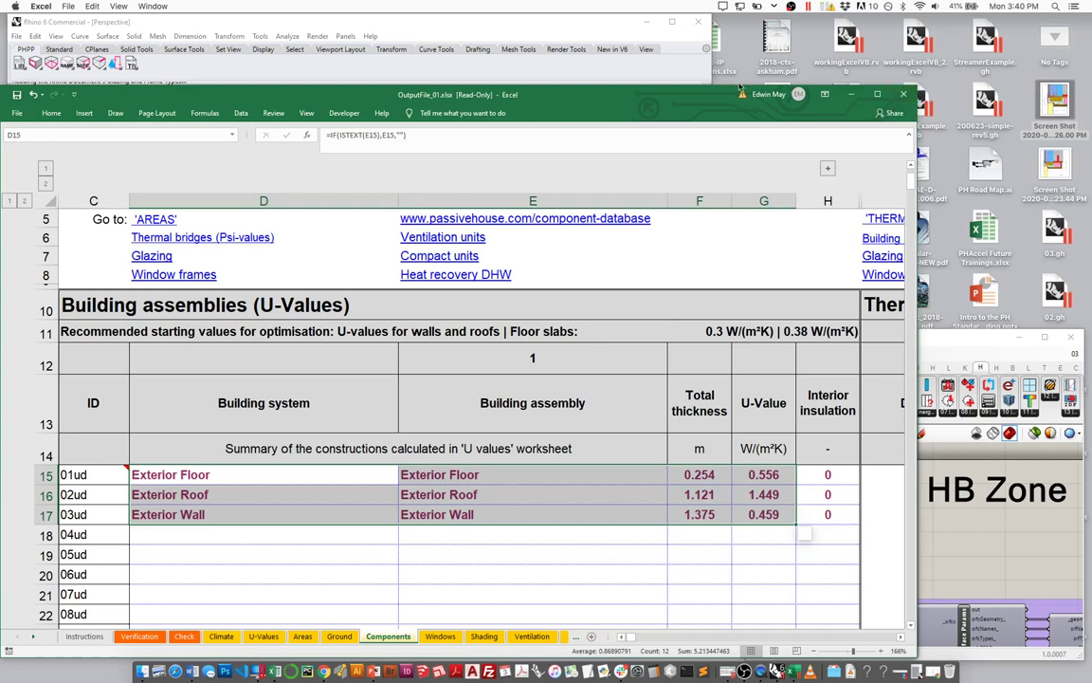
drag(725, 91, 725, 371)
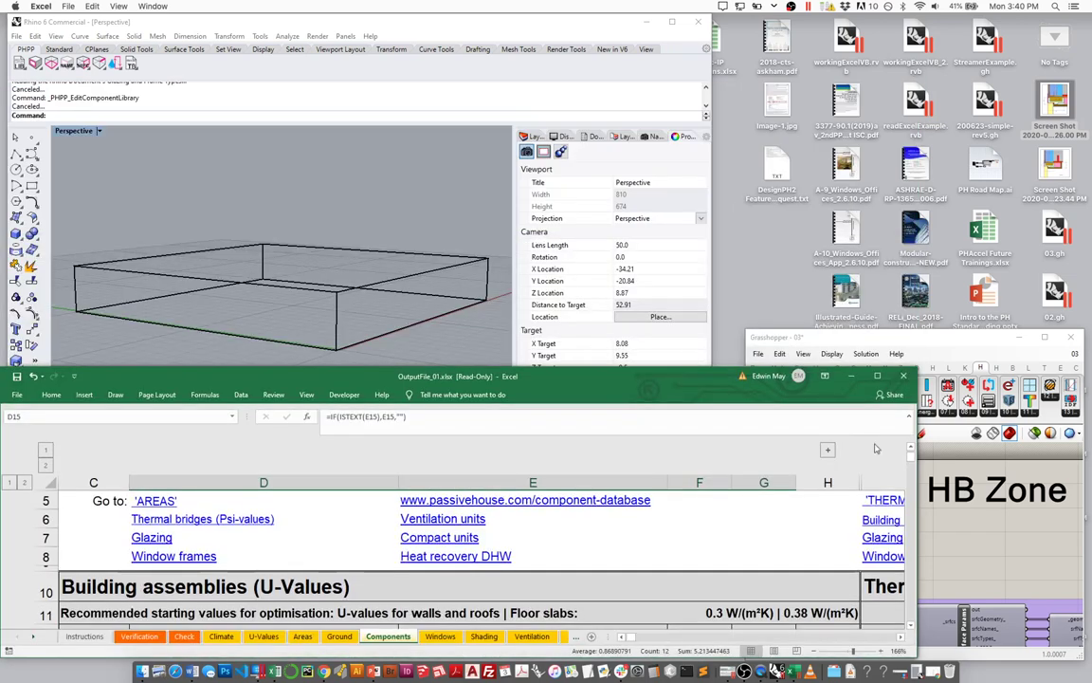
drag(916, 474, 718, 469)
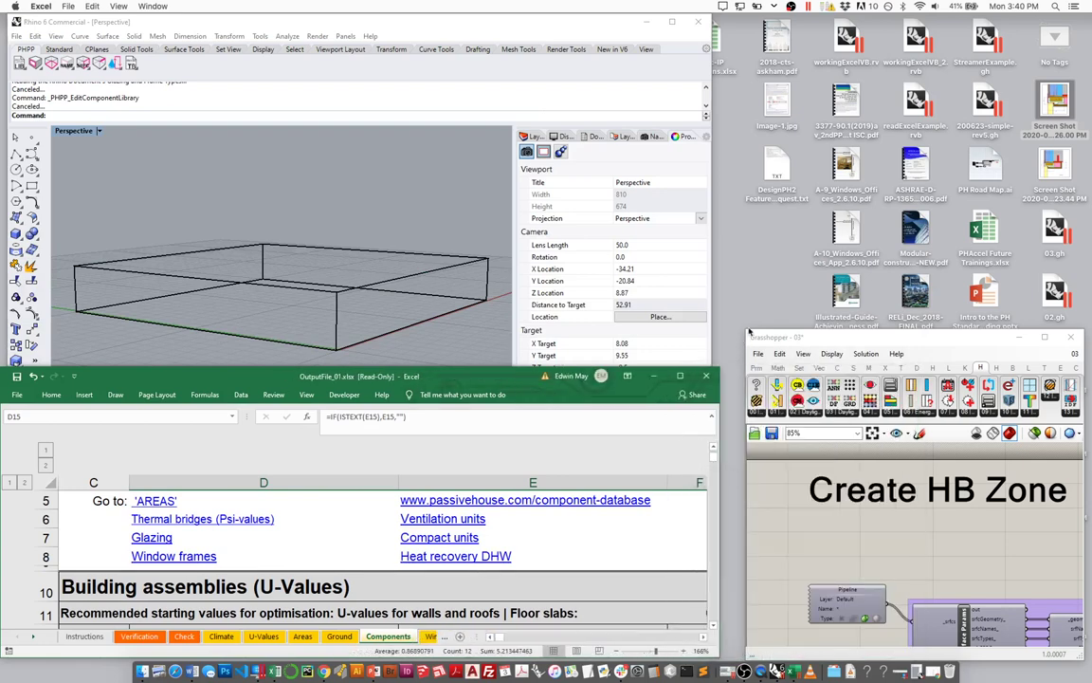
Maximize Grasshopper and pan the canvas across to the Export to Excel section.
click(746, 336)
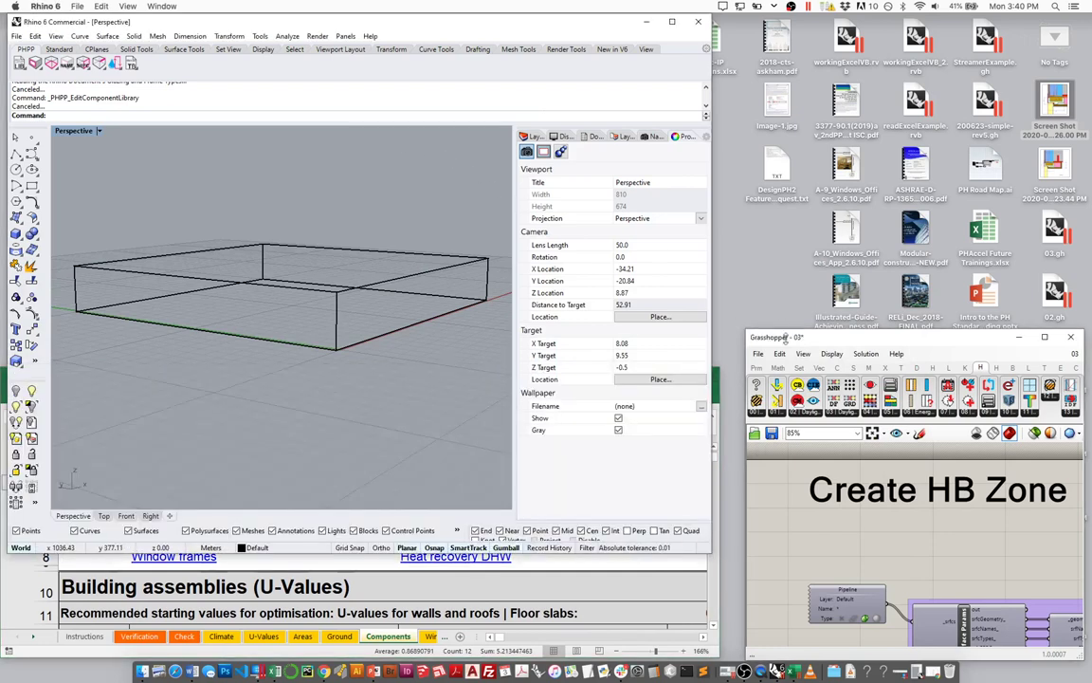
drag(746, 333, 127, 124)
scroll(483, 400, down, 2)
scroll(483, 400, down, 2)
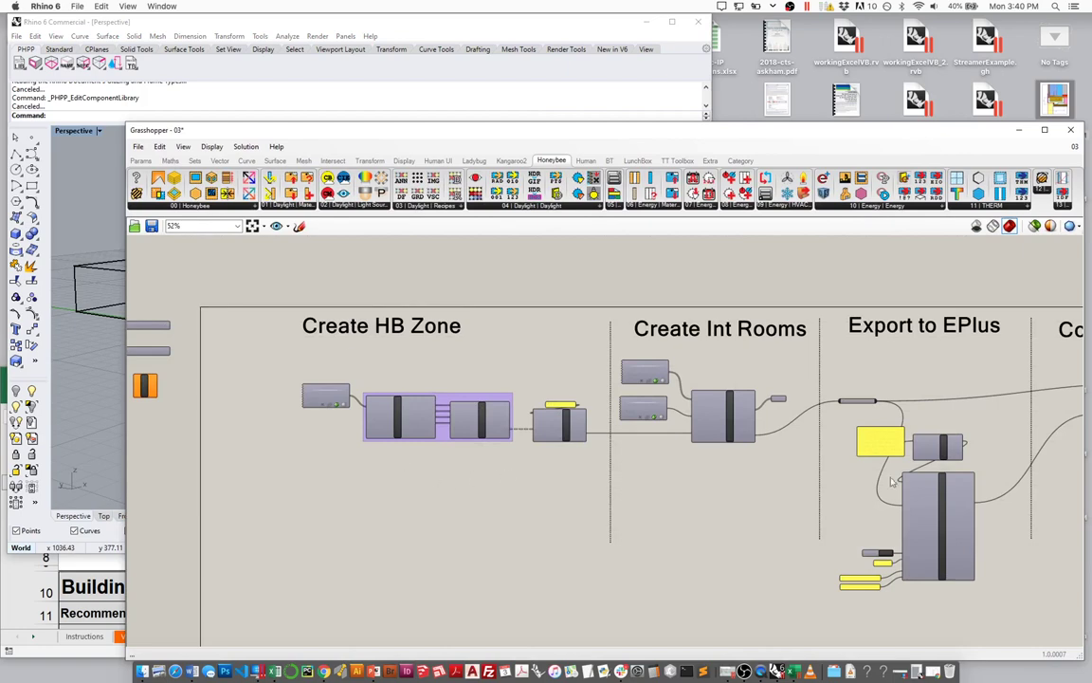
right_drag(903, 479, 635, 473)
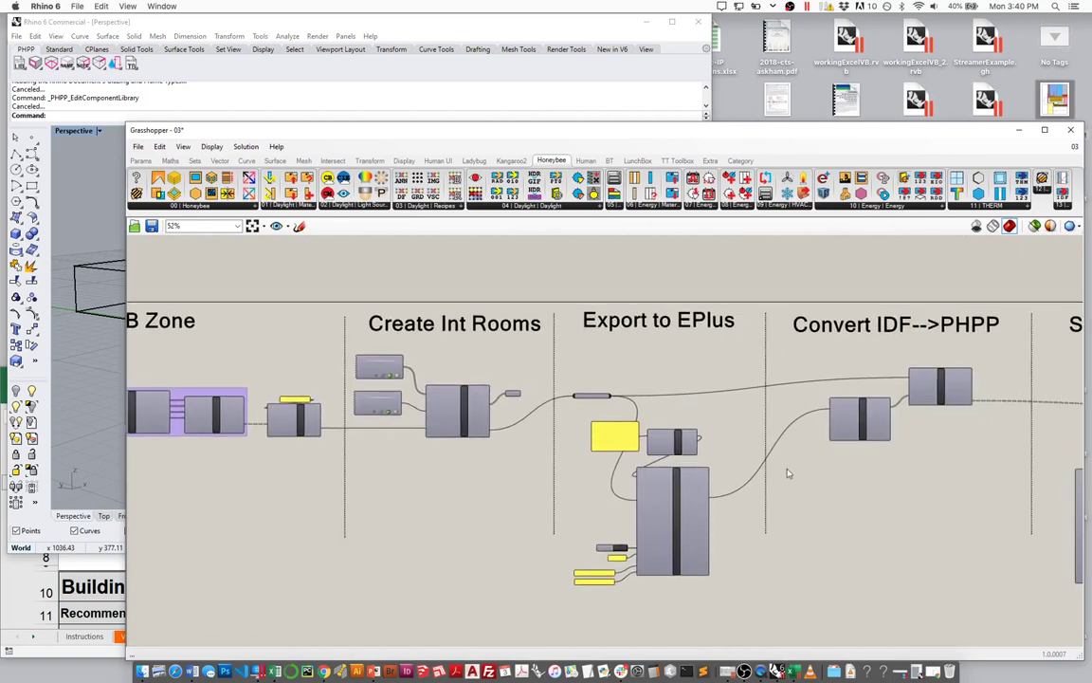
right_drag(780, 475, 532, 431)
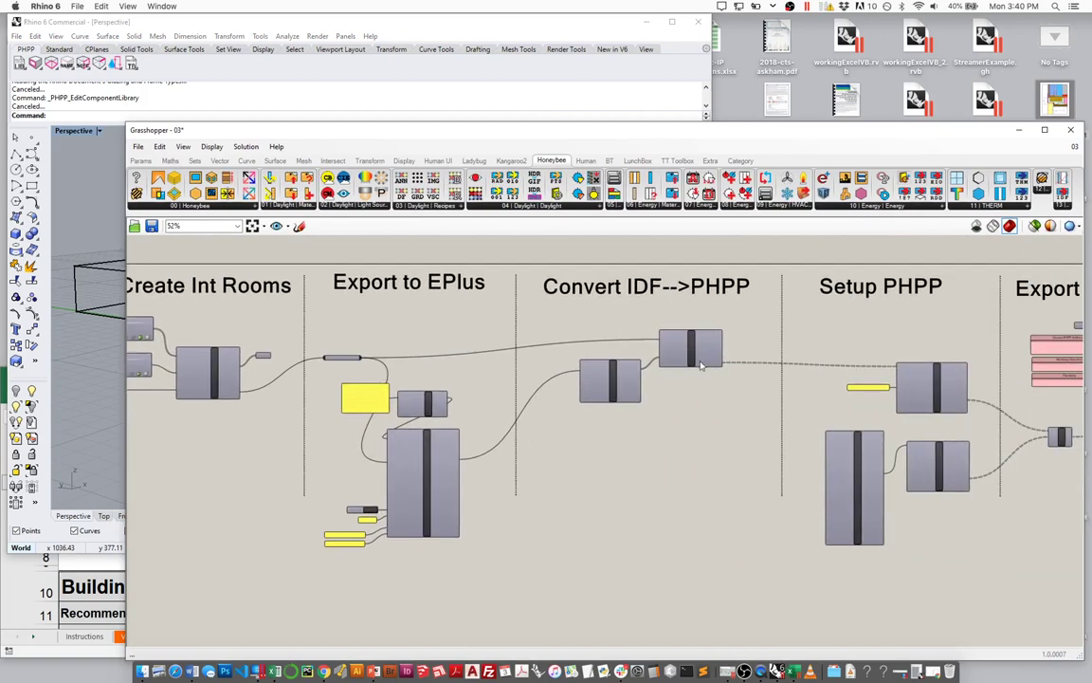
mouse_move(701, 365)
right_drag(974, 412, 468, 410)
Zoom to 192% on the Source PHPP Address panel, select it, then shrink Grasshopper.
scroll(554, 337, up, 5)
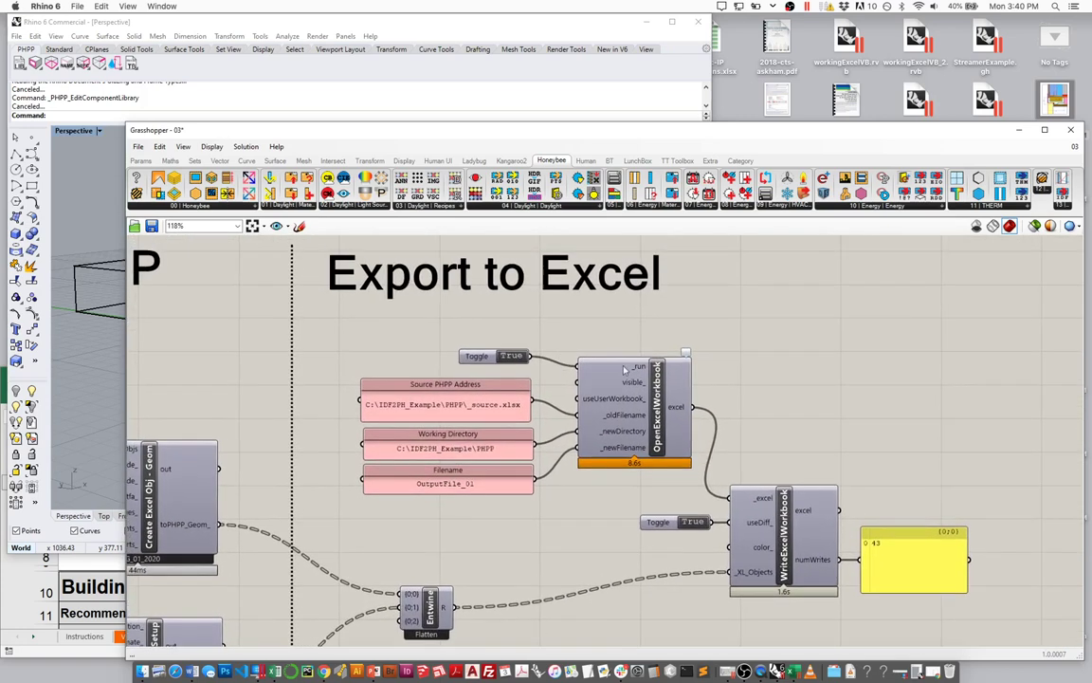
scroll(490, 509, up, 3)
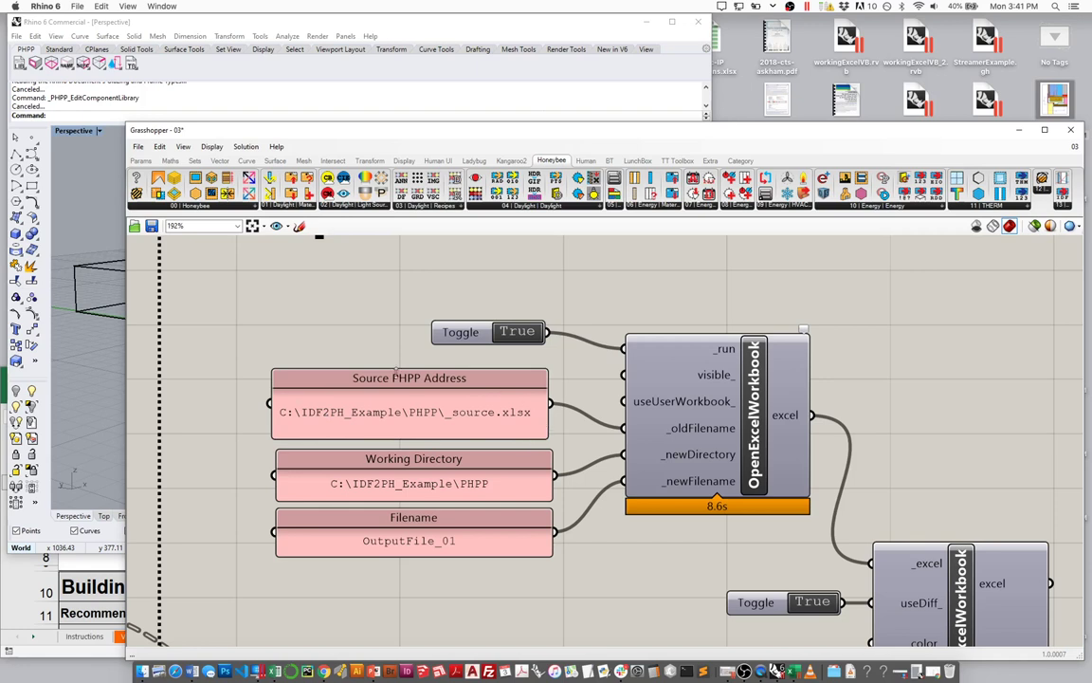
click(445, 423)
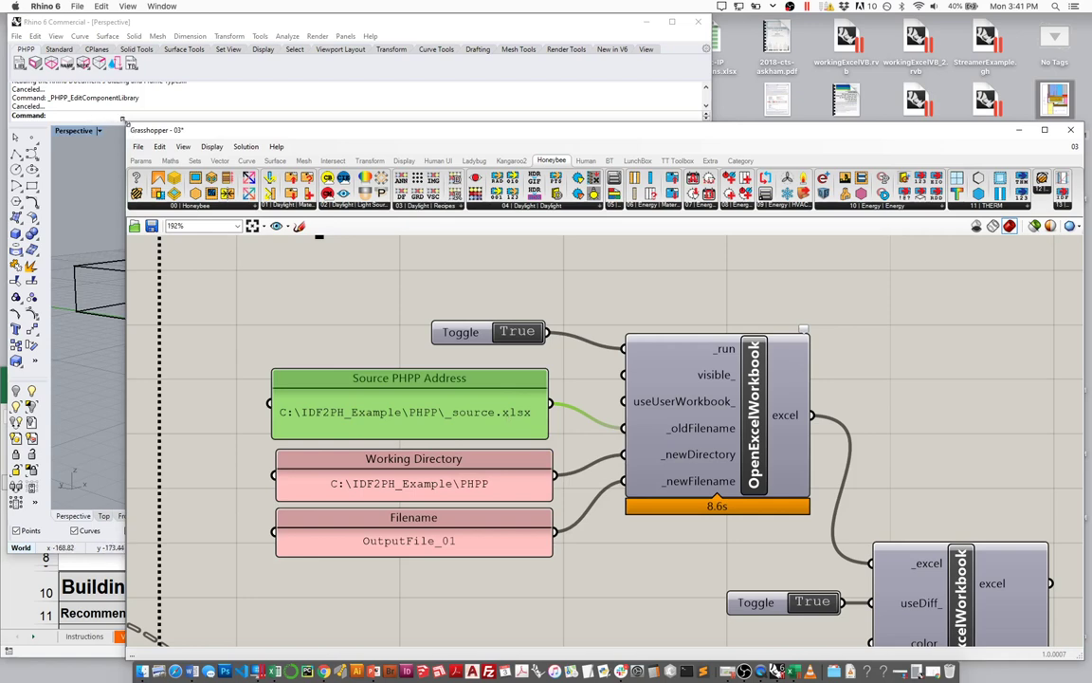
drag(122, 120, 711, 269)
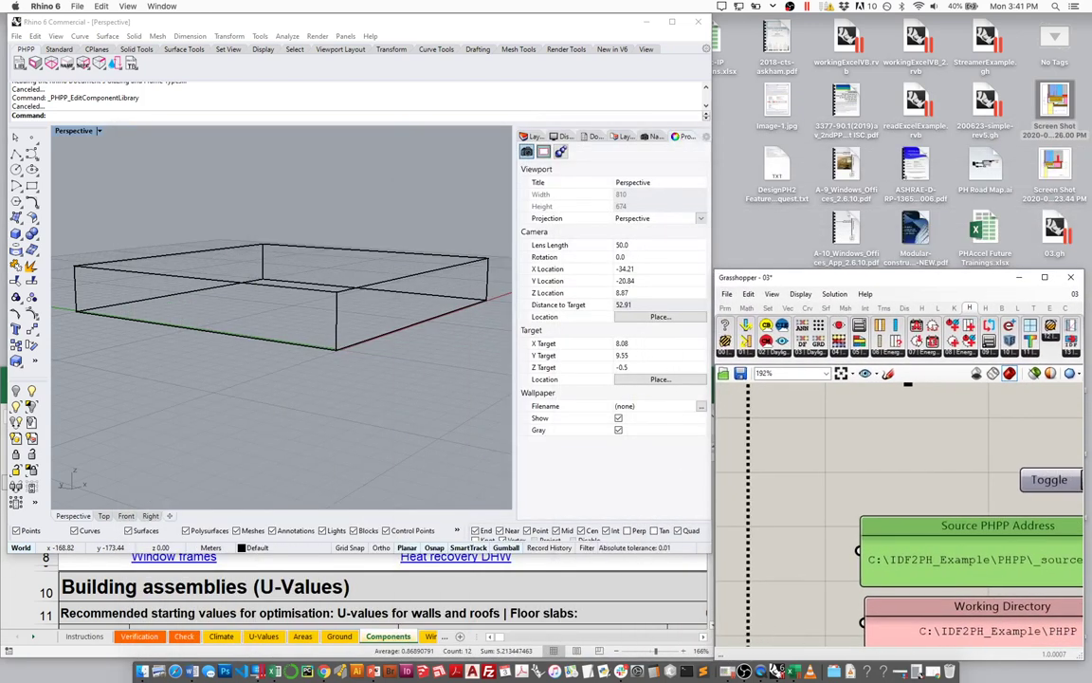
Switch to the Windows 10 machine and open Documents in File Explorer.
click(776, 669)
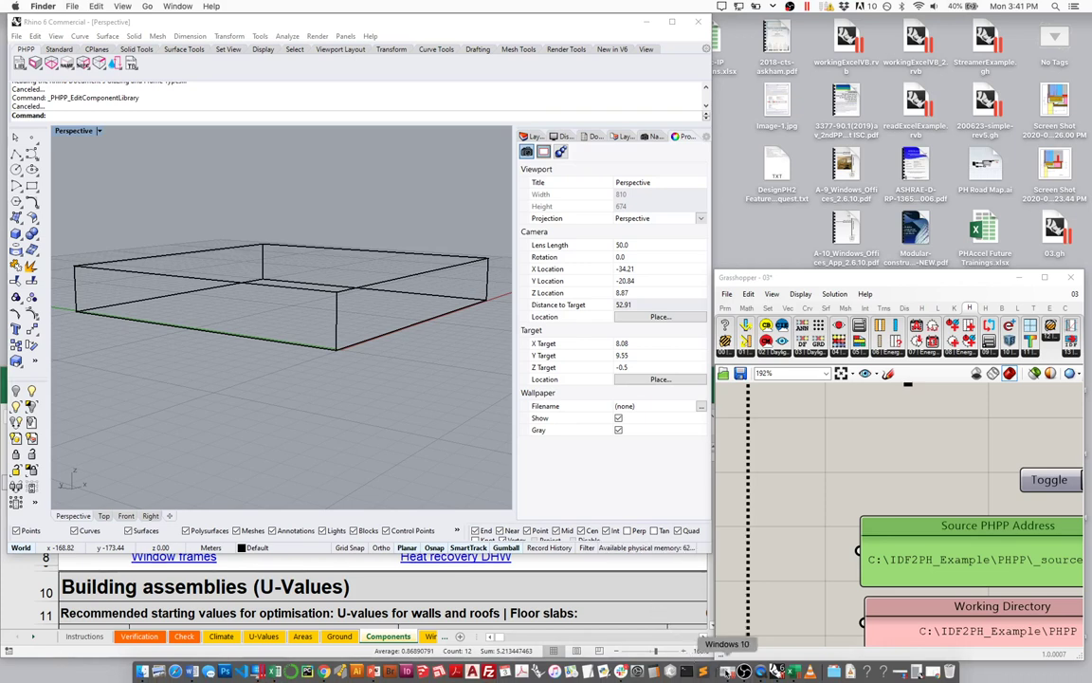
click(727, 671)
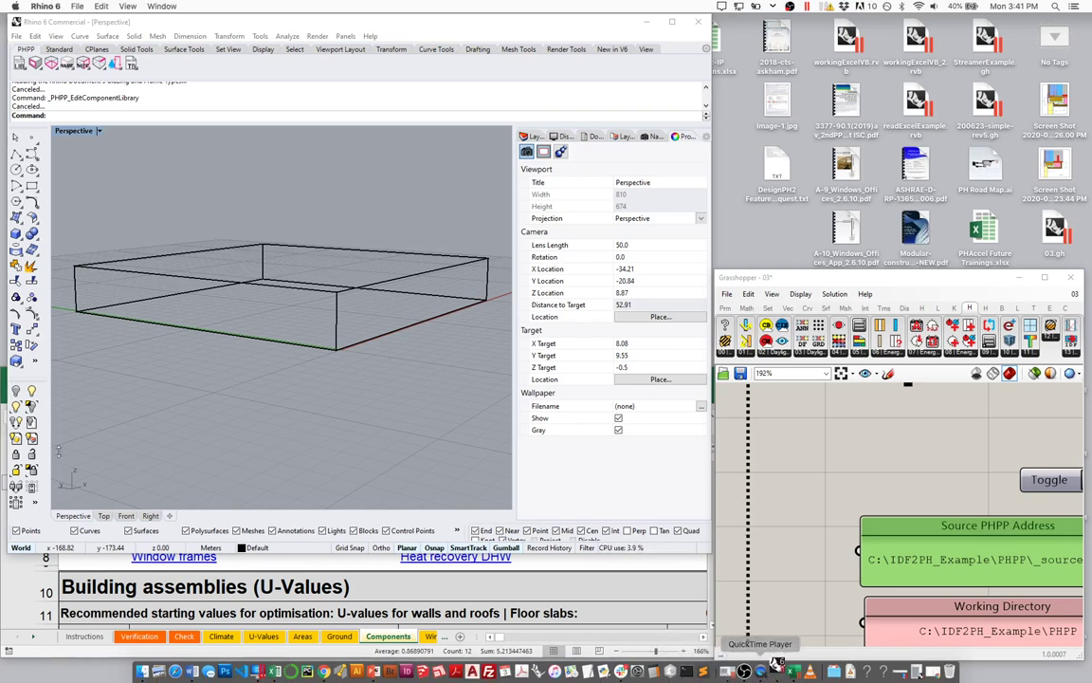
click(769, 568)
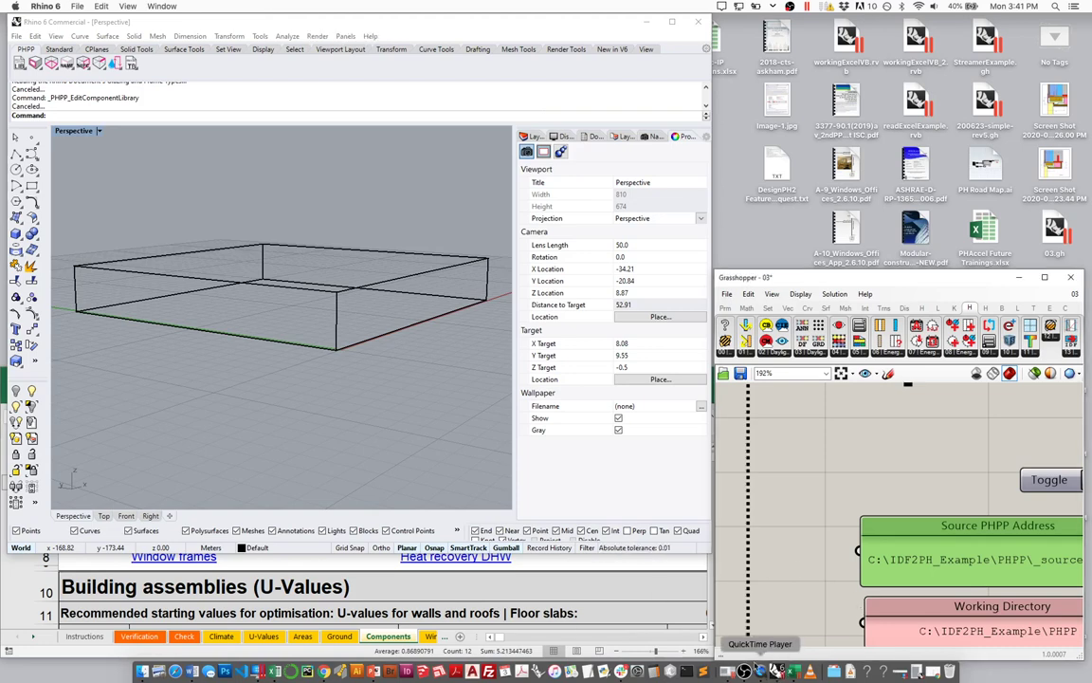
click(727, 670)
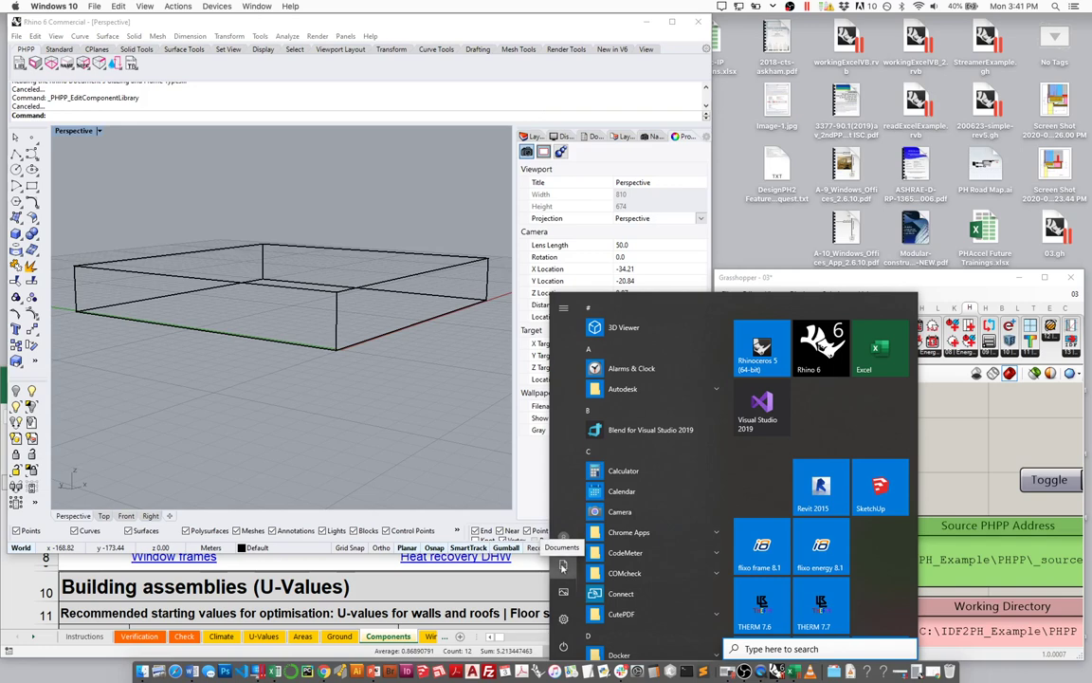
click(563, 566)
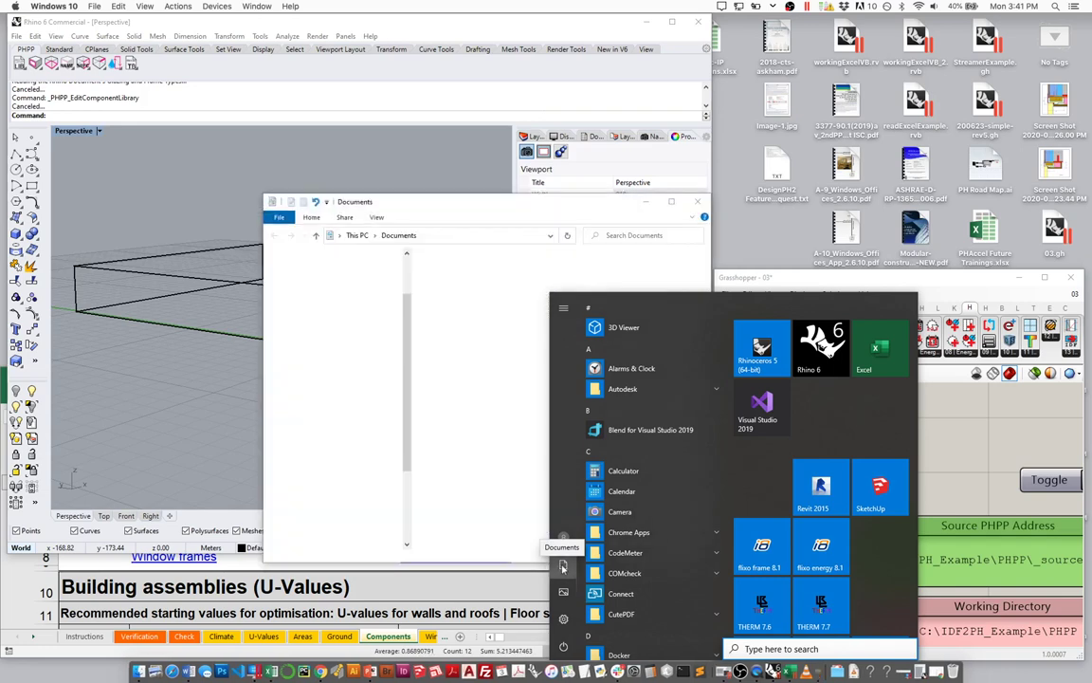
click(505, 202)
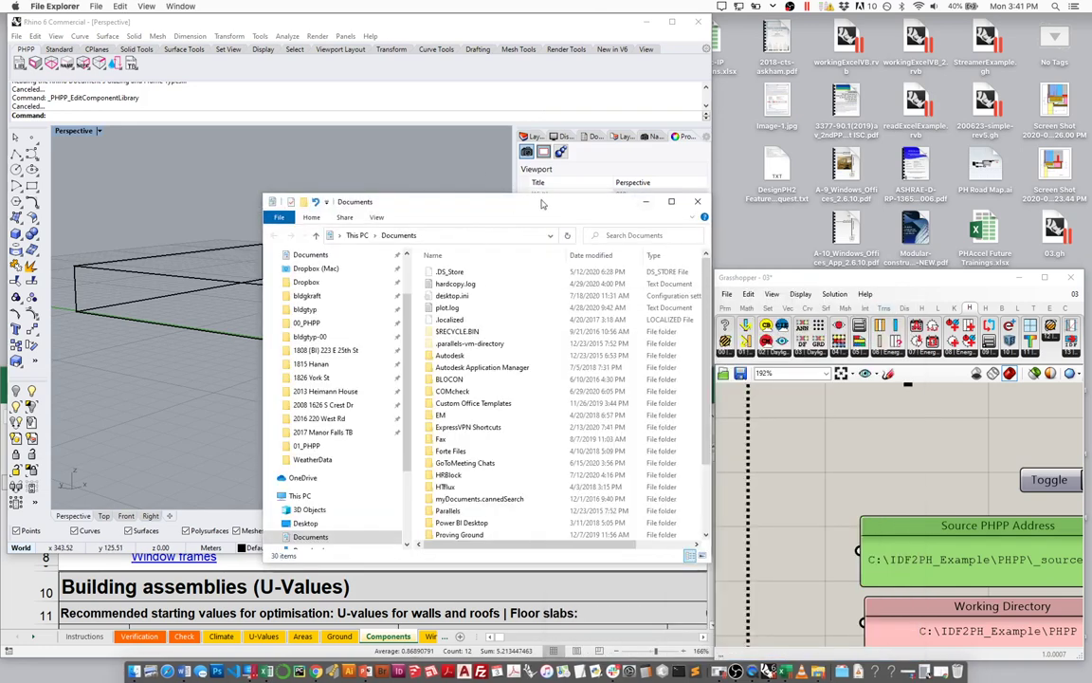
drag(551, 198, 830, 94)
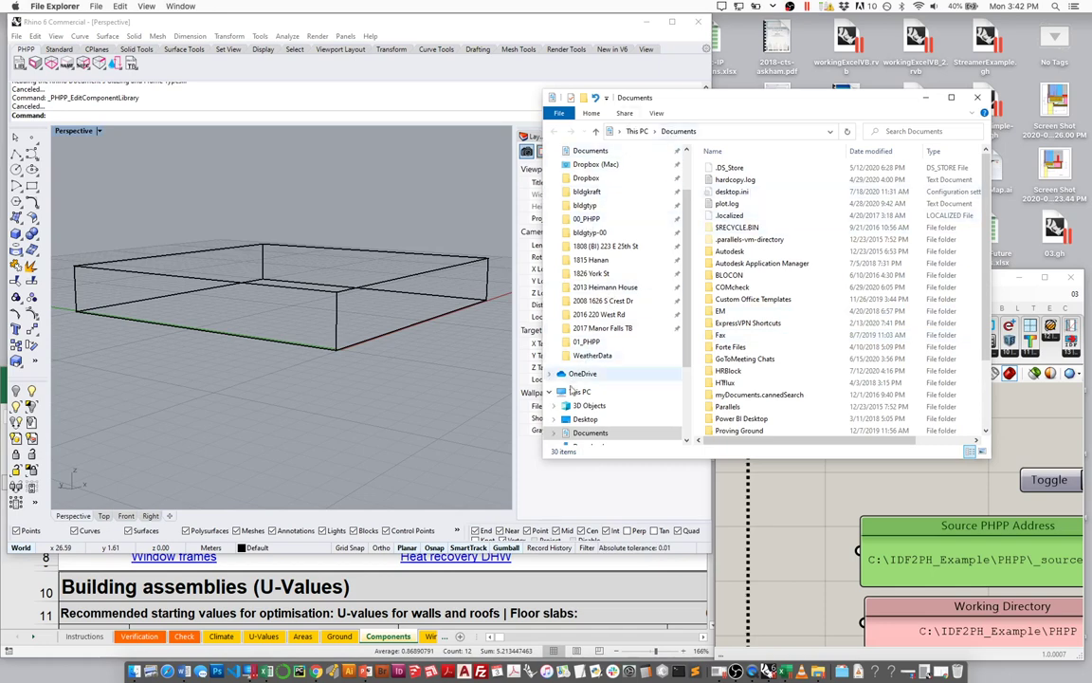
scroll(592, 175, up, 3)
Browse to Local Disk (C:) > IDF2PH_Example > PHPP and open _source.xlsx.
click(593, 175)
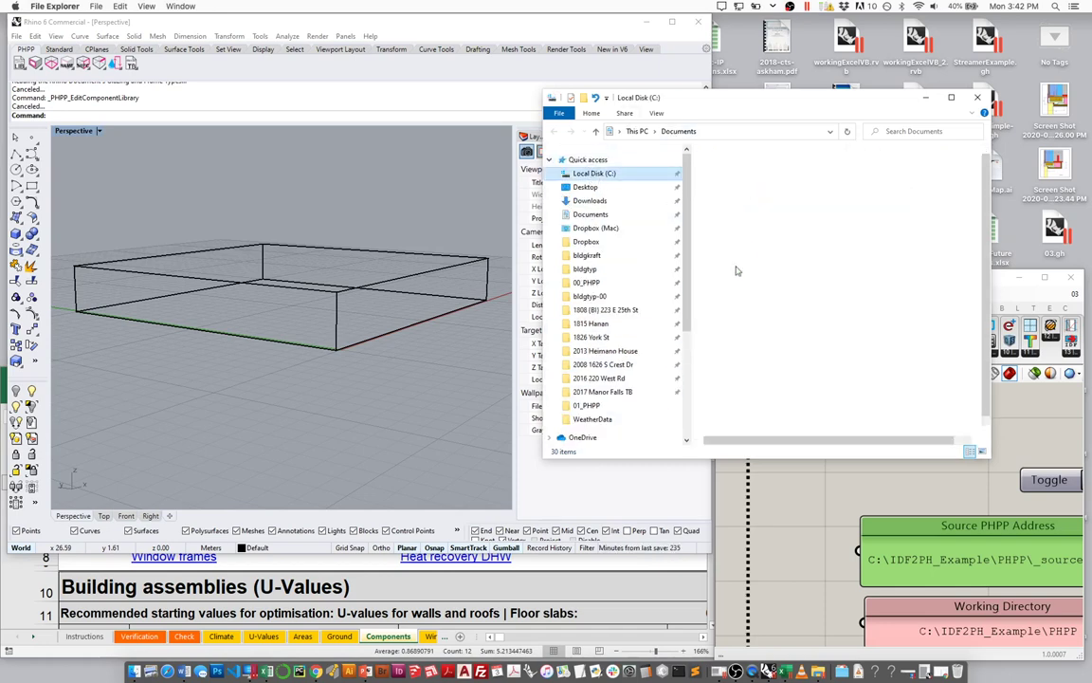
click(743, 276)
double_click(743, 276)
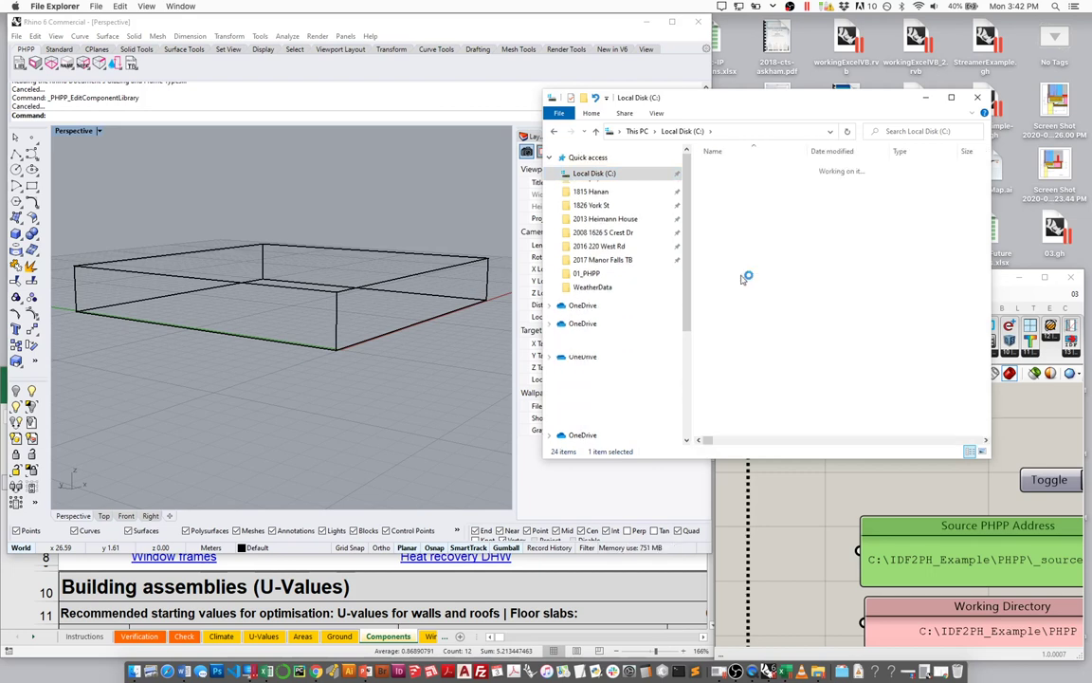
click(724, 180)
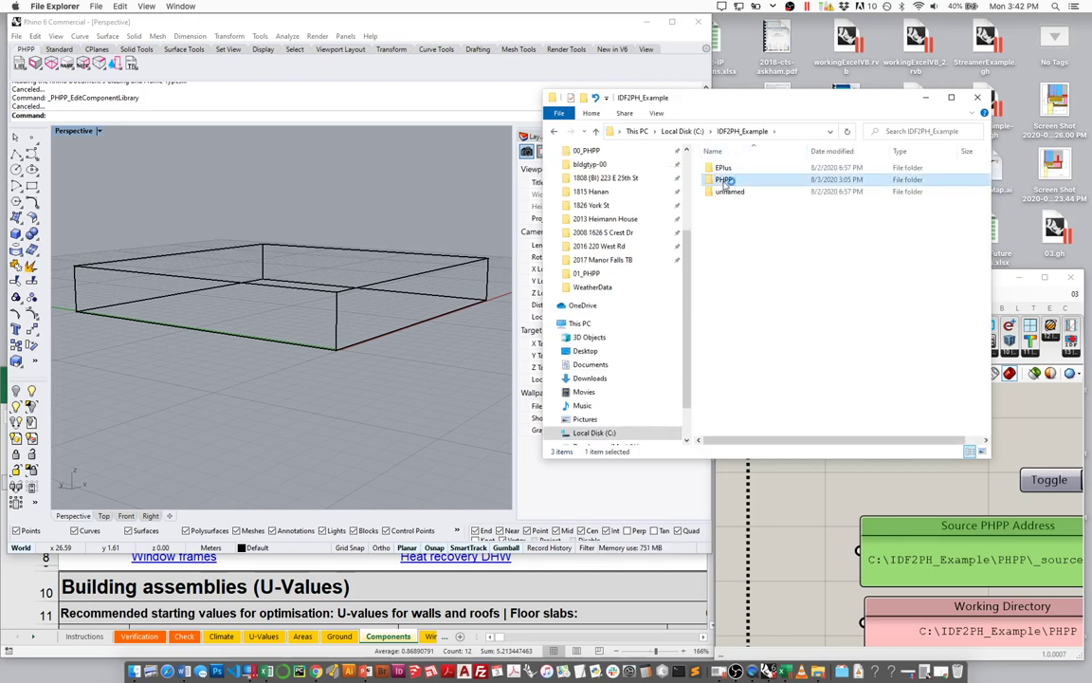
double_click(724, 180)
click(730, 167)
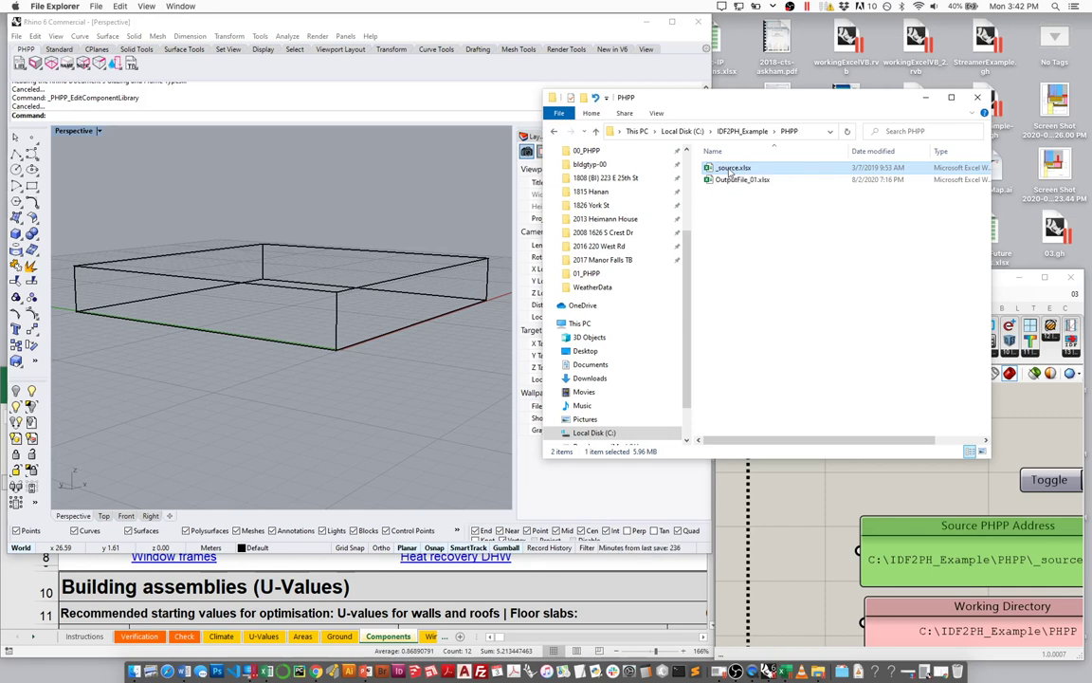
double_click(730, 169)
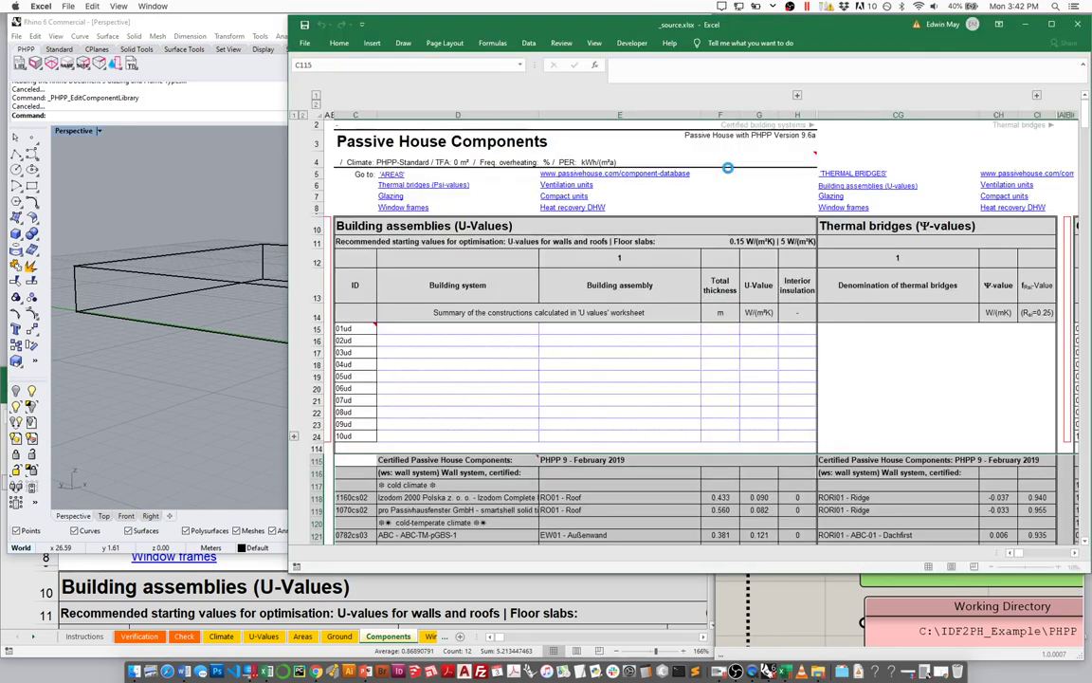
Select the empty Components rows, then maximize Excel on the U-Values sheet.
drag(381, 330, 813, 446)
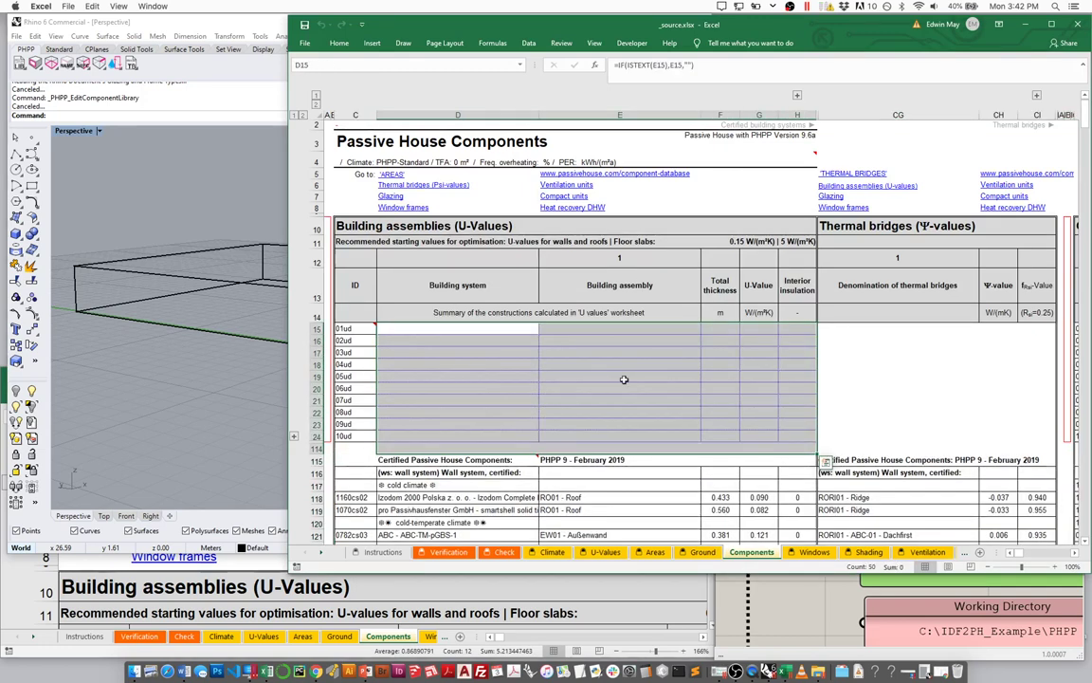
click(543, 496)
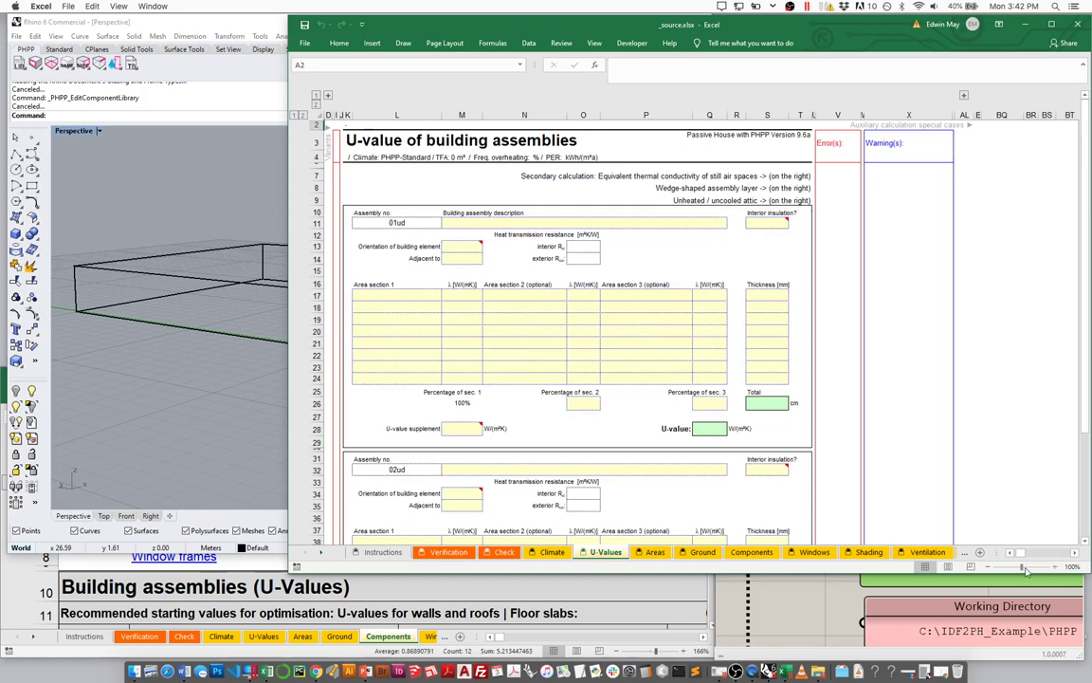
drag(1021, 567, 1034, 567)
key(super+Up)
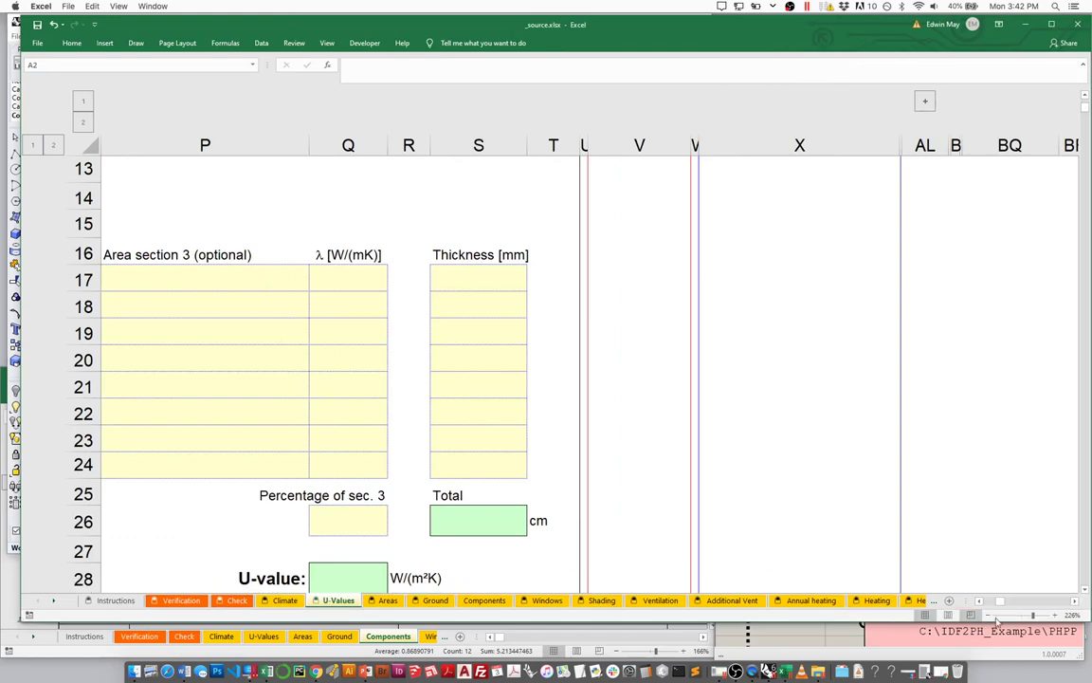
scroll(891, 545, left, 10)
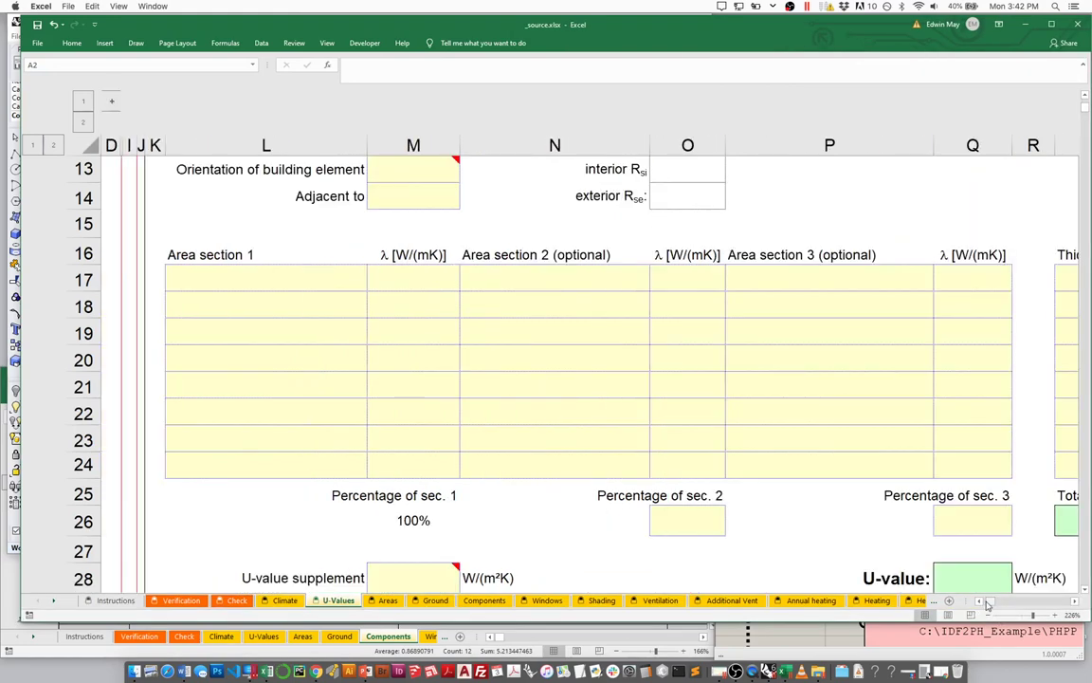
scroll(240, 306, up, 3)
Name assembly 01ud 'Ed's Really Good Roof Assembly', set to 1-Roof, adjacent to 1-Outdoor air.
click(392, 275)
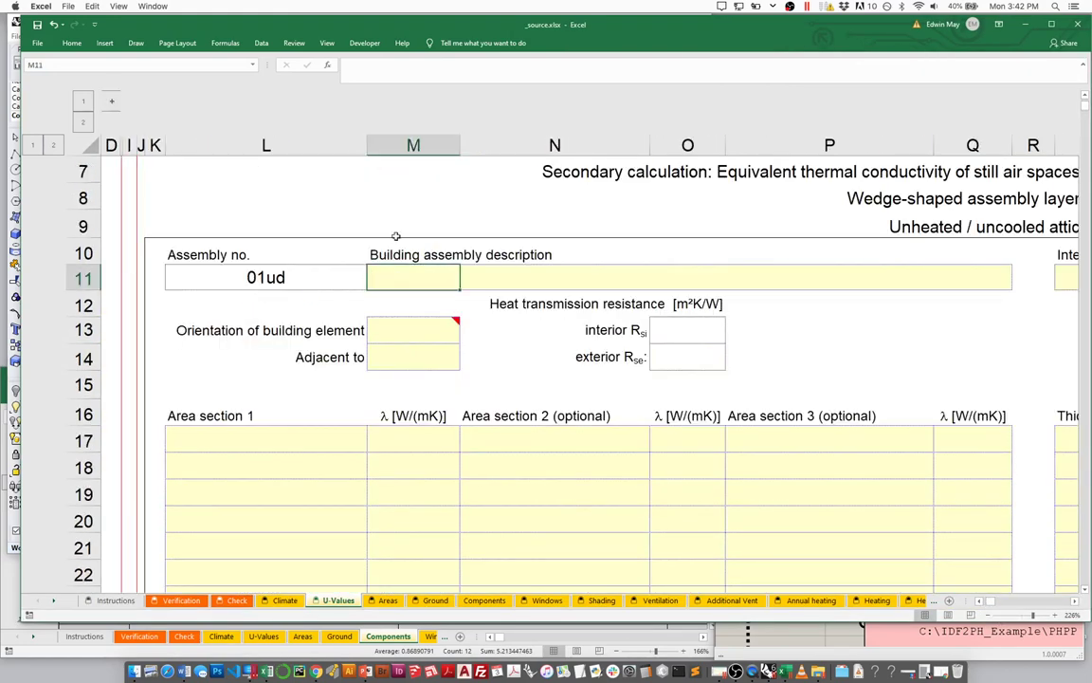
text(Ed's Really )
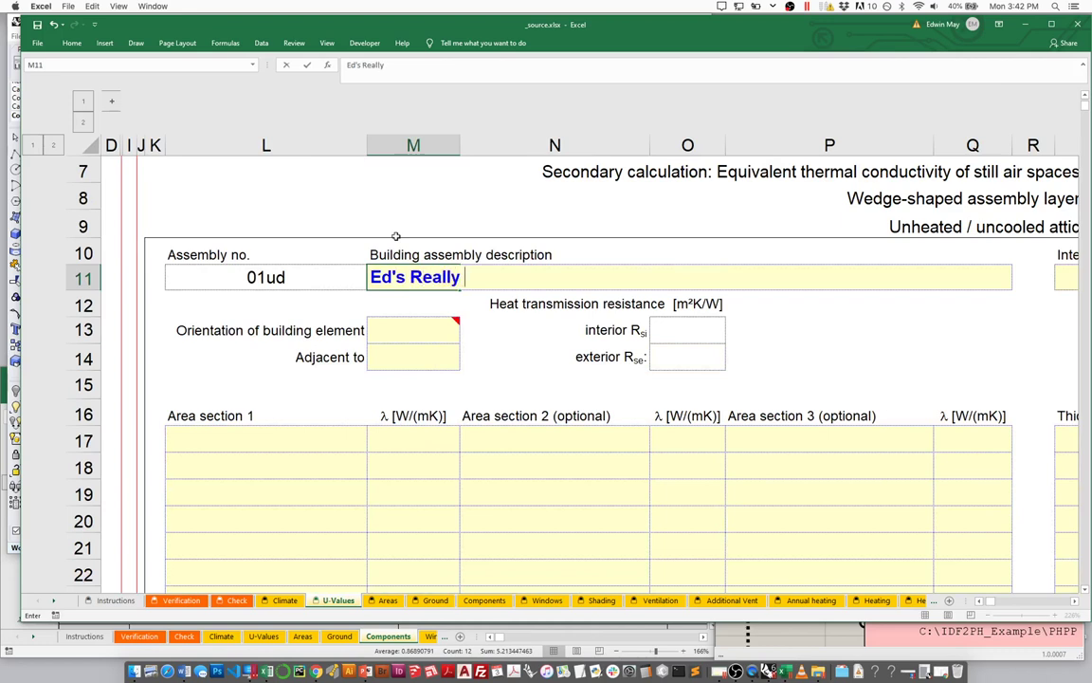
text(Good Roof)
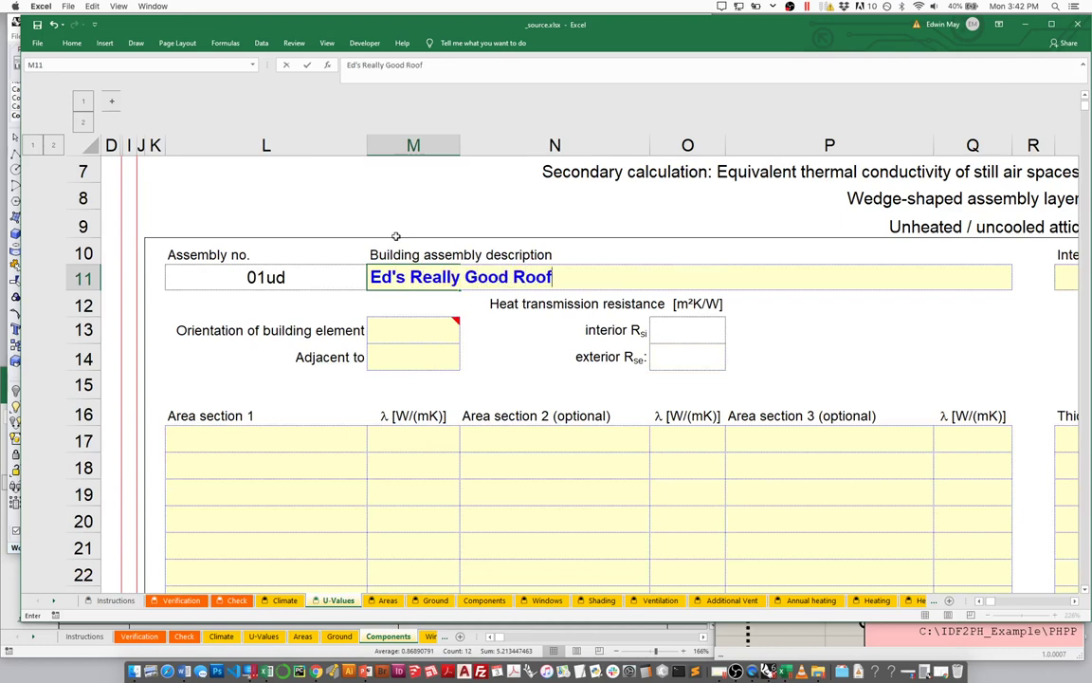
text( Assembly)
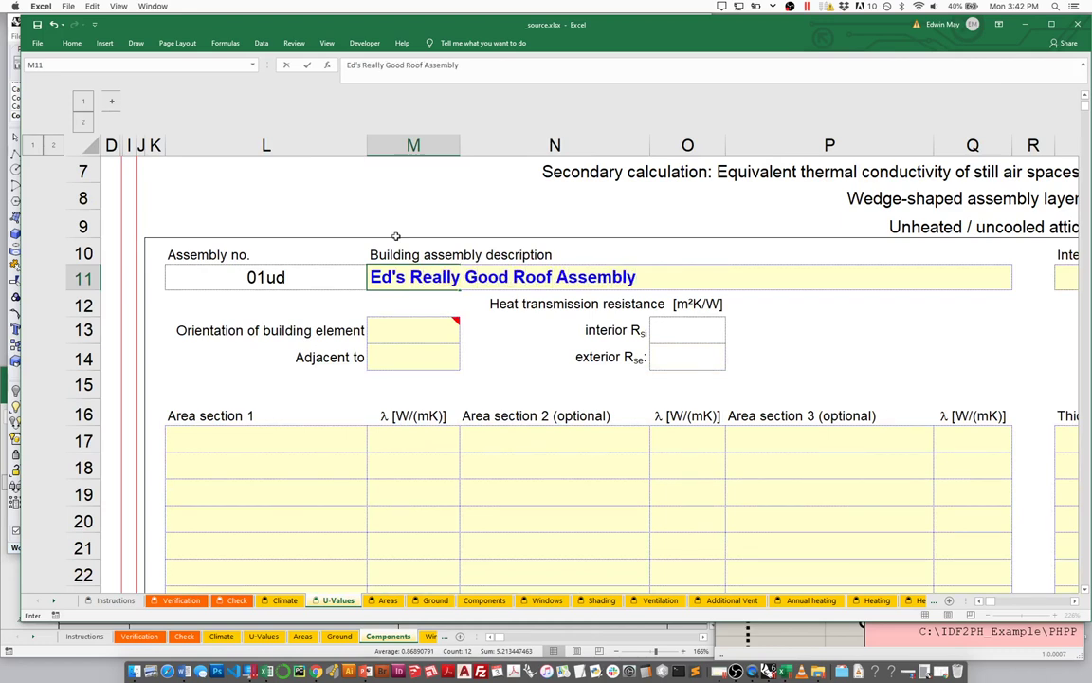
click(414, 329)
click(464, 337)
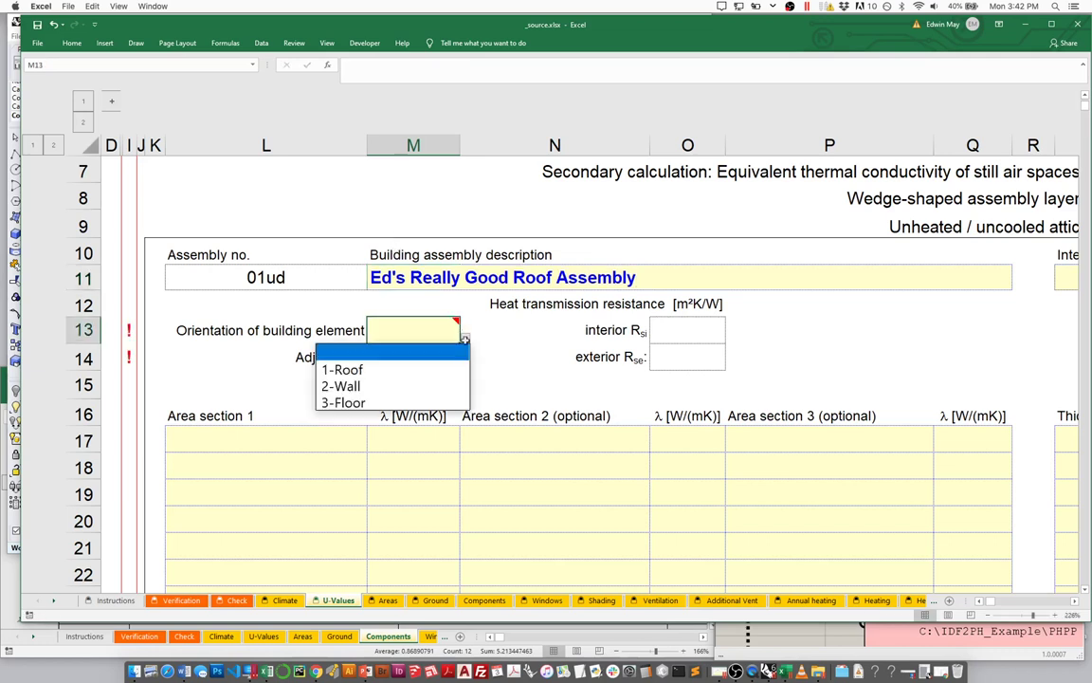
click(380, 372)
click(414, 358)
click(464, 364)
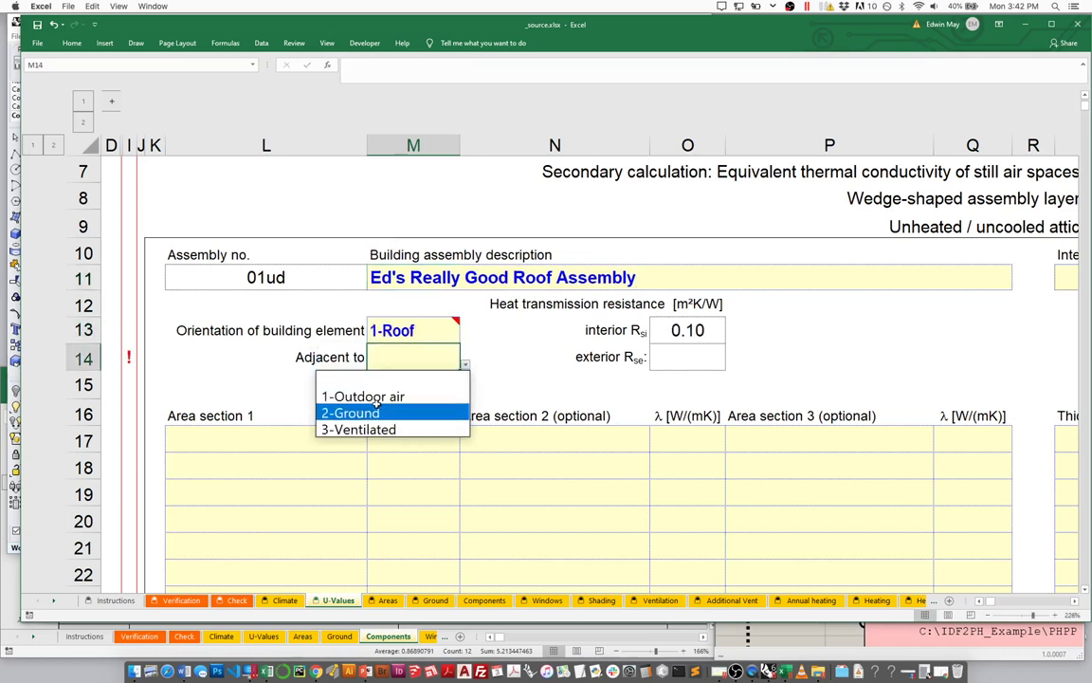
click(377, 398)
Enter the first roof layer: Insulation, conductivity 0.034, thickness 200 mm.
scroll(300, 384, down, 1)
click(245, 360)
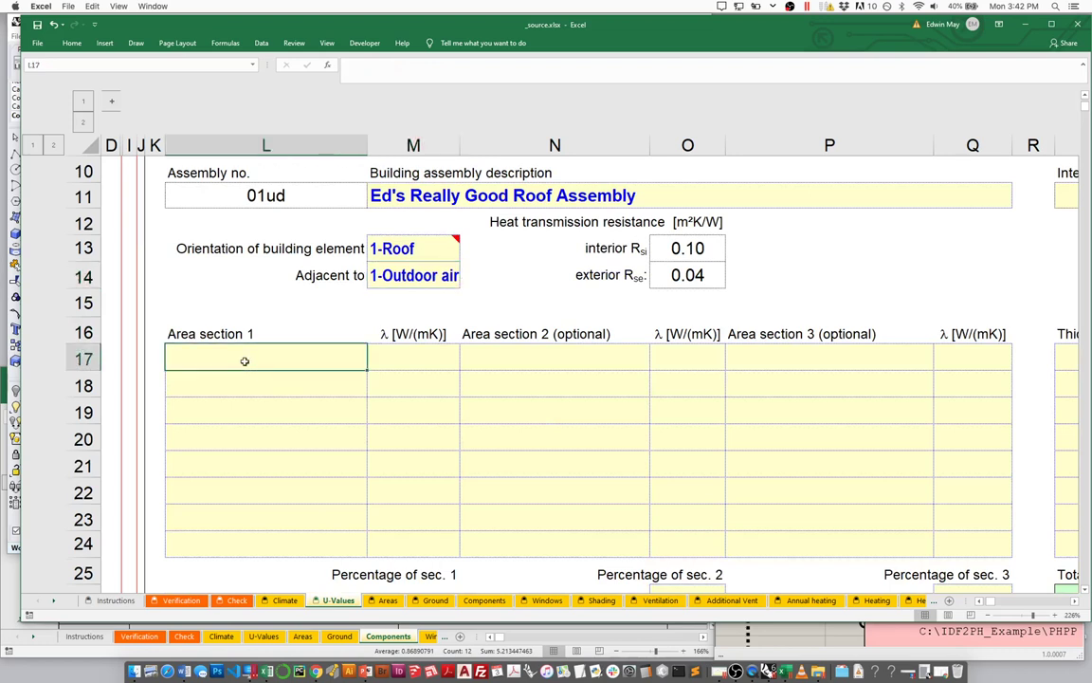
text(In)
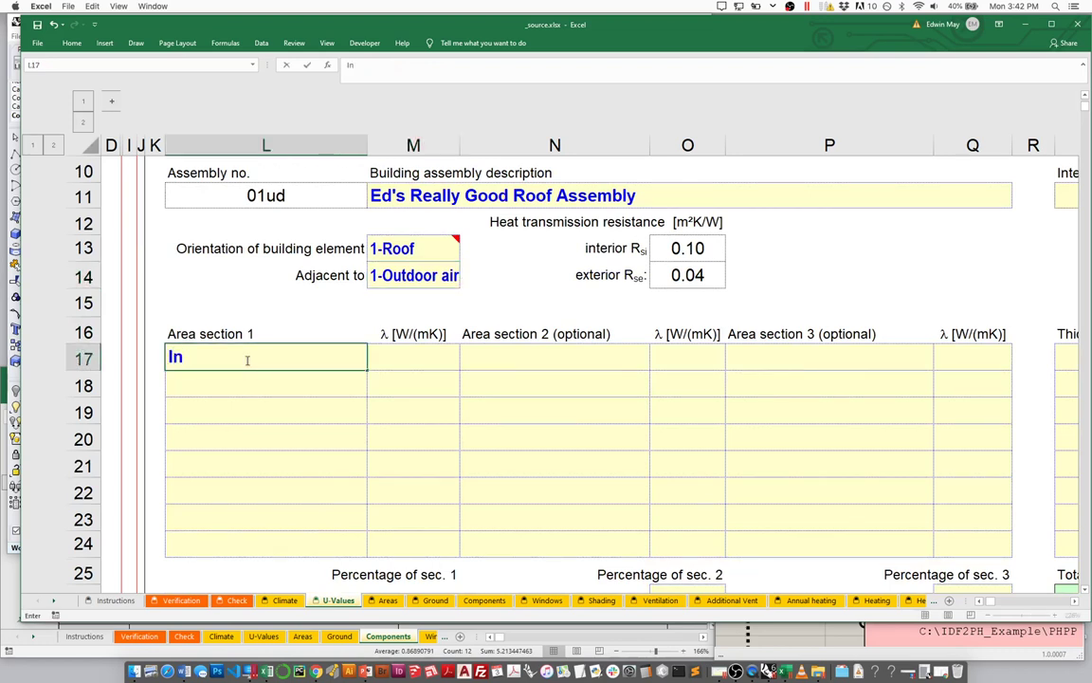
text(sulatioin)
key(BackSpace)
key(BackSpace)
text(n)
key(Tab)
text(0.034)
key(Tab)
key(Tab)
key(Tab)
key(Tab)
key(Tab)
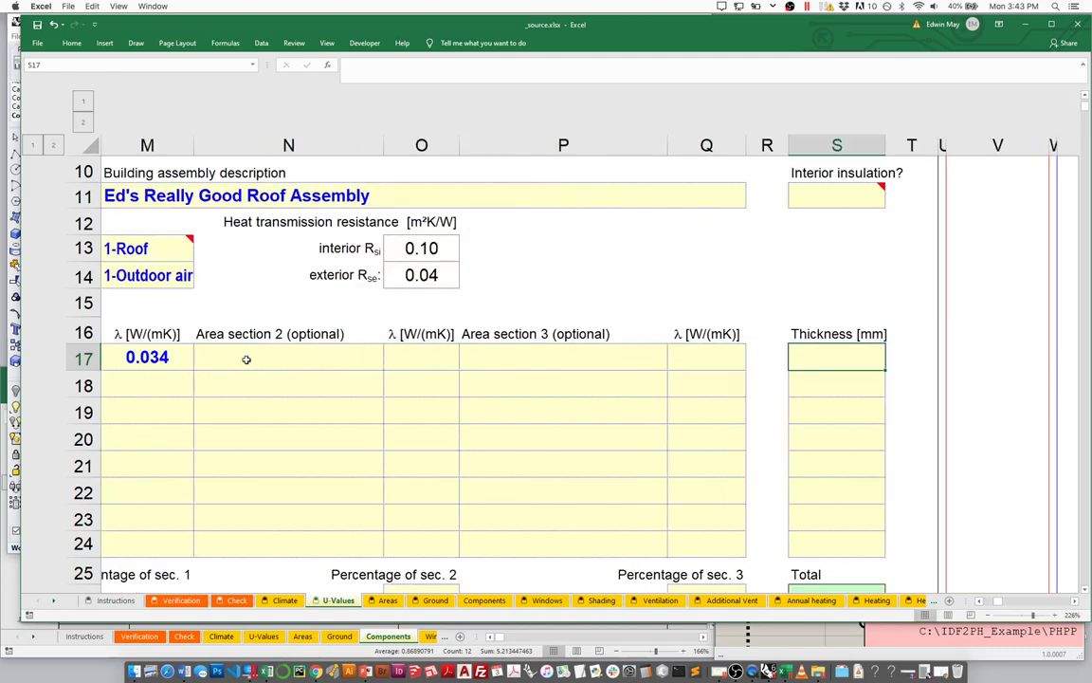
text(200)
key(Return)
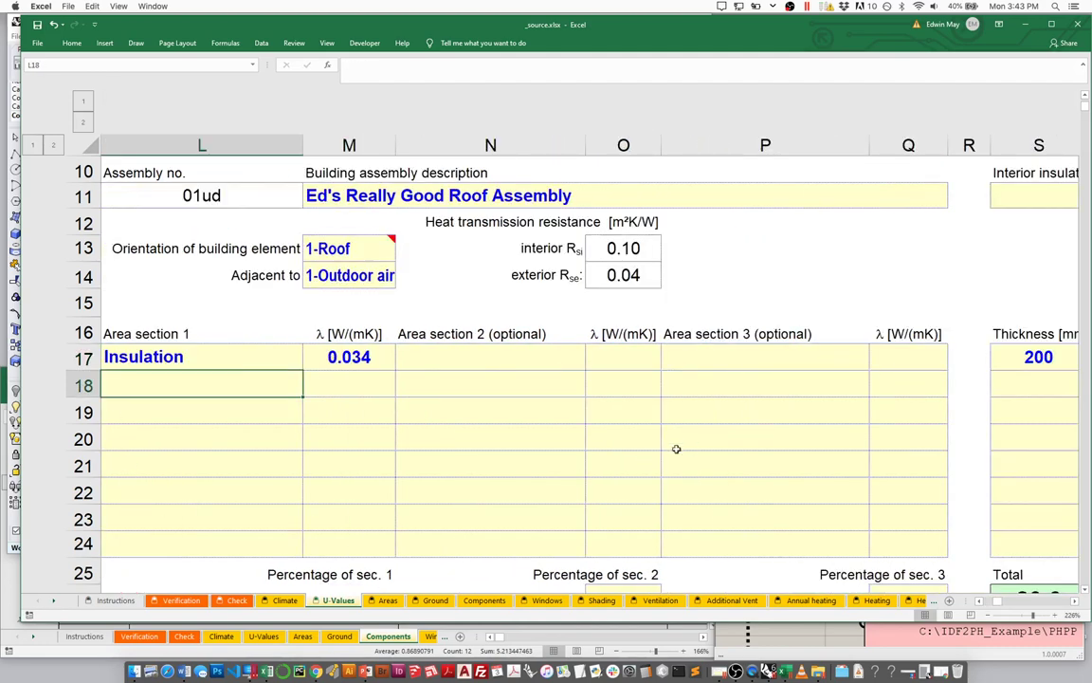
Add the second layer: Conc Structure, conductivity 2.5, thickness 100 mm.
drag(1034, 616, 1031, 616)
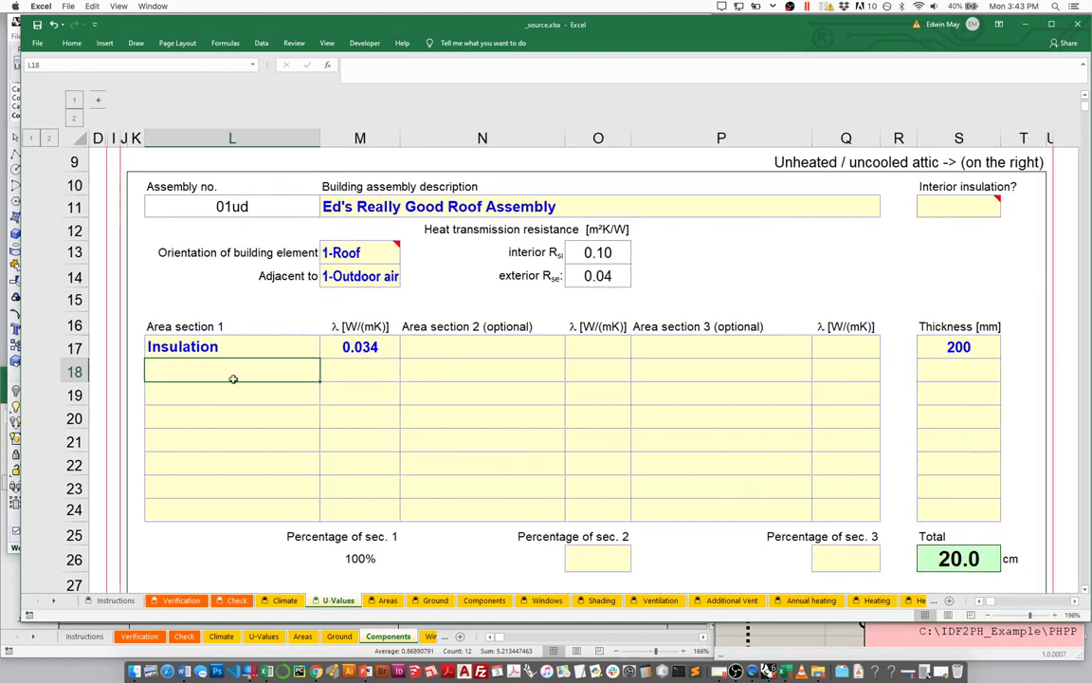
text(Conc Structure)
key(Tab)
text(2.5)
key(Tab)
key(Tab)
key(Tab)
key(Tab)
key(Tab)
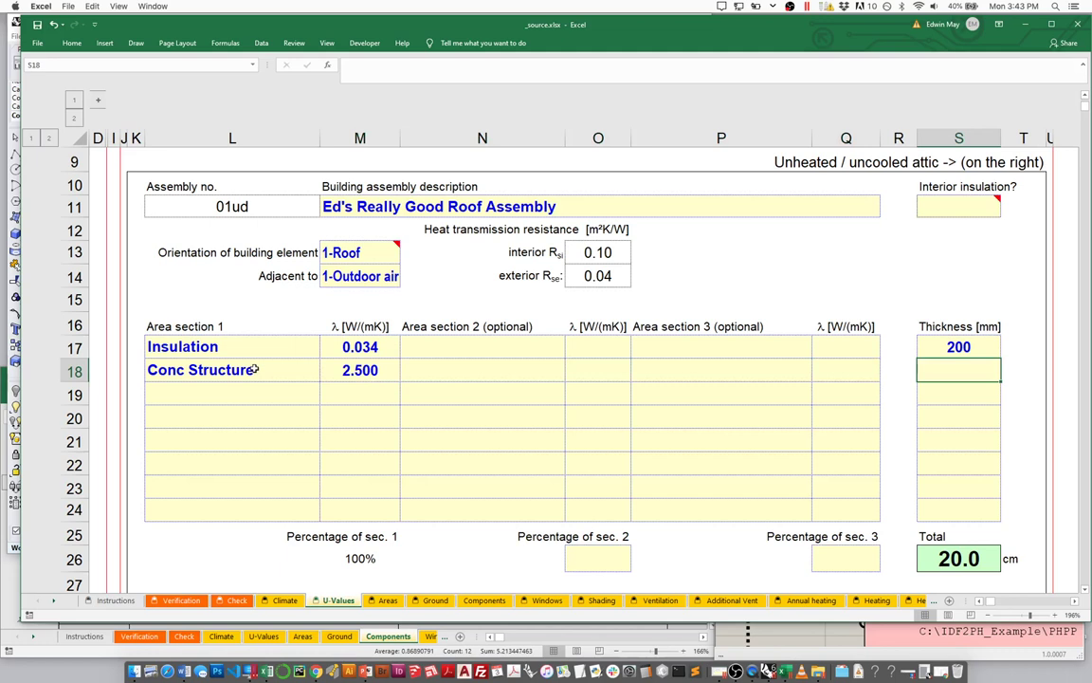
text(100)
key(Return)
key(Left)
key(Left)
key(Left)
key(Left)
key(Left)
key(Left)
key(Left)
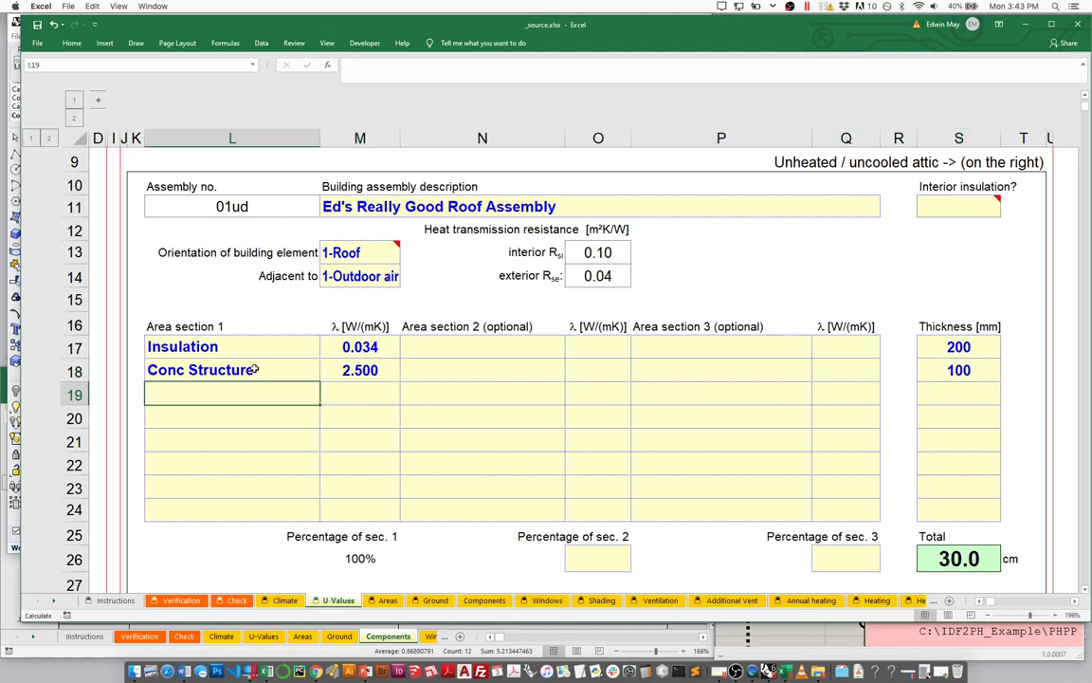
Add the Int Finish layer at 0.95 and 19 mm, then check the 0.164 U-value.
text(Int)
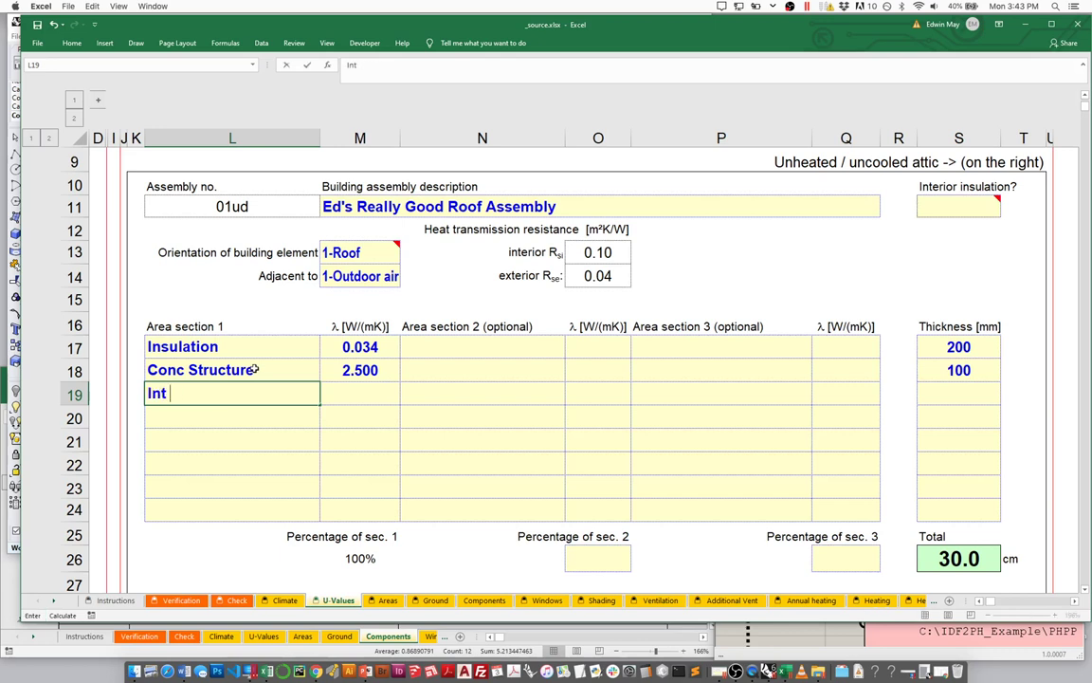
text(eFinish)
key(Tab)
text(0.95)
key(Tab)
key(Tab)
key(Tab)
key(Tab)
key(Tab)
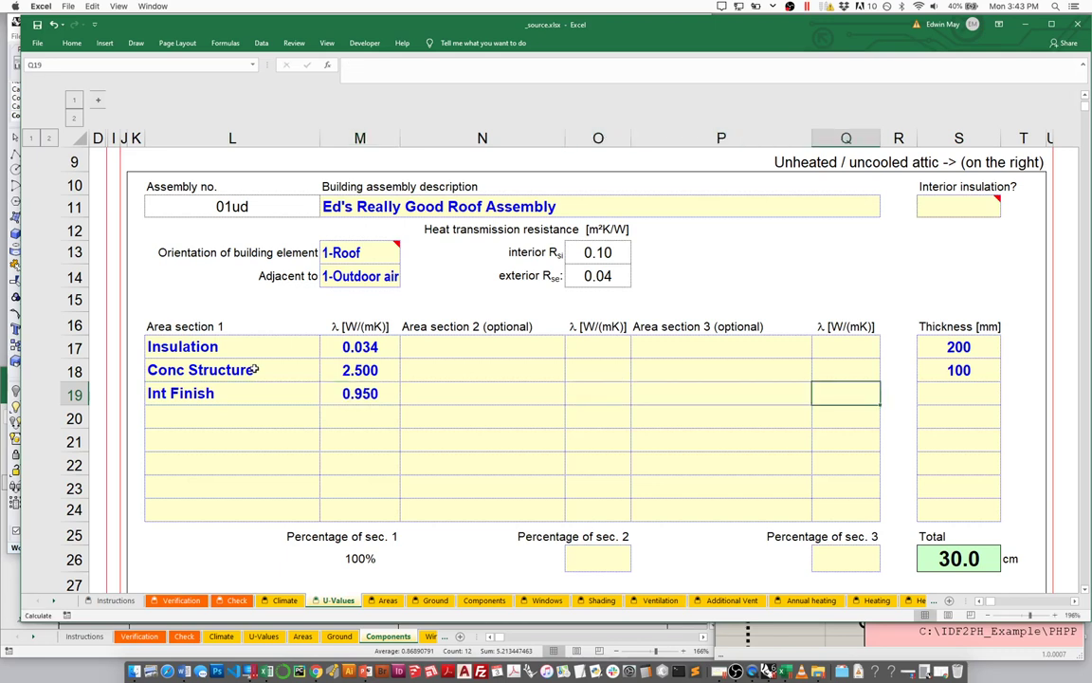
text(19)
key(Return)
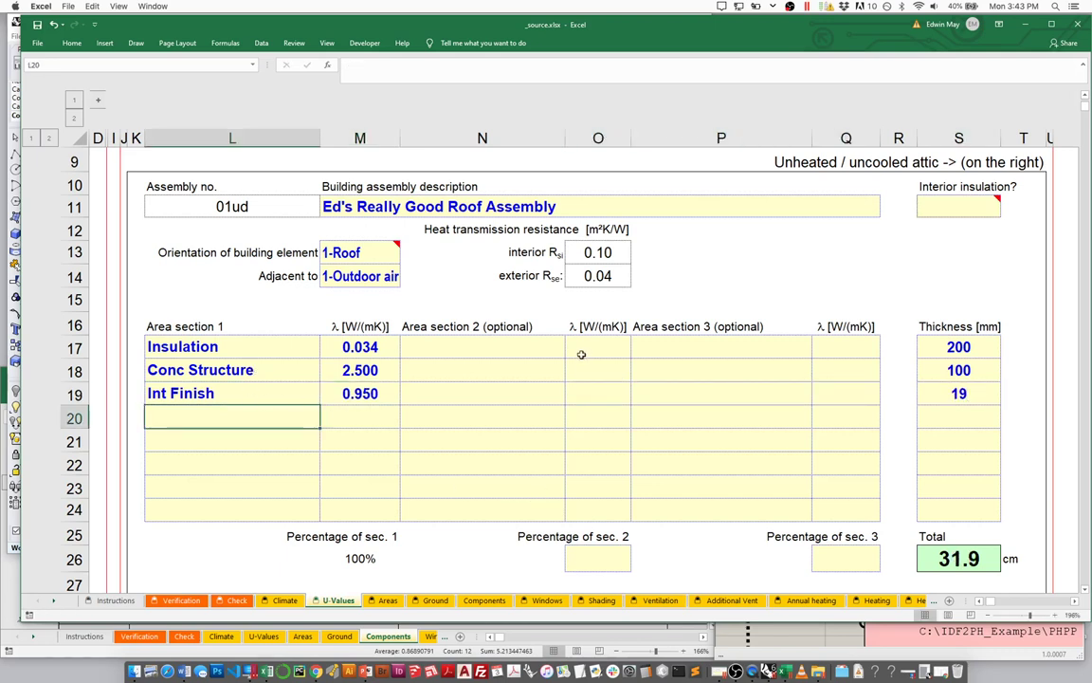
scroll(322, 313, down, 1)
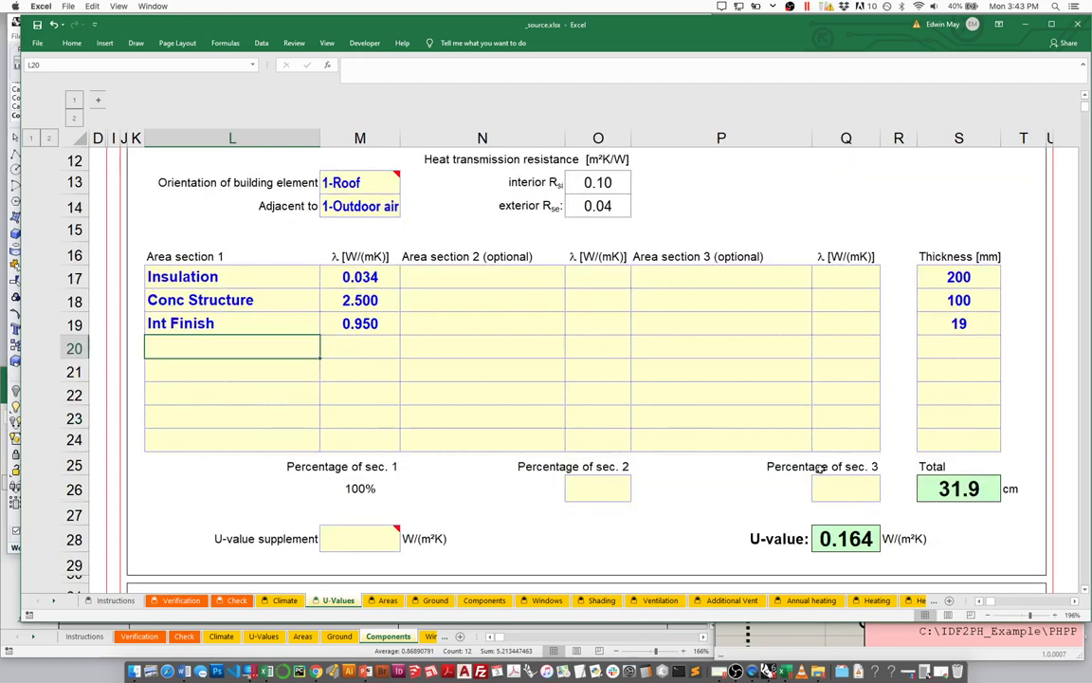
drag(744, 515, 891, 557)
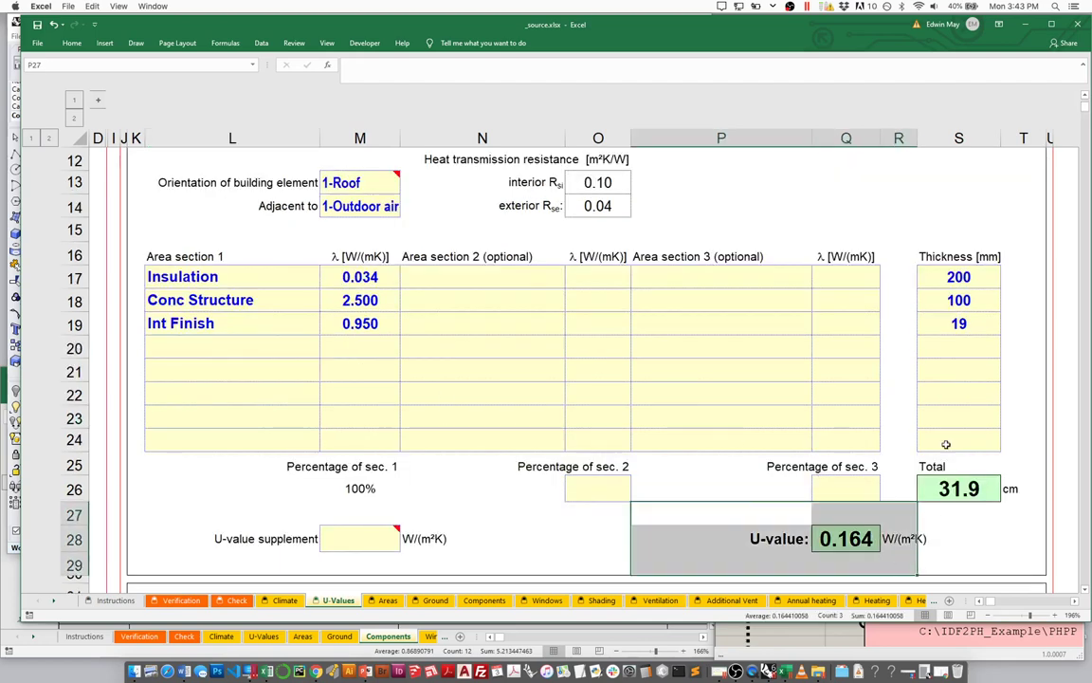
scroll(607, 375, up, 2)
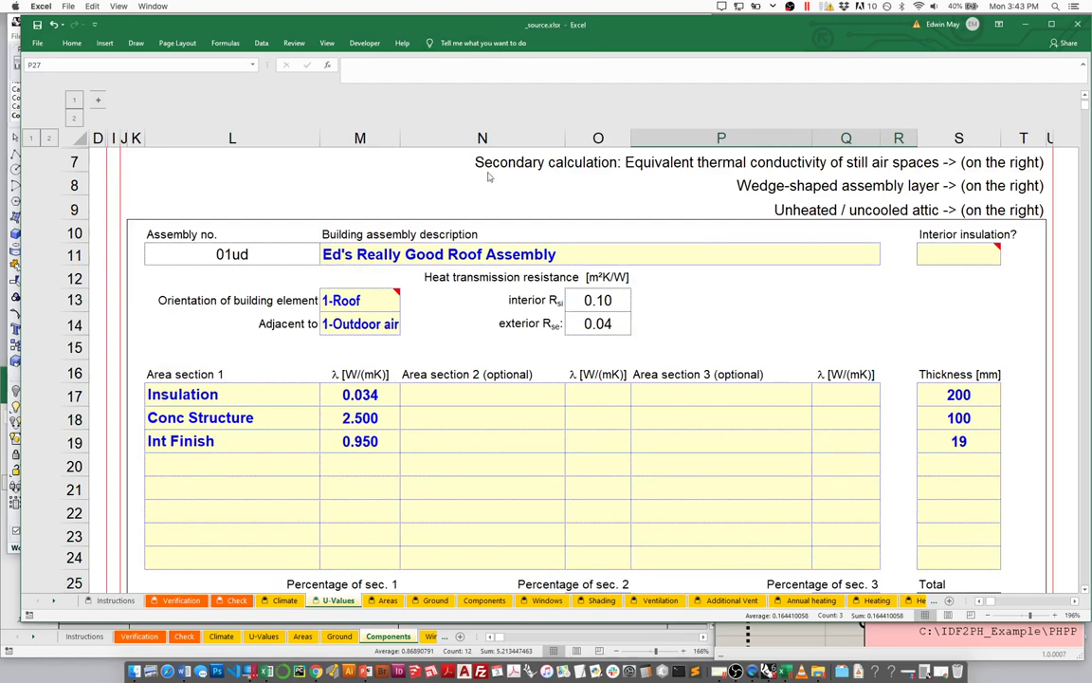
Save _source.xlsx via File > Save, close Excel, and bring Rhino's box model forward.
click(37, 43)
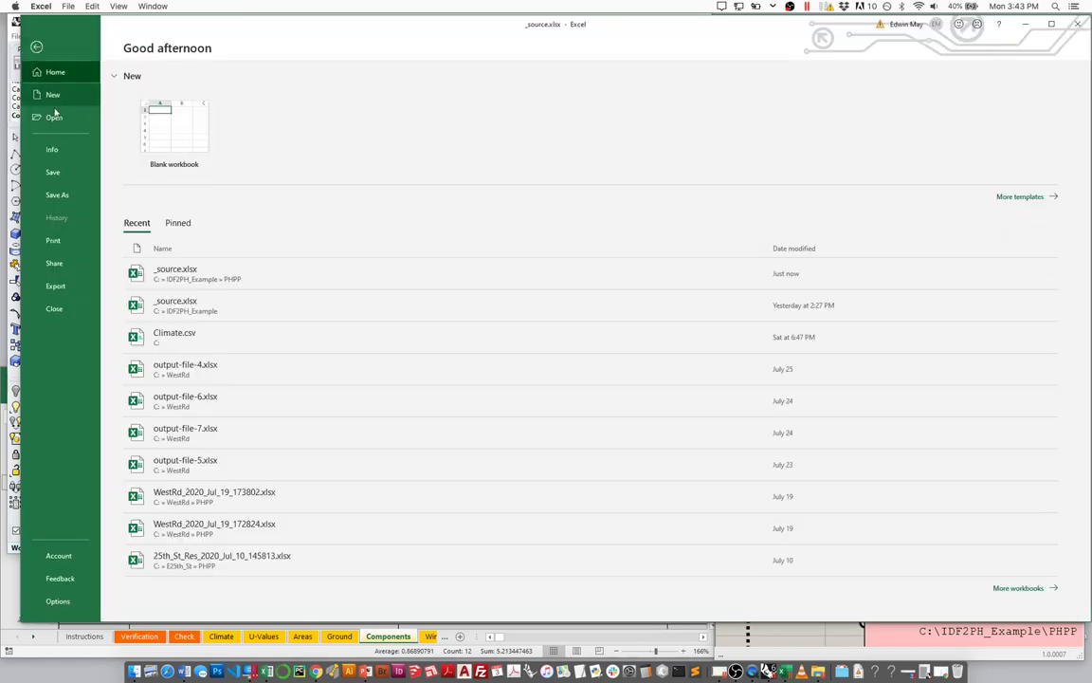
click(53, 172)
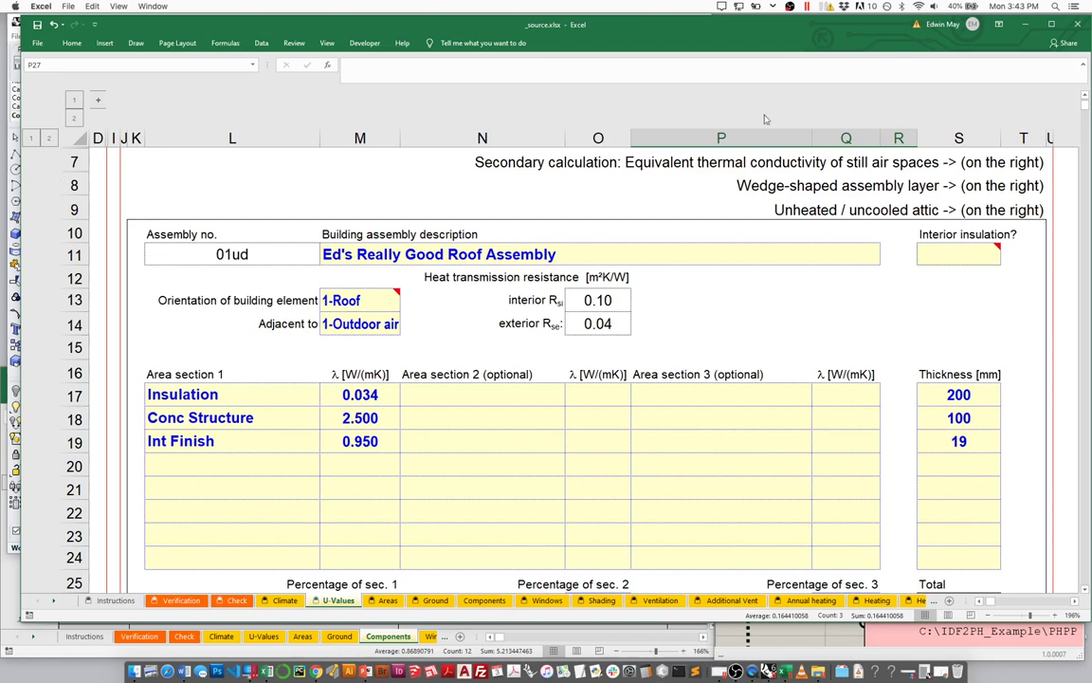
click(1077, 23)
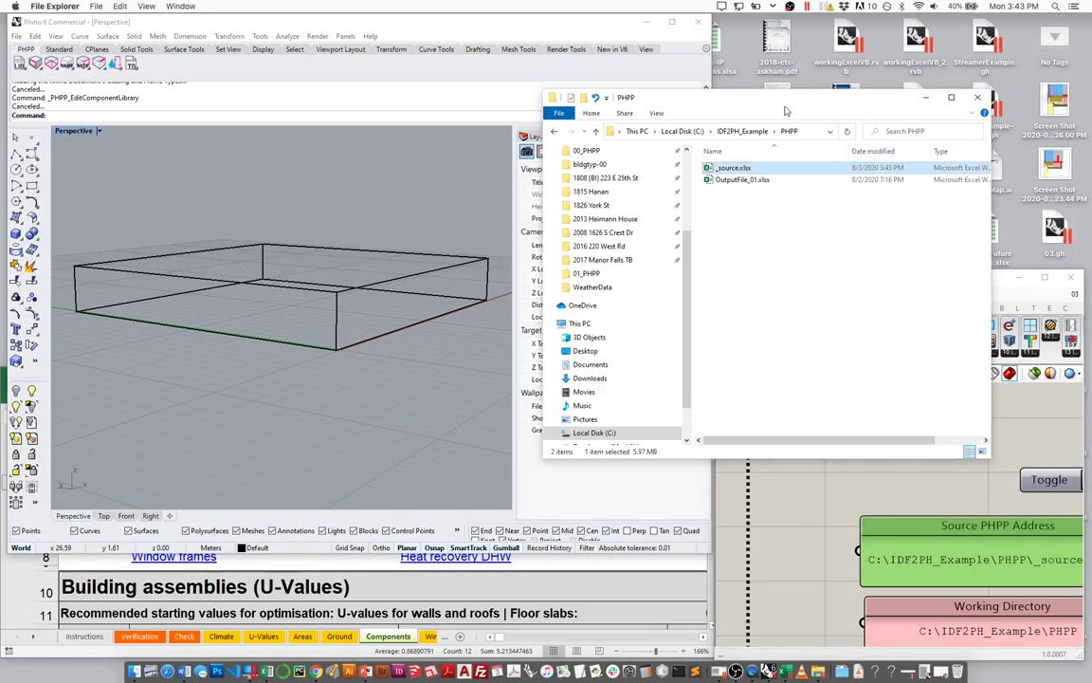
click(298, 14)
right_drag(264, 190, 258, 228)
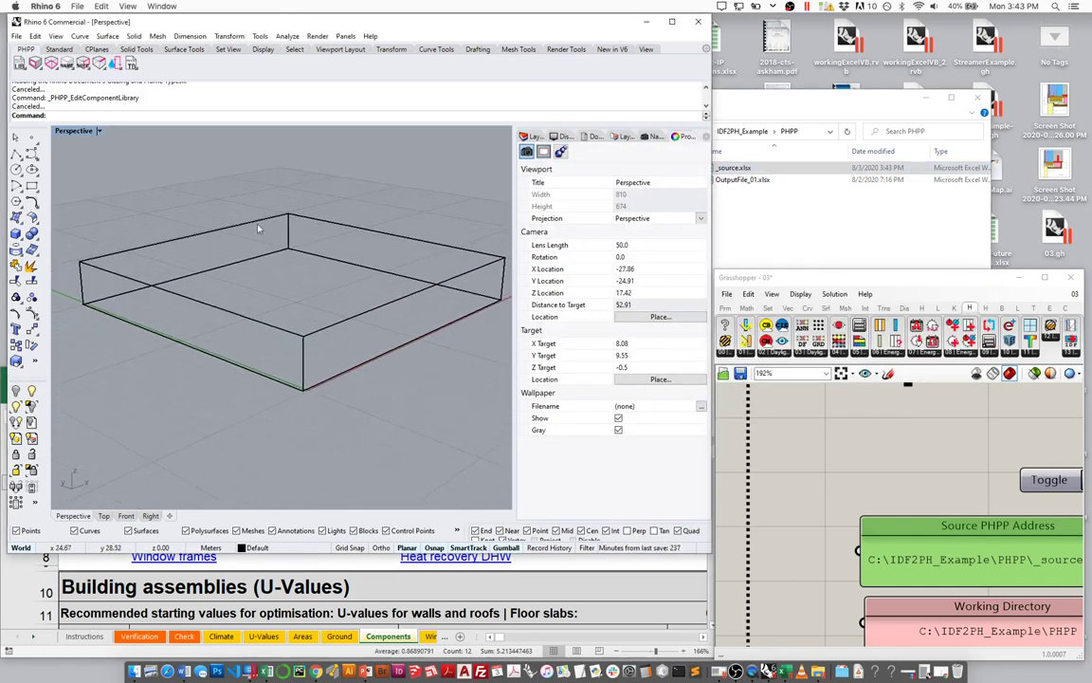
Open the PHPP component library editor and import from C:\IDF2PH_Example\PHPP\_source.xlsx.
click(18, 64)
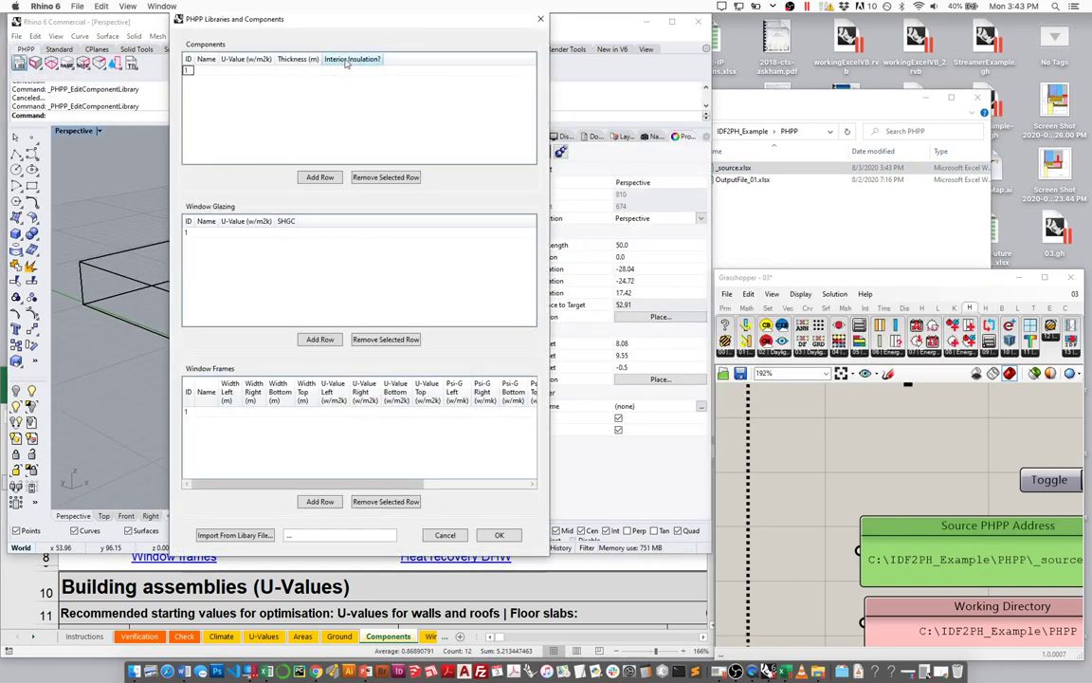
drag(375, 14, 422, 44)
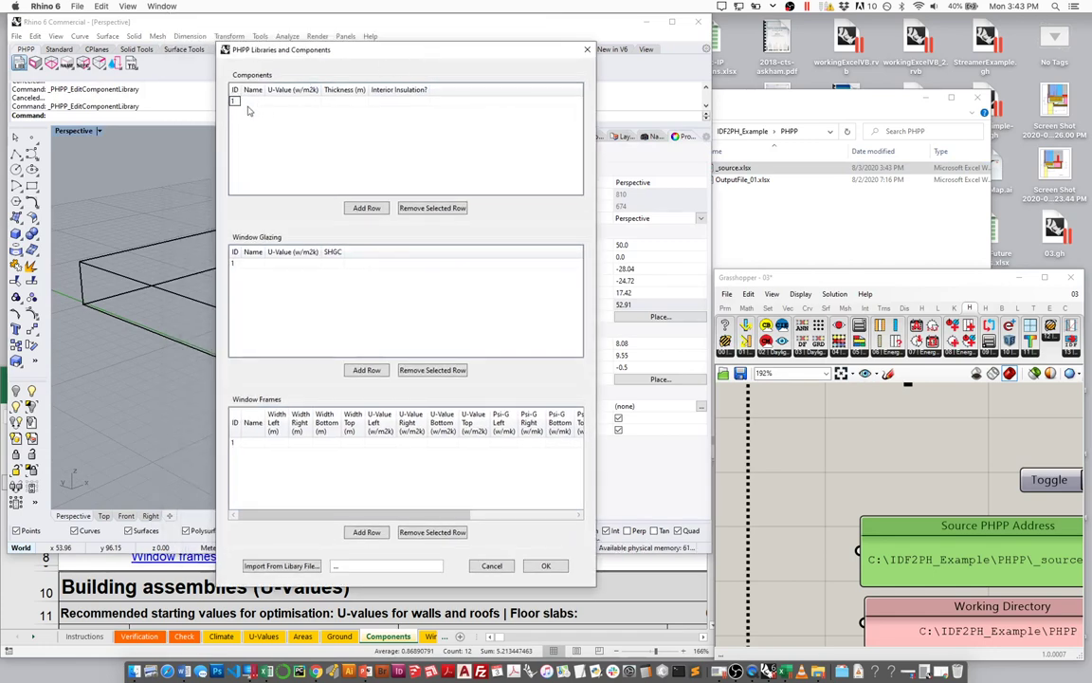
click(265, 567)
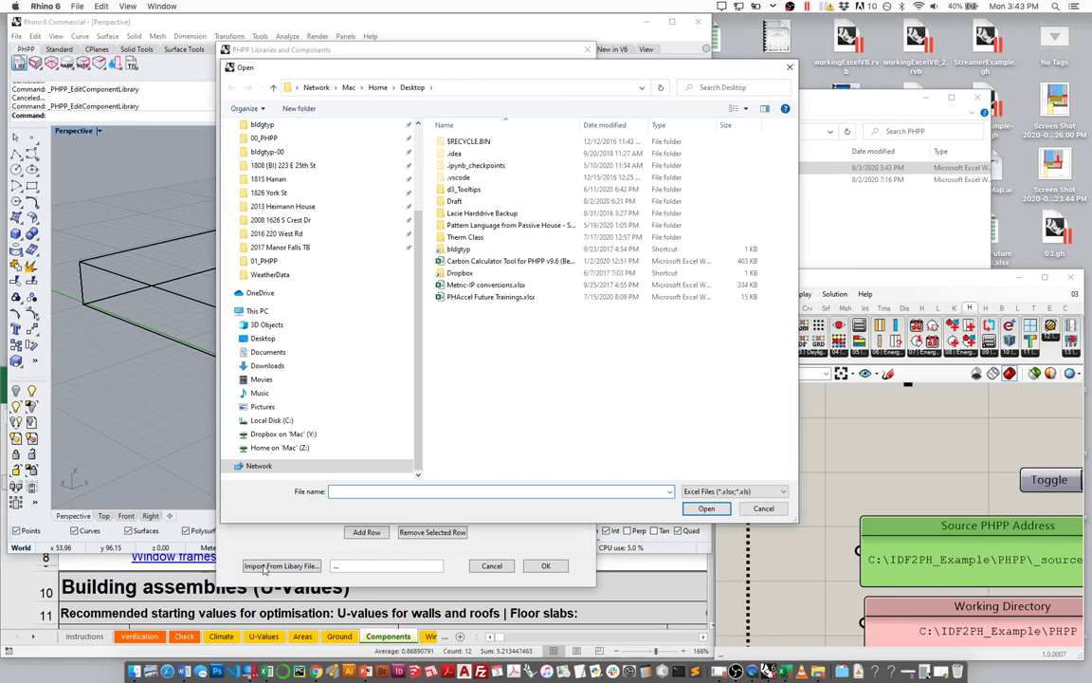
click(270, 420)
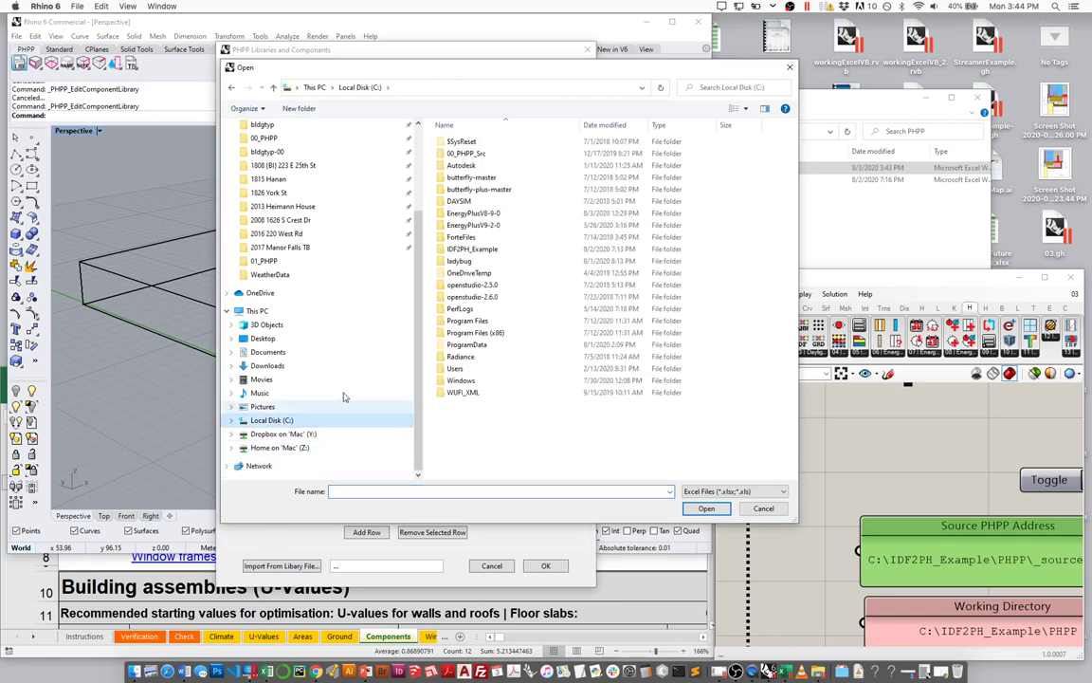
click(503, 250)
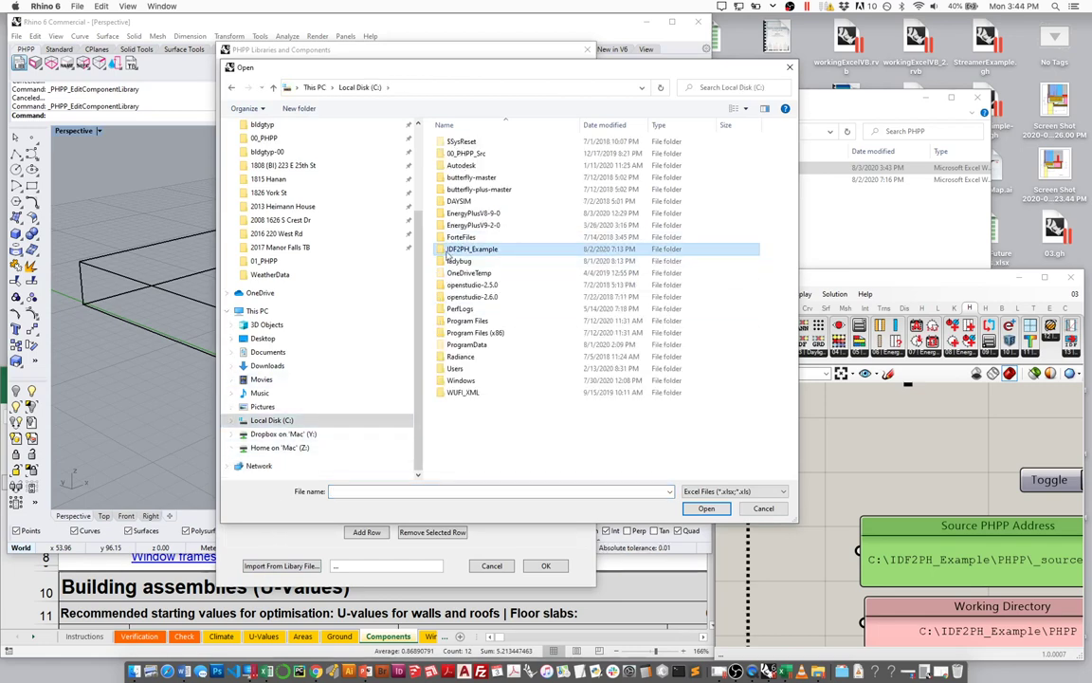
double_click(480, 251)
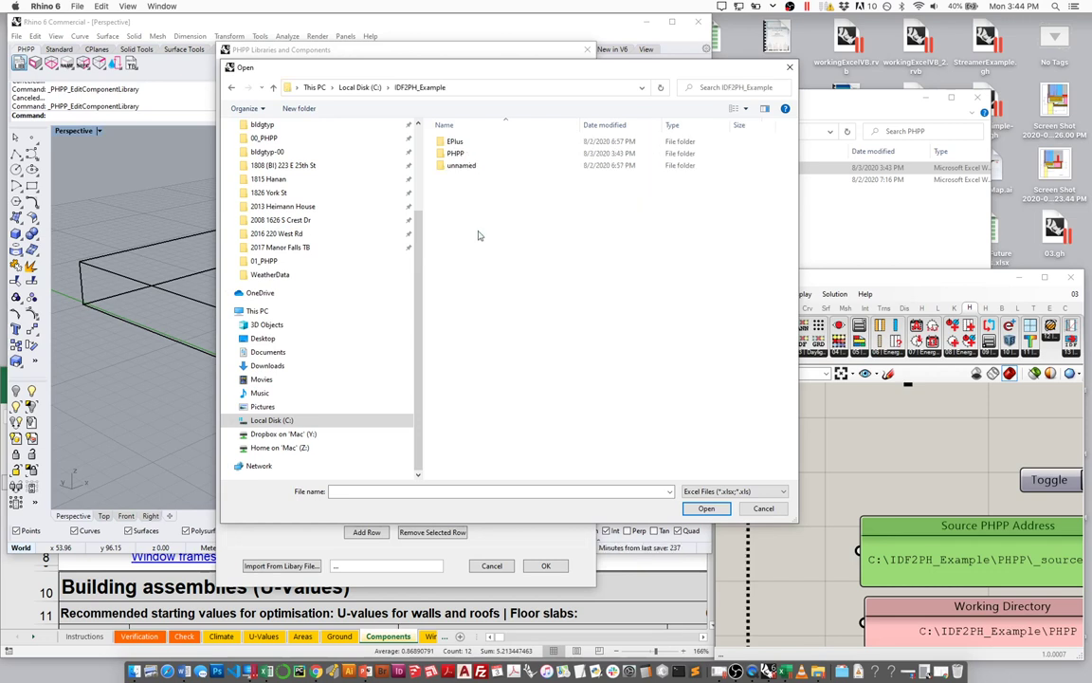
double_click(453, 155)
click(441, 142)
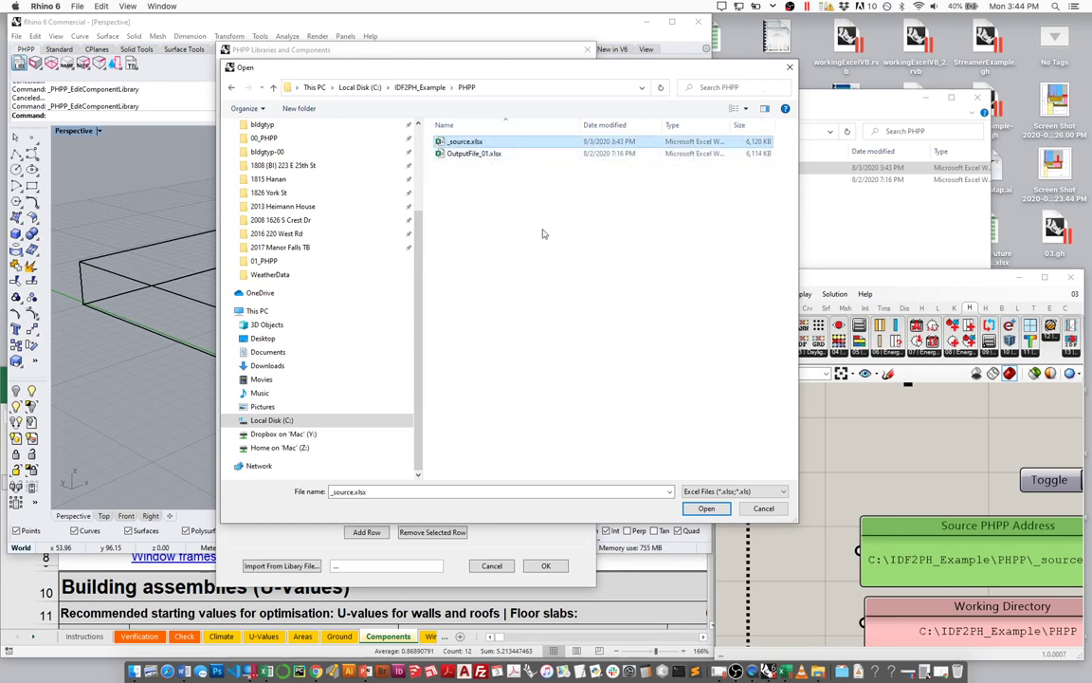
click(706, 508)
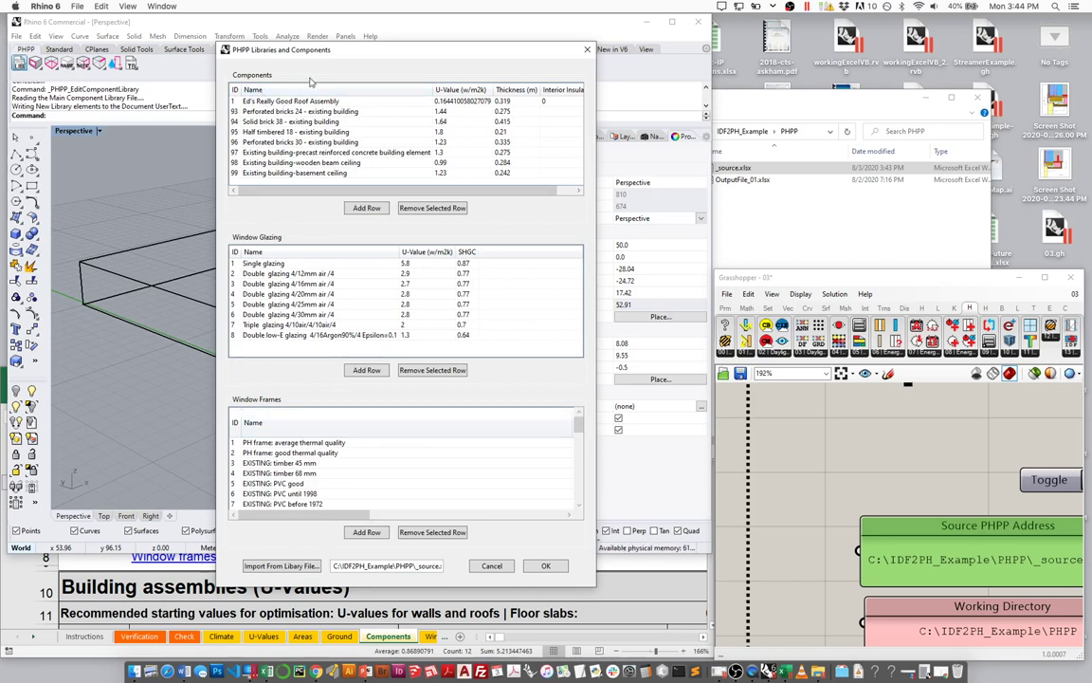
Review the imported components, including Ed's Really Good Roof Assembly at U 0.164, plus glazing and frames.
click(248, 101)
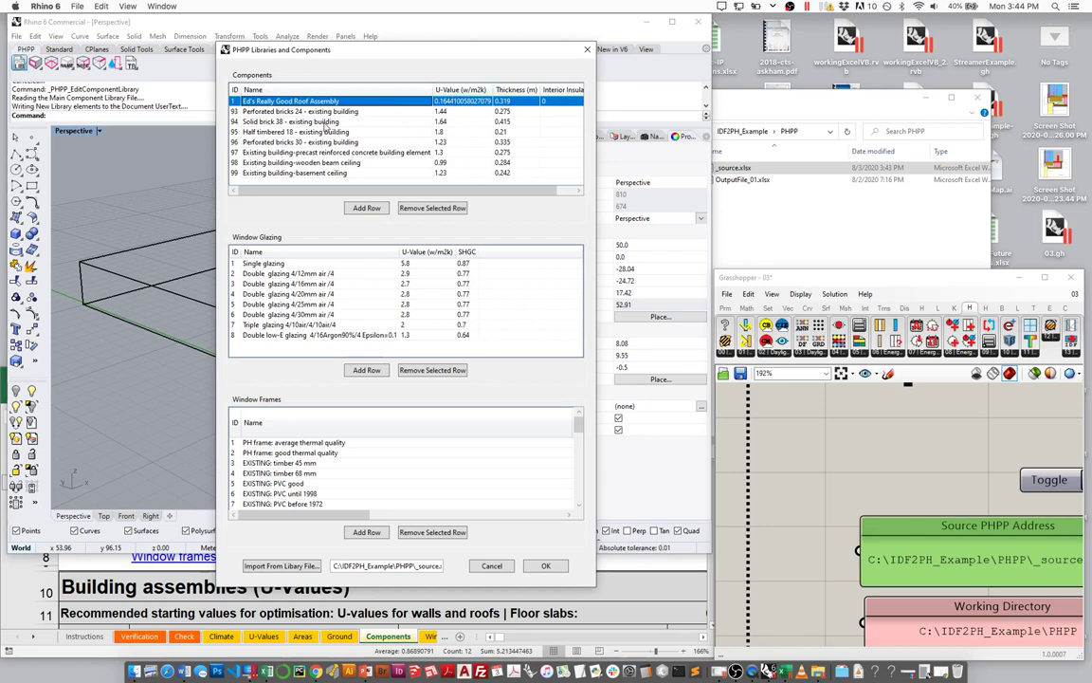
click(295, 111)
click(299, 162)
click(299, 141)
click(295, 101)
click(301, 152)
click(275, 173)
click(275, 131)
click(275, 111)
click(275, 172)
click(275, 335)
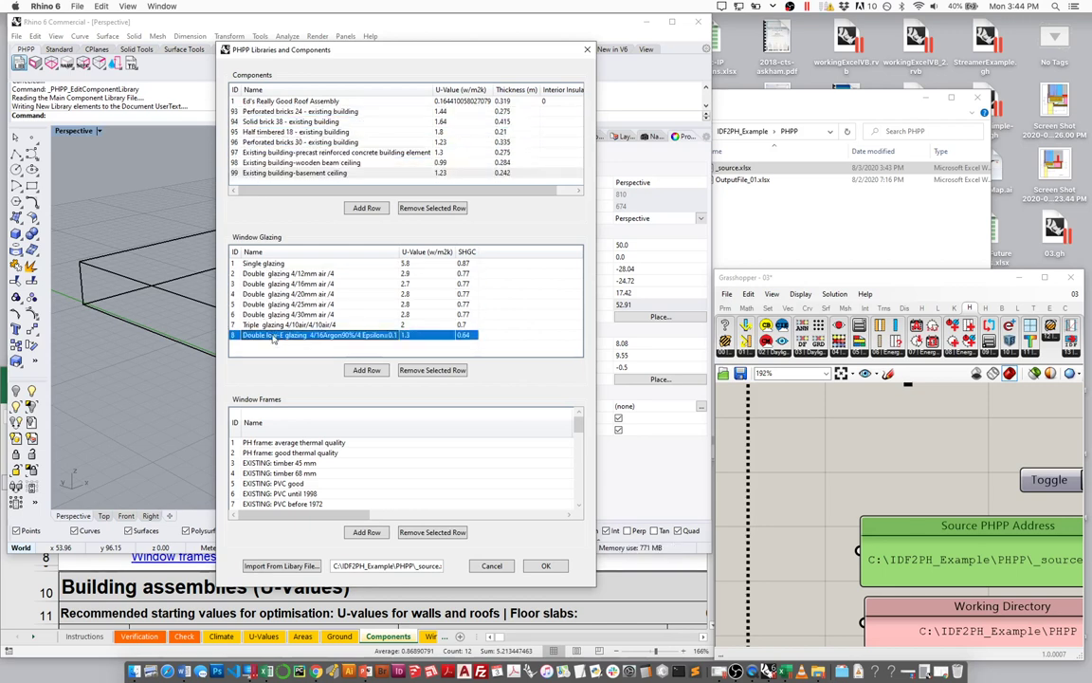
click(261, 453)
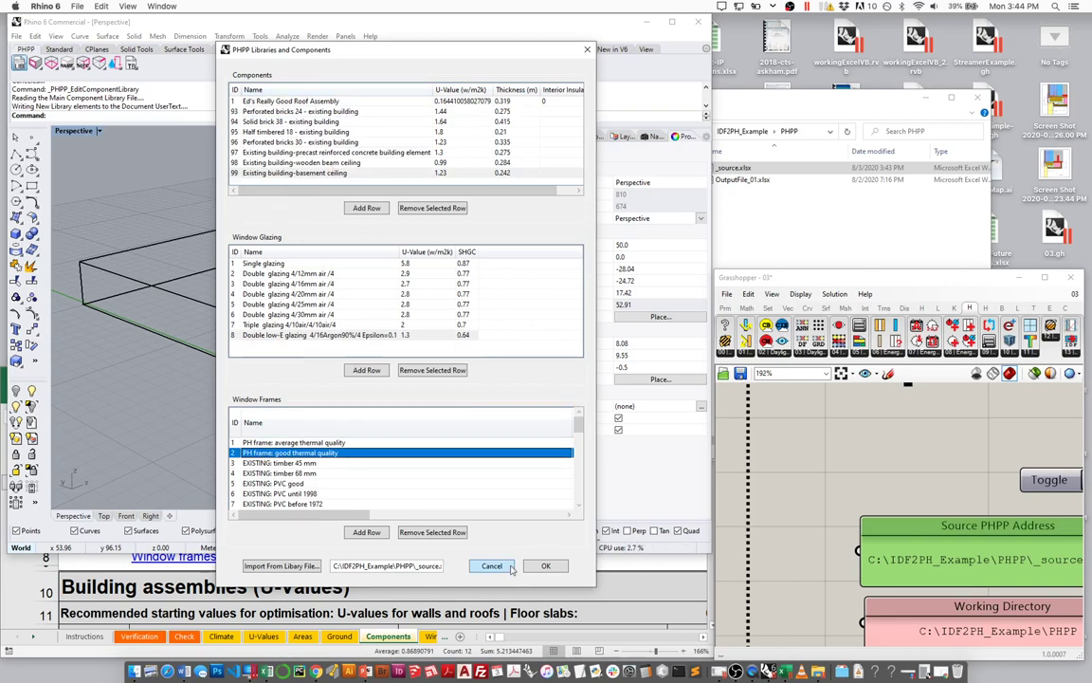
Reopen _source.xlsx in Excel from the PHPP folder.
click(741, 171)
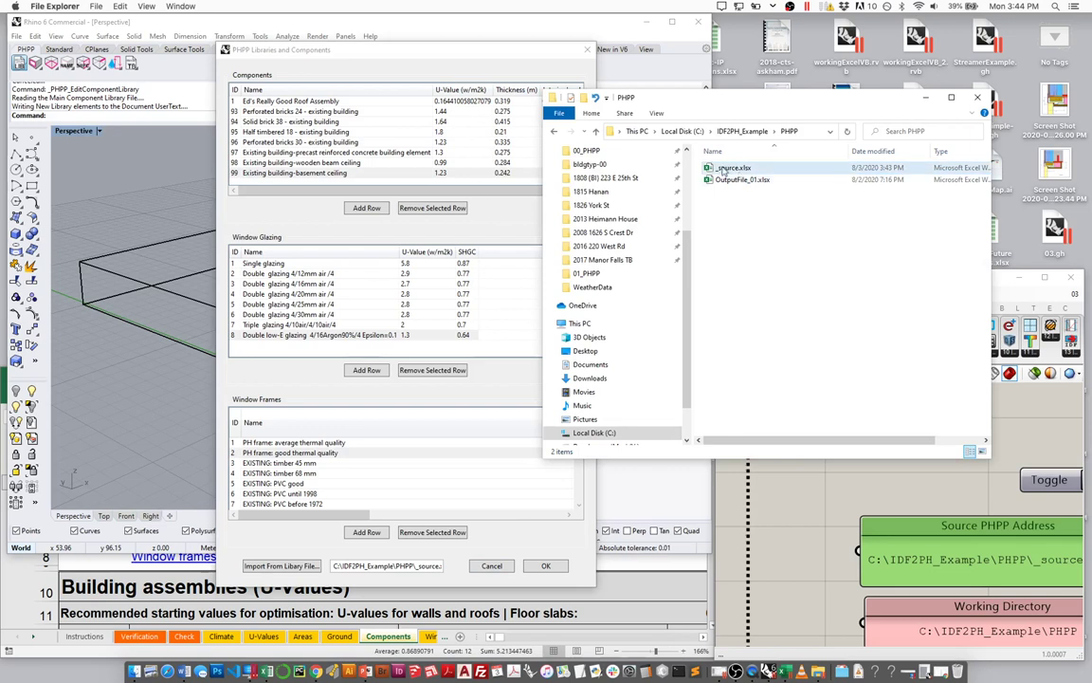
click(725, 169)
double_click(725, 170)
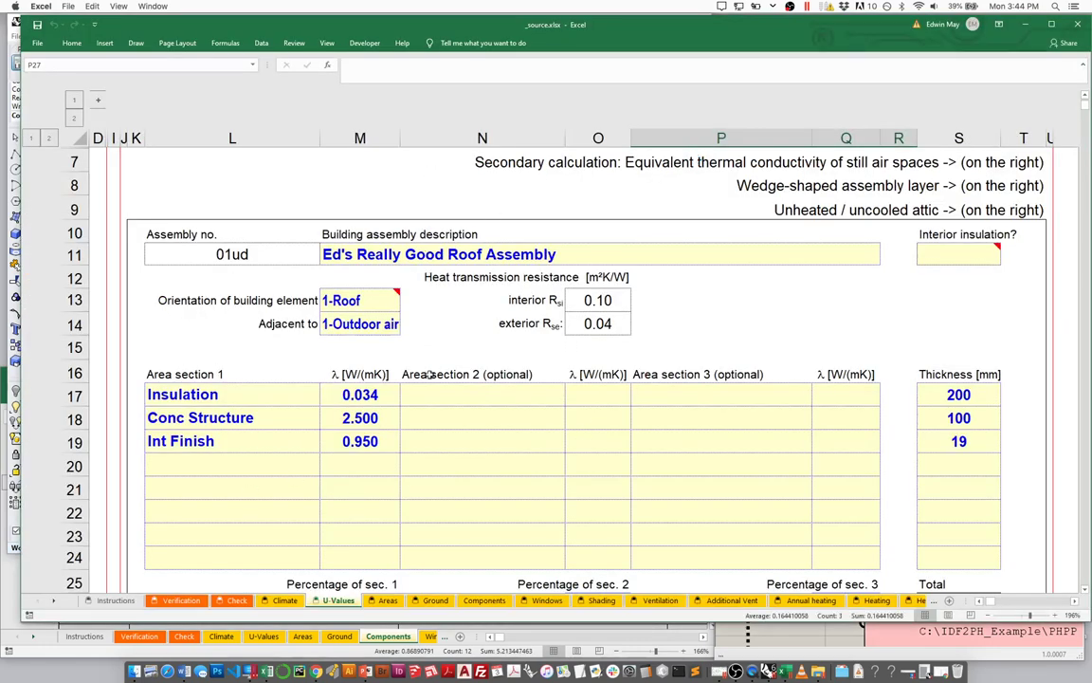
Show the Components sheet with its grouped assembly rows expanded down to entries 93ud–99ud.
click(486, 600)
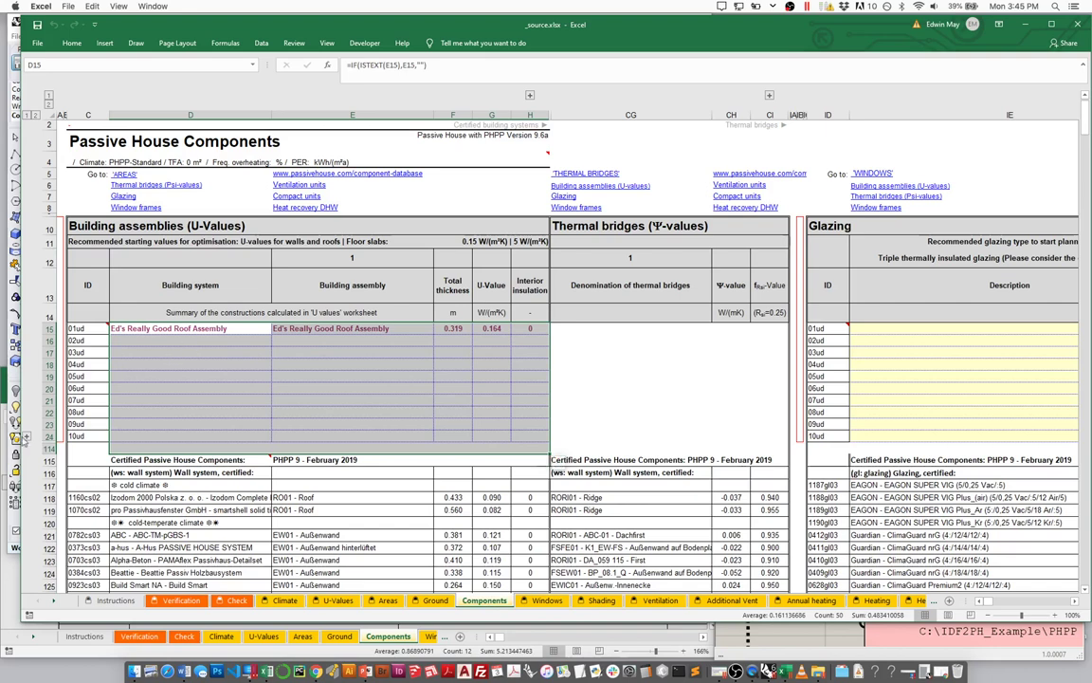
click(26, 439)
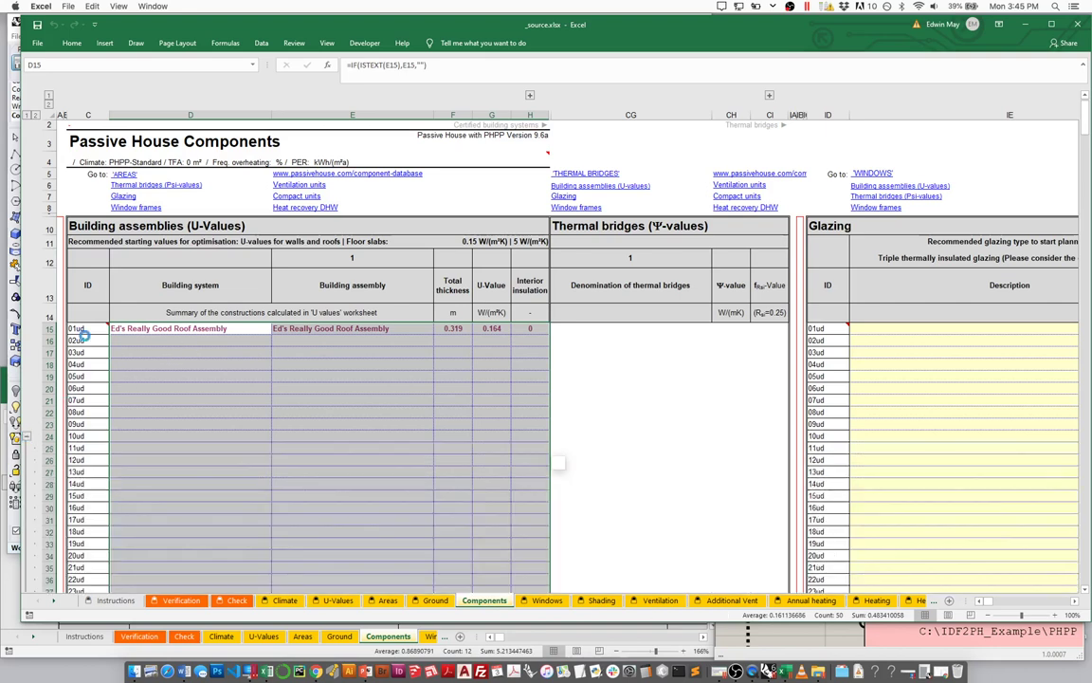
scroll(147, 350, down, 4)
scroll(180, 305, up, 5)
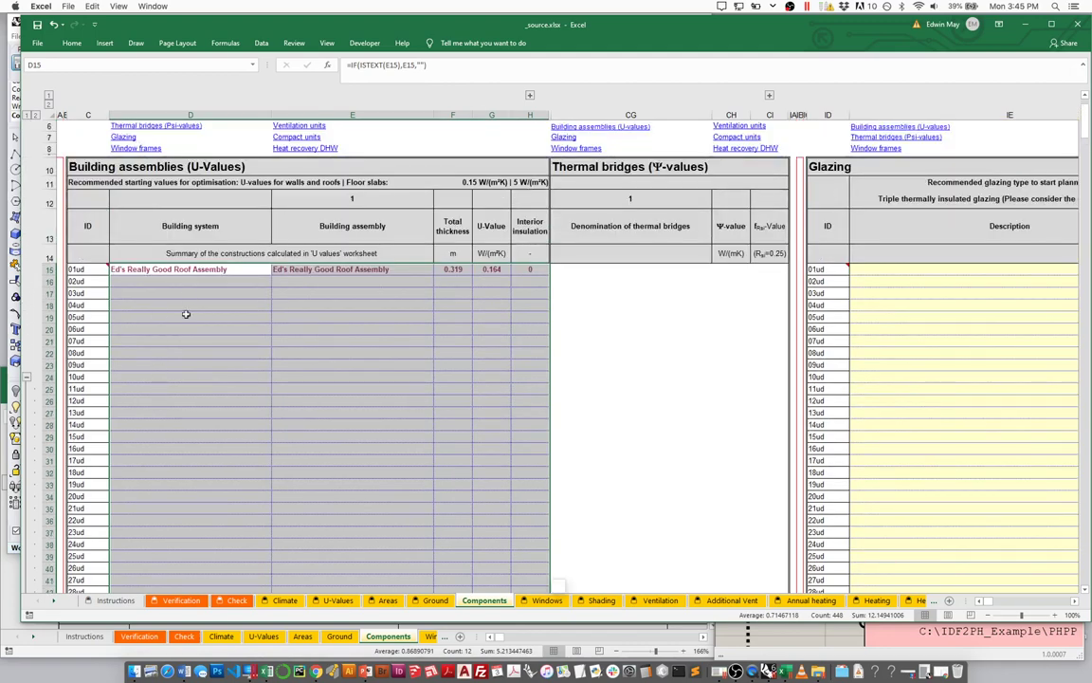
scroll(183, 290, down, 15)
Select the existing-building assemblies in rows 107–113 and the window glazing types list.
scroll(189, 286, down, 13)
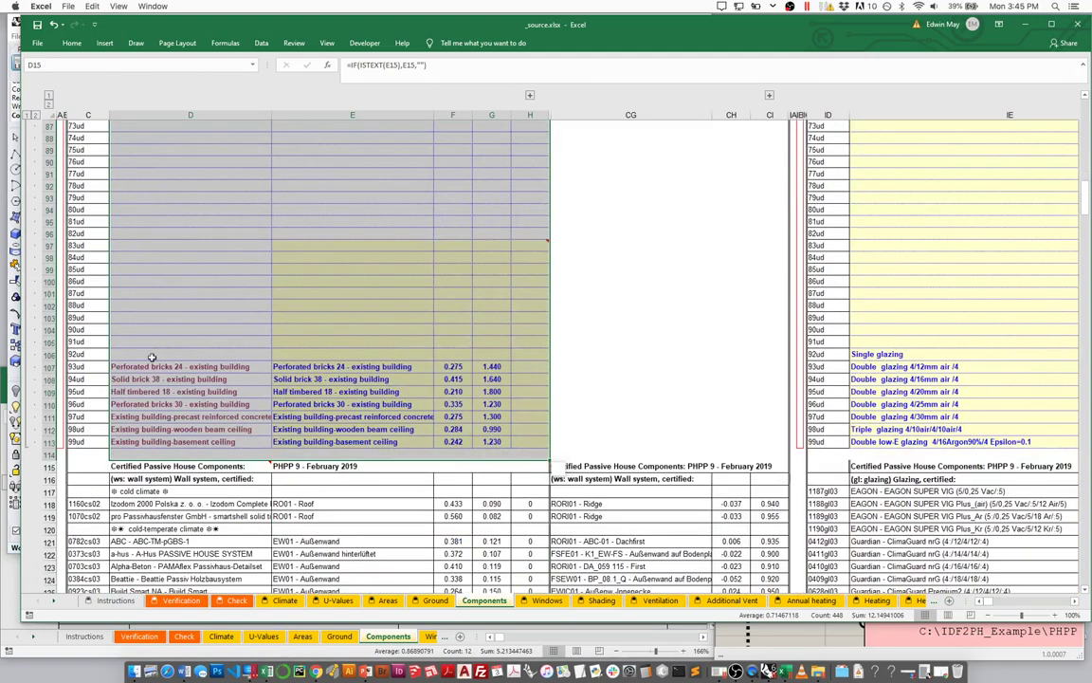
drag(136, 366, 502, 443)
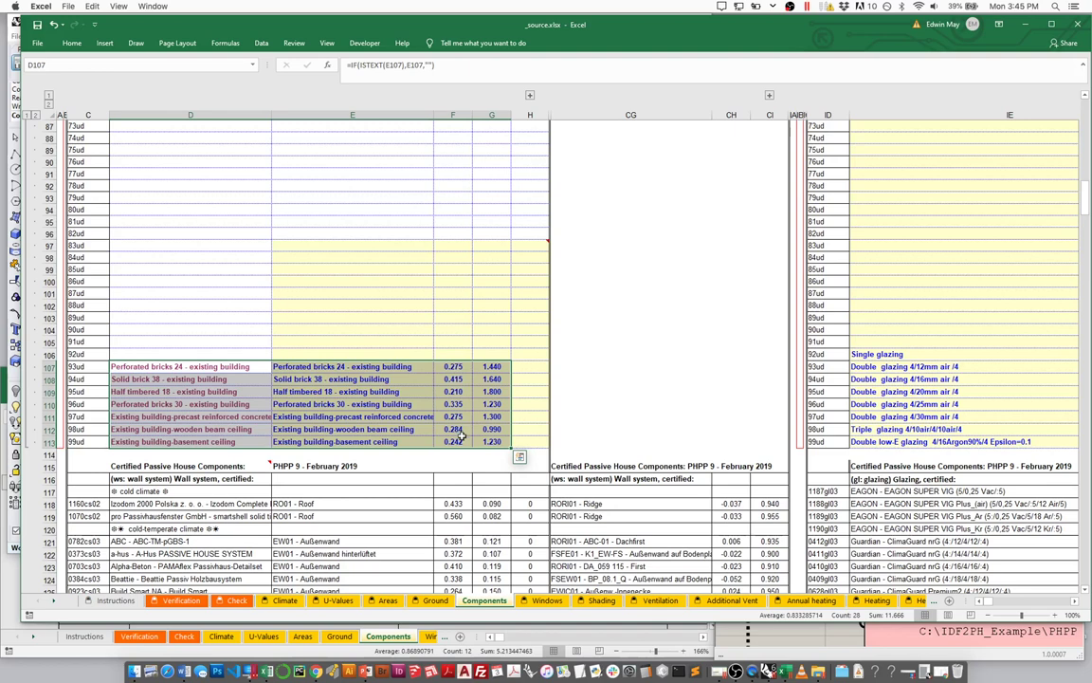
drag(863, 354, 986, 442)
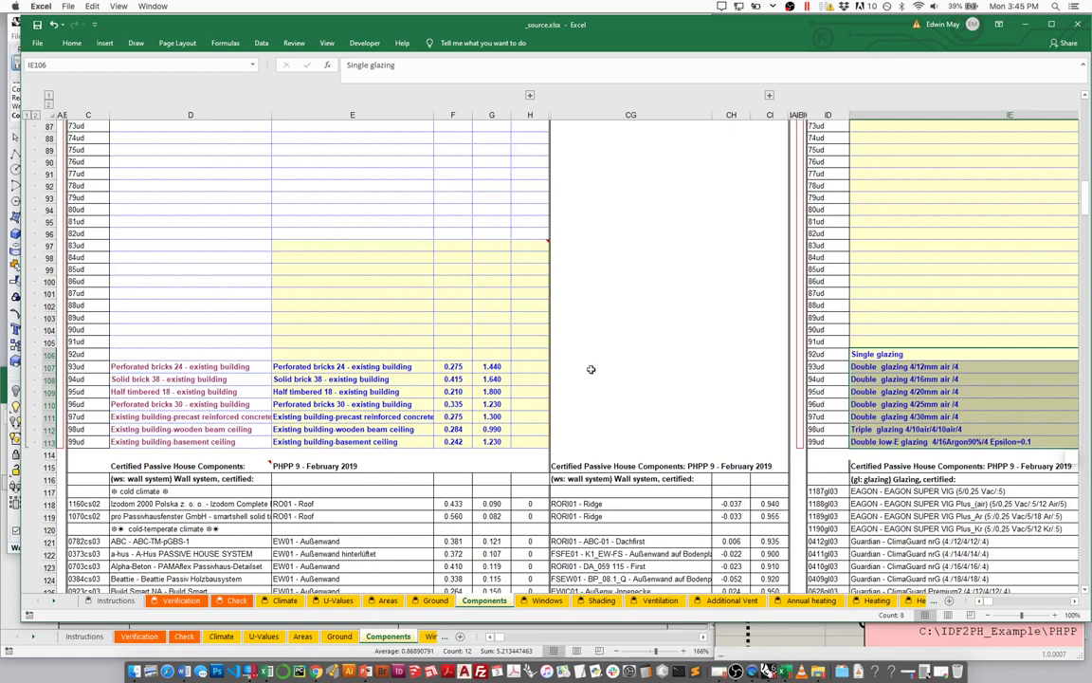
Select the certified wall and roof systems, then the assembly names and values E107:H113.
scroll(591, 364, up, 4)
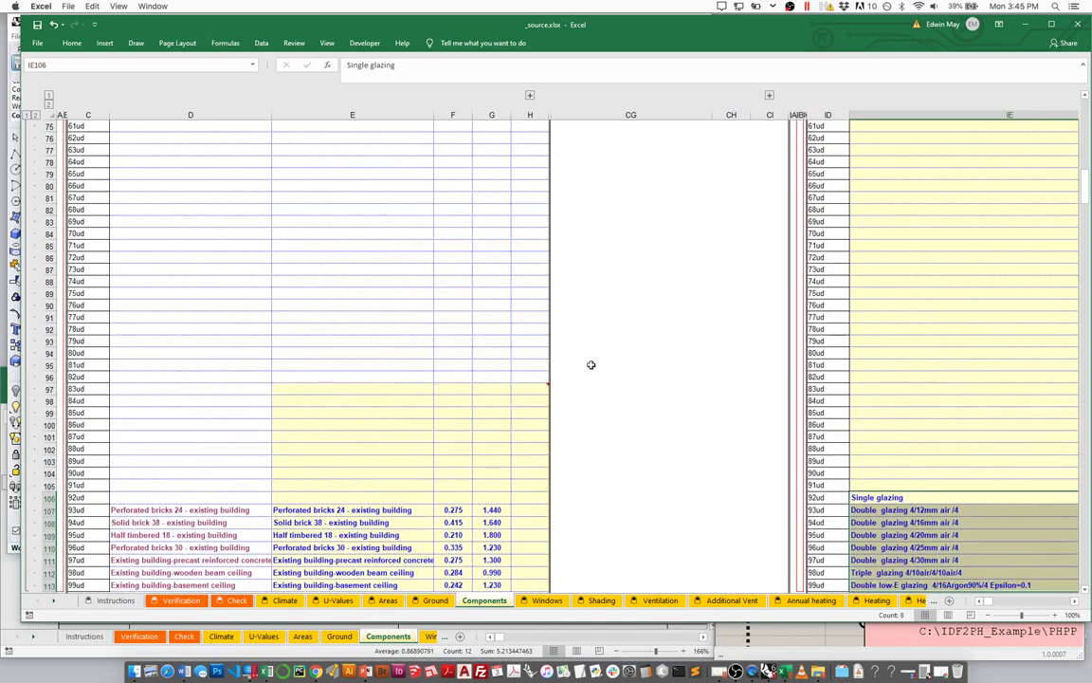
scroll(591, 365, down, 7)
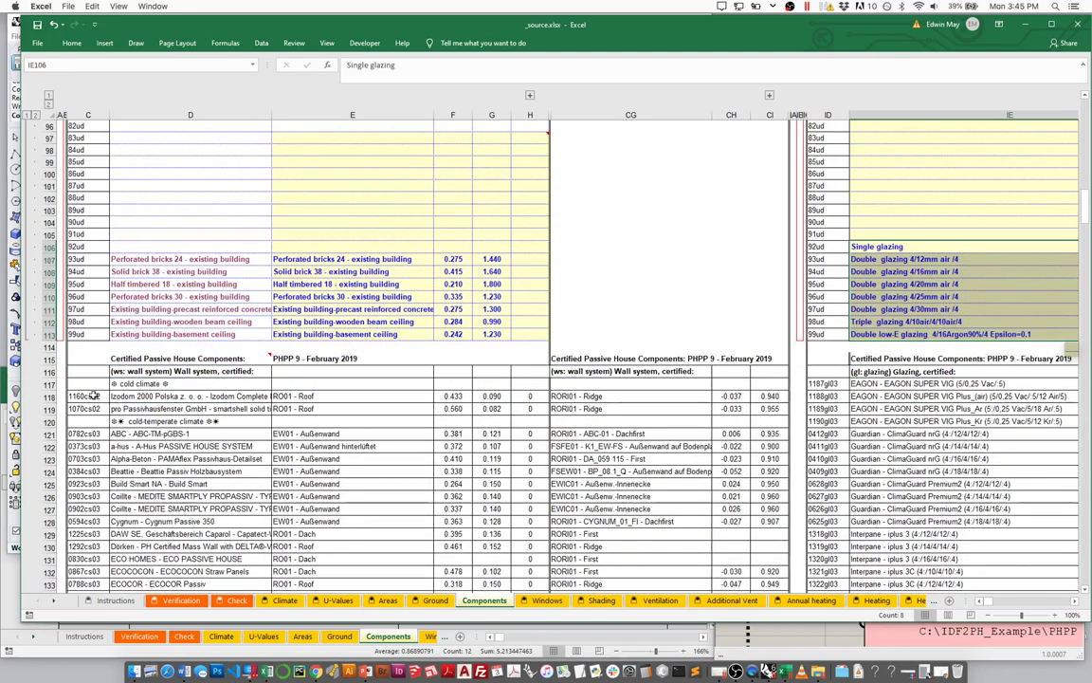
drag(114, 396, 503, 581)
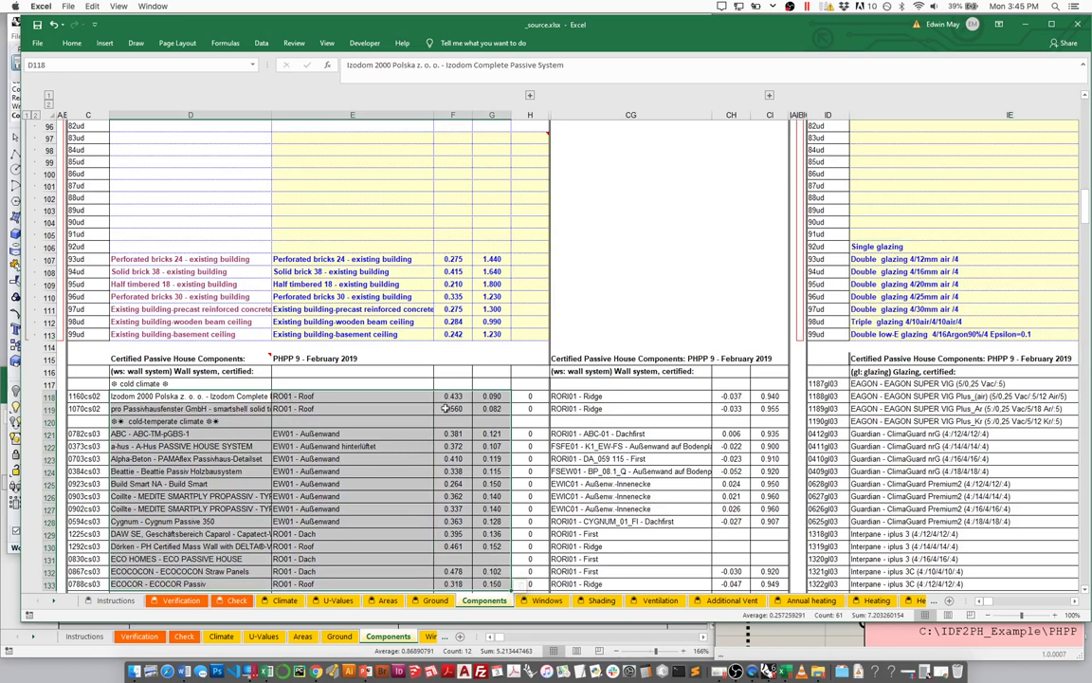
scroll(180, 441, up, 2)
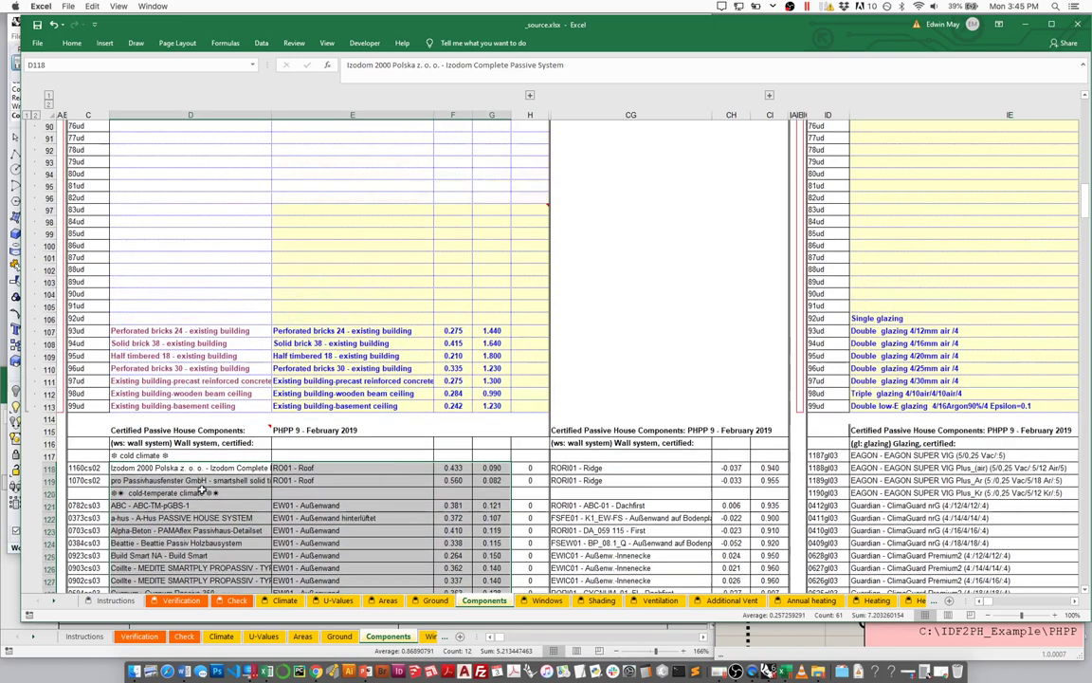
click(48, 406)
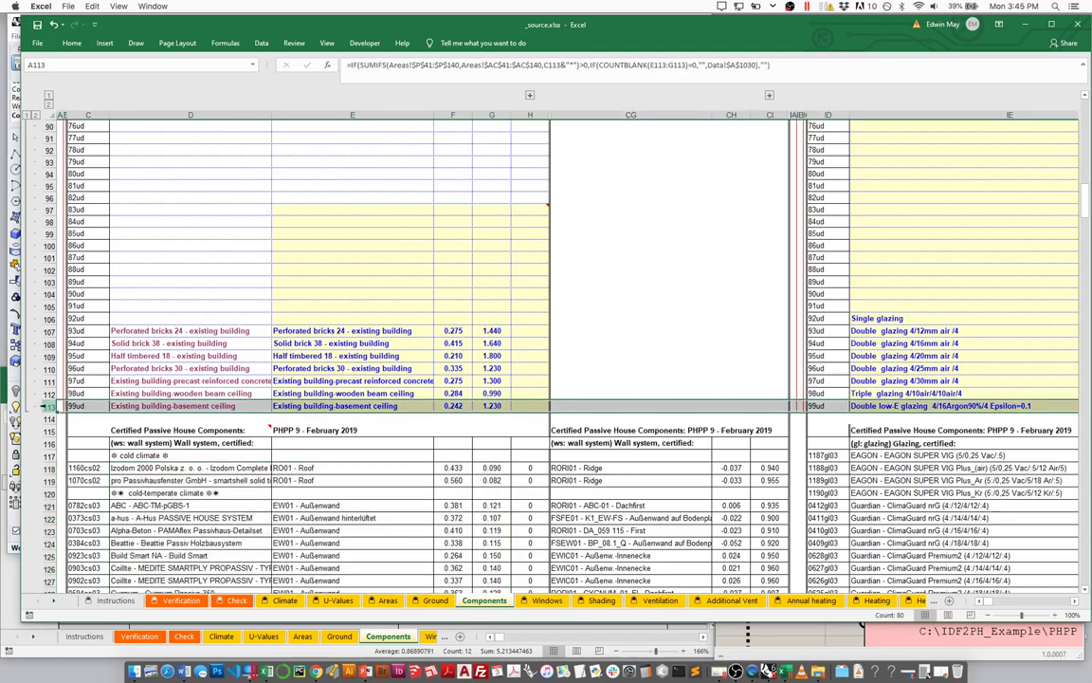
click(522, 406)
drag(522, 405, 277, 334)
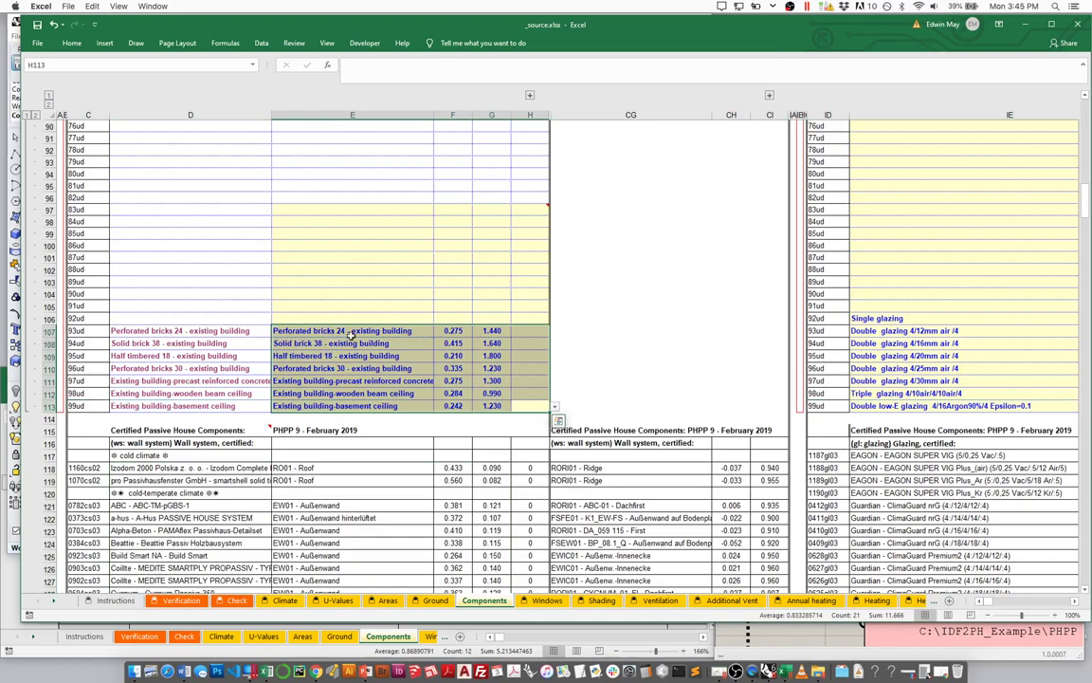
Un-maximize Excel to compare with Rhino's PHPP library, then maximize Excel again.
key(super+Down)
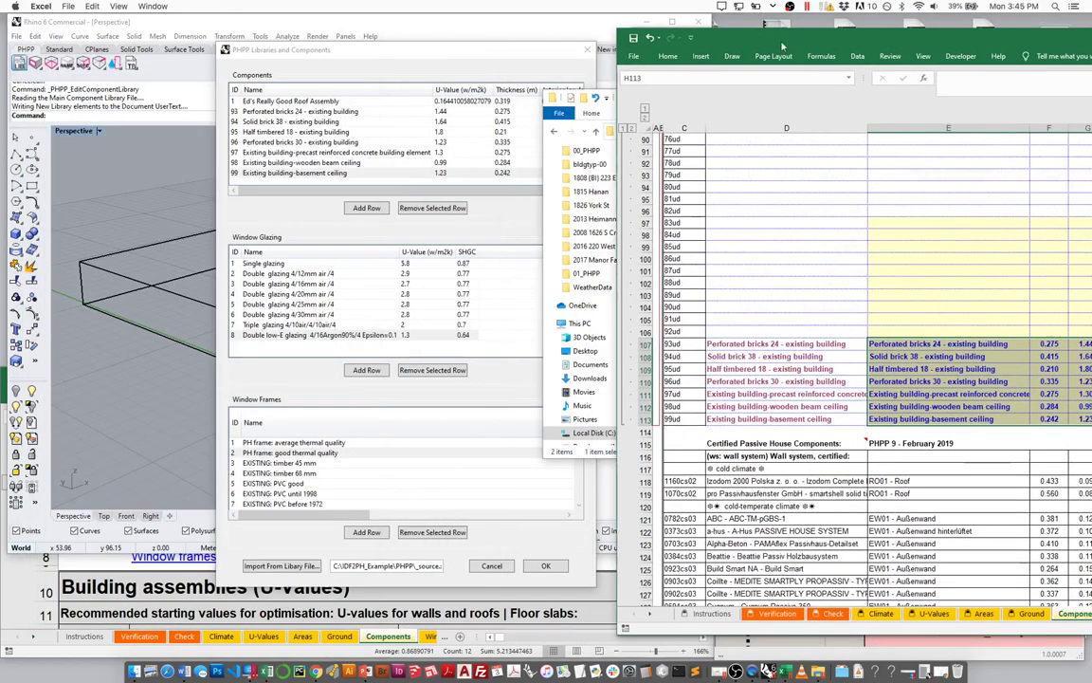
click(300, 57)
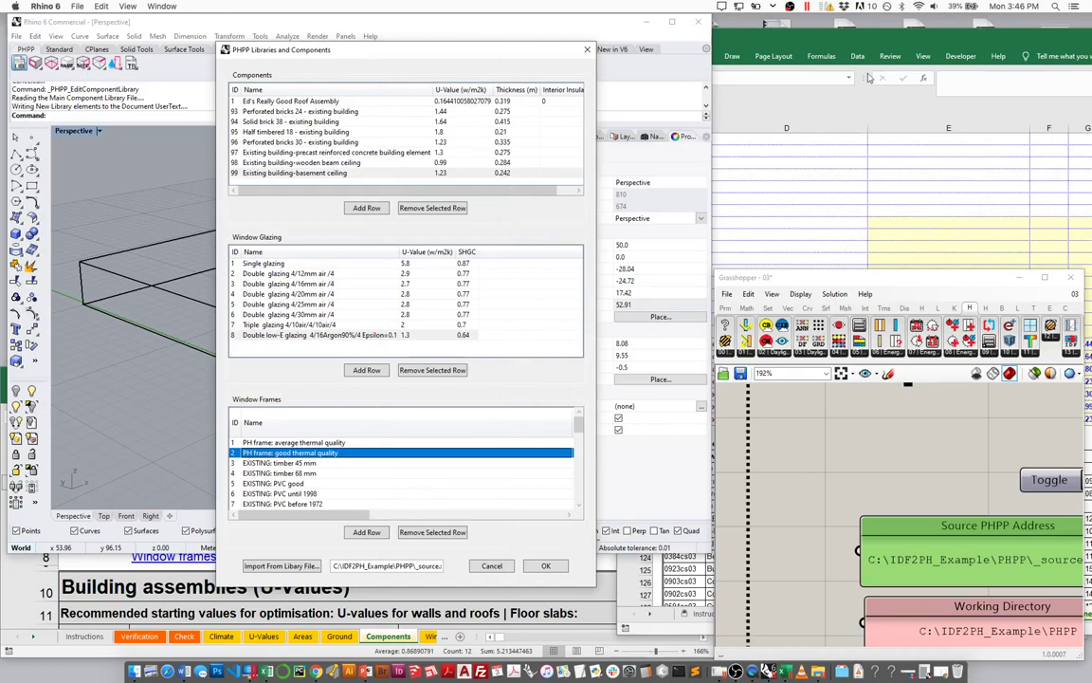
double_click(839, 40)
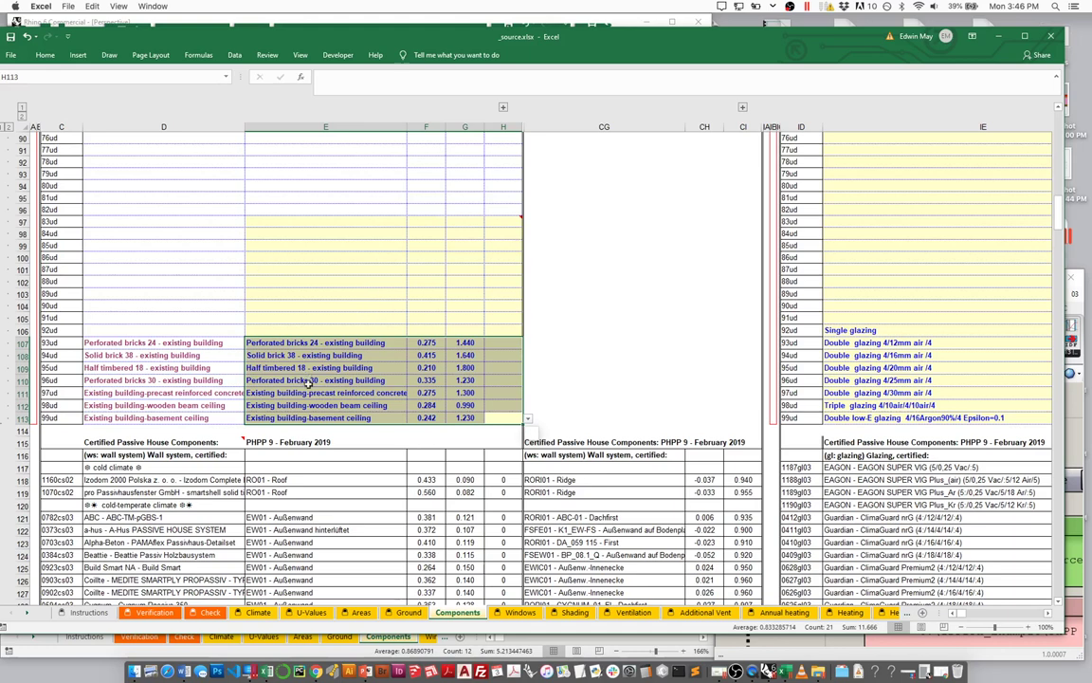
Select the 01ud roof assembly row, then close _source.xlsx and answer the save prompt.
scroll(308, 382, up, 20)
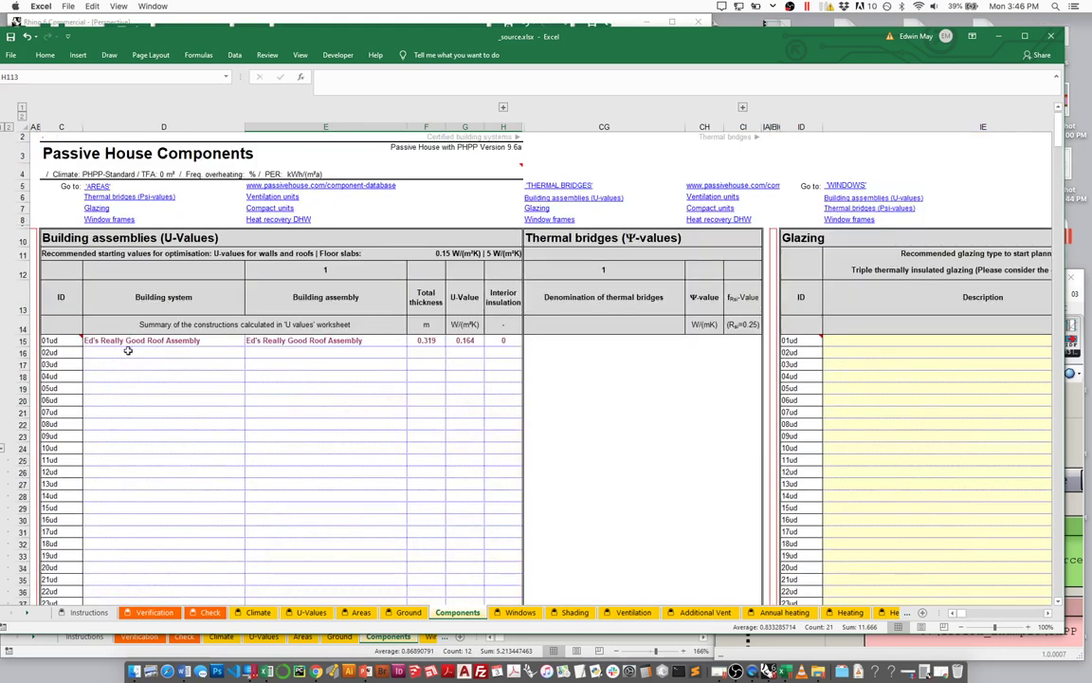
drag(133, 342, 492, 349)
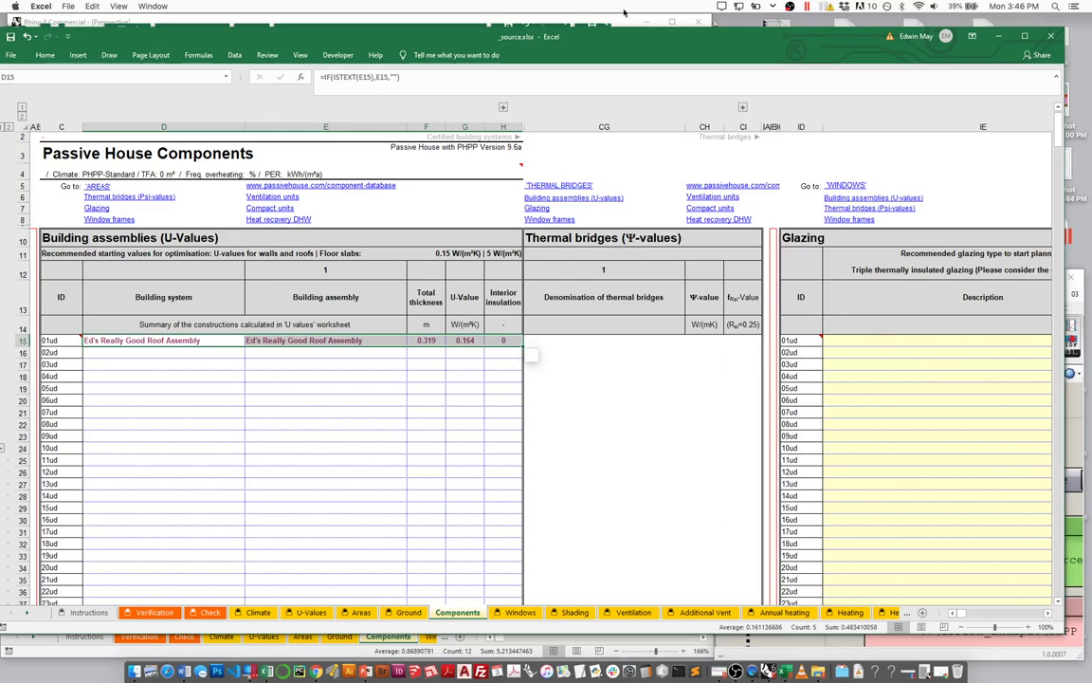
drag(596, 45, 542, 21)
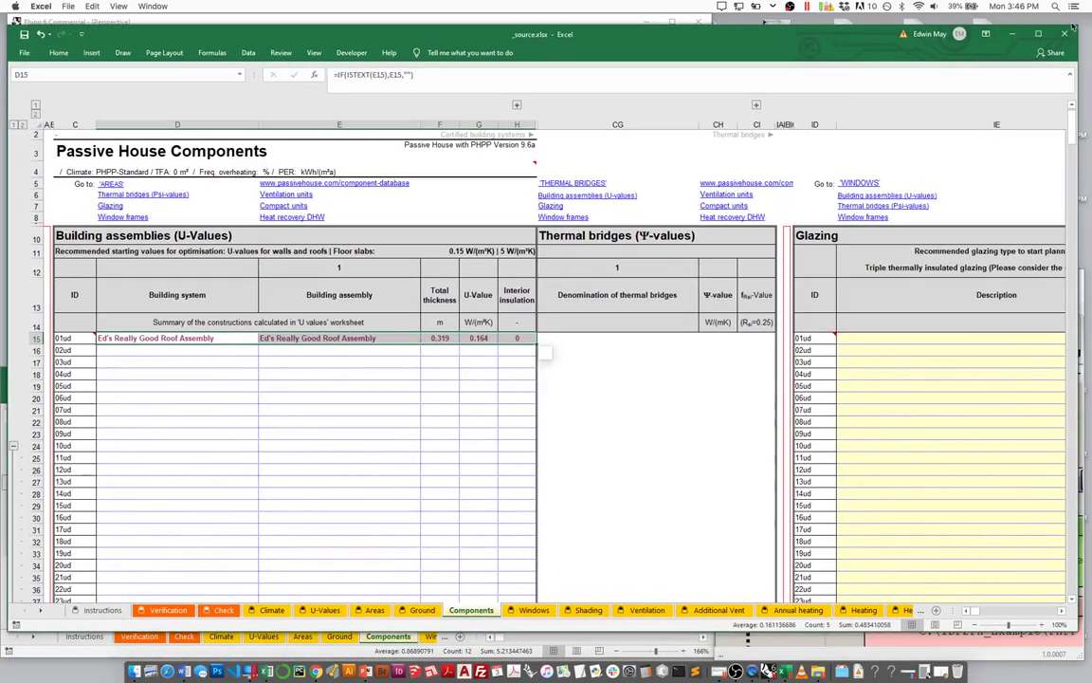
click(1065, 34)
click(495, 356)
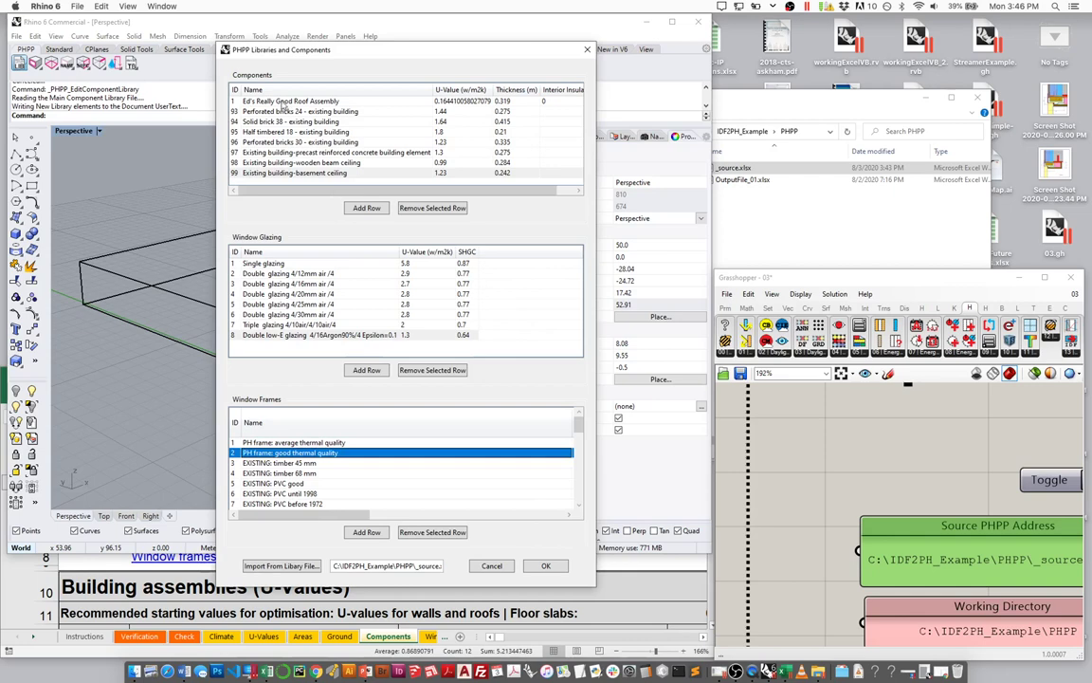
Attempt to remove the basement ceiling row, dismiss the script error, and accept the library with OK.
click(277, 174)
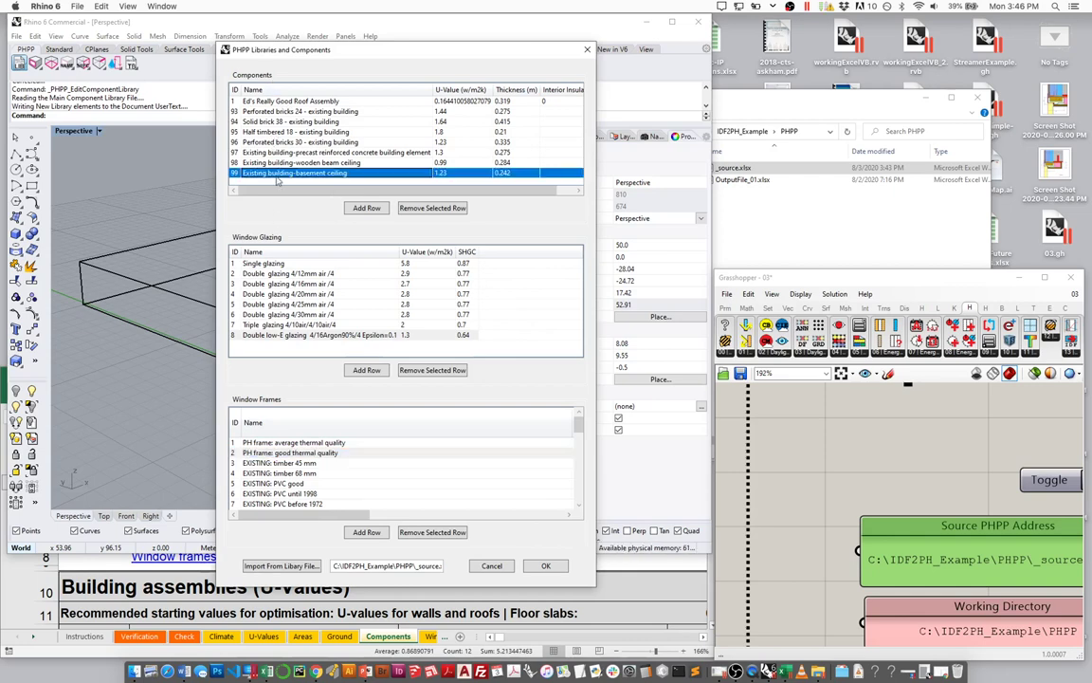
click(432, 208)
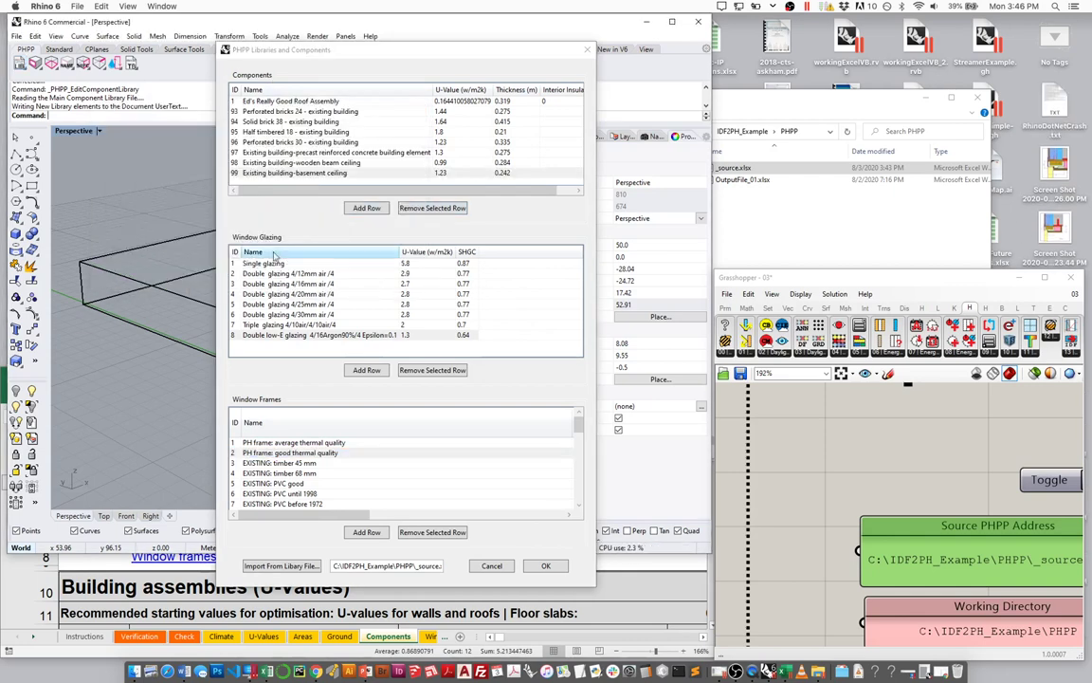
click(258, 279)
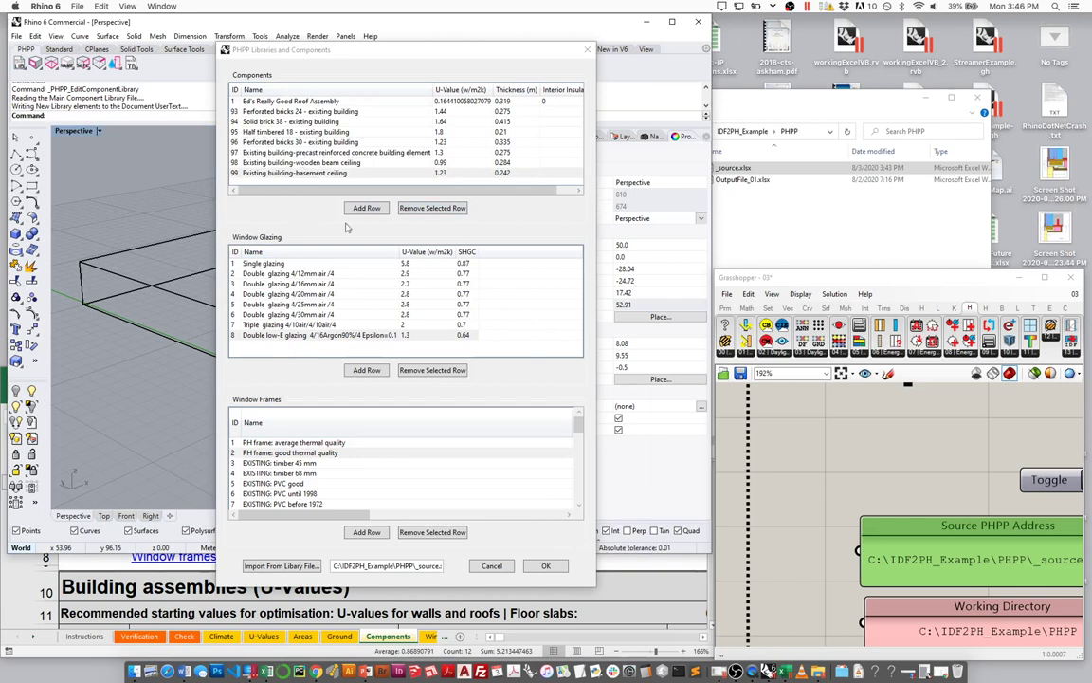
click(304, 173)
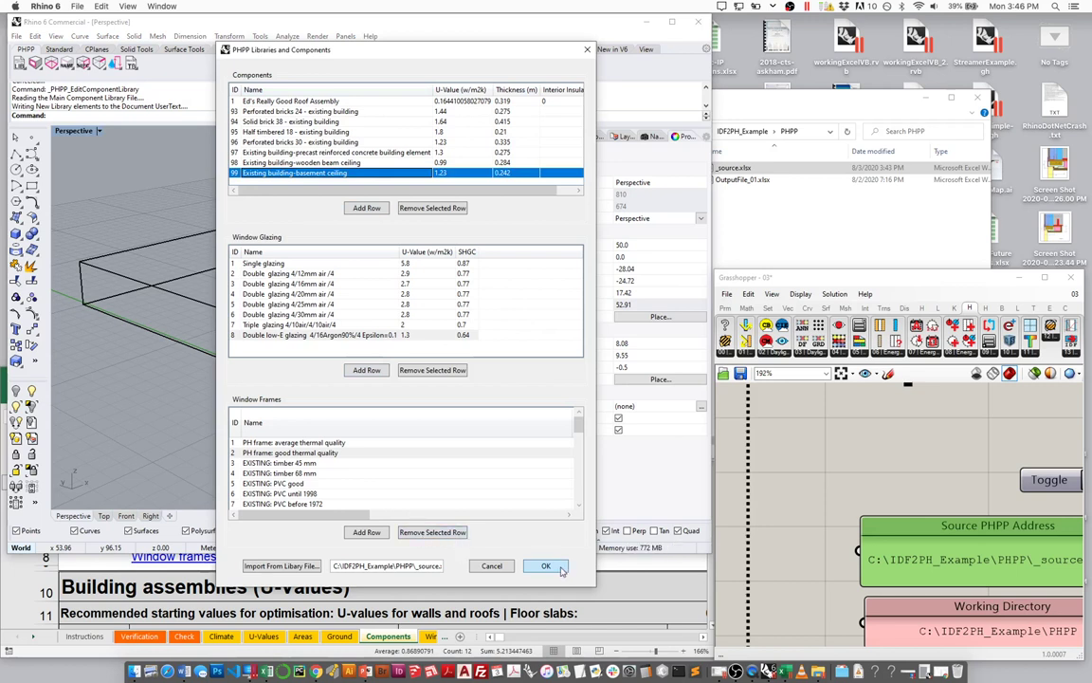
click(560, 568)
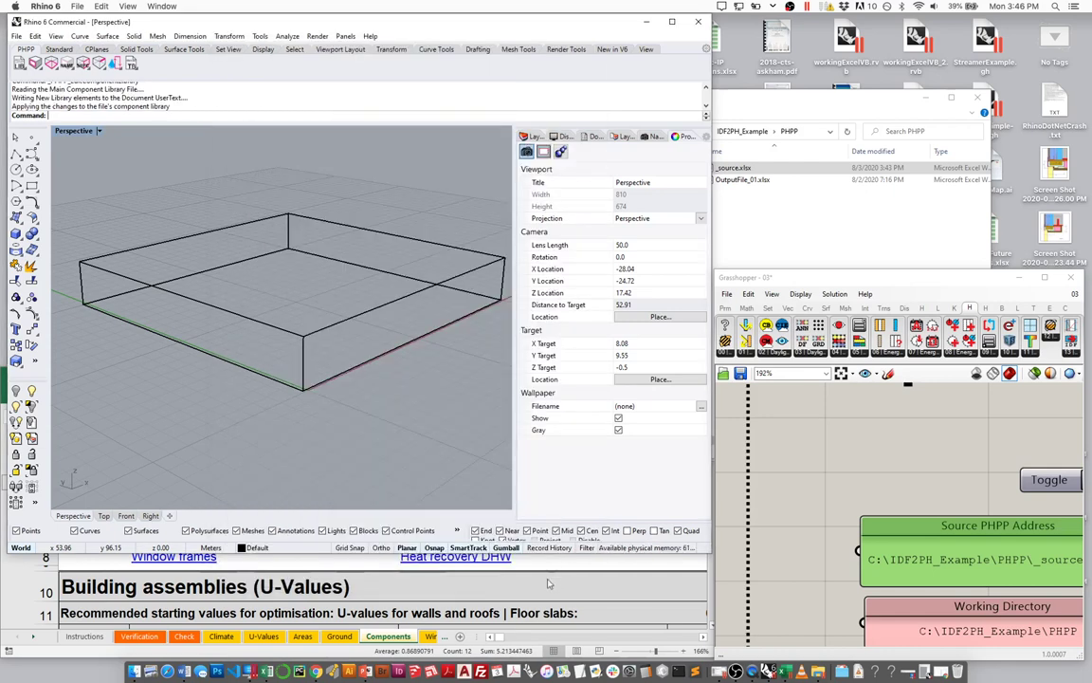
right_drag(217, 320, 227, 342)
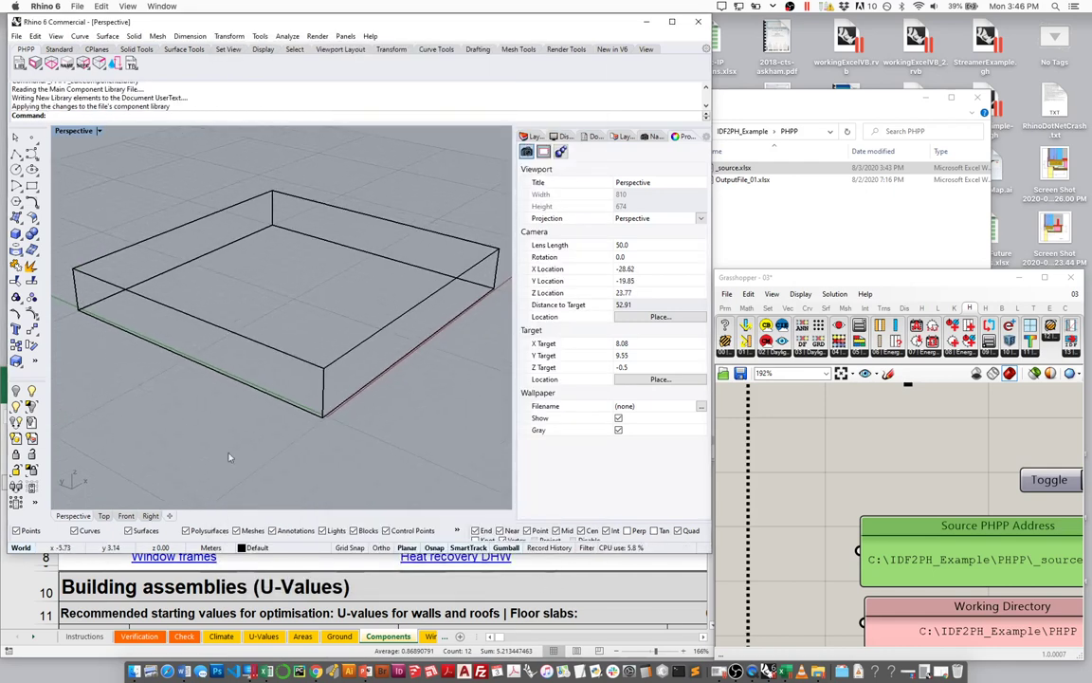
Assign Ed's Really Good Roof Assembly to the box's top Roof surface via PHPP Set Surface Params.
click(197, 224)
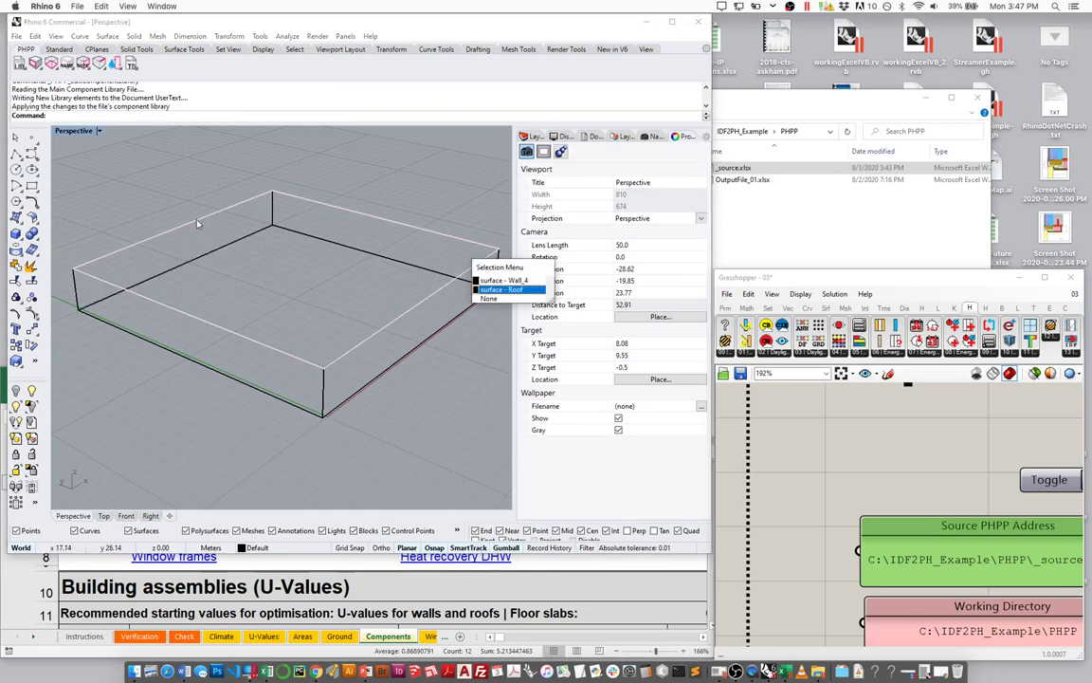
key(Down)
key(Return)
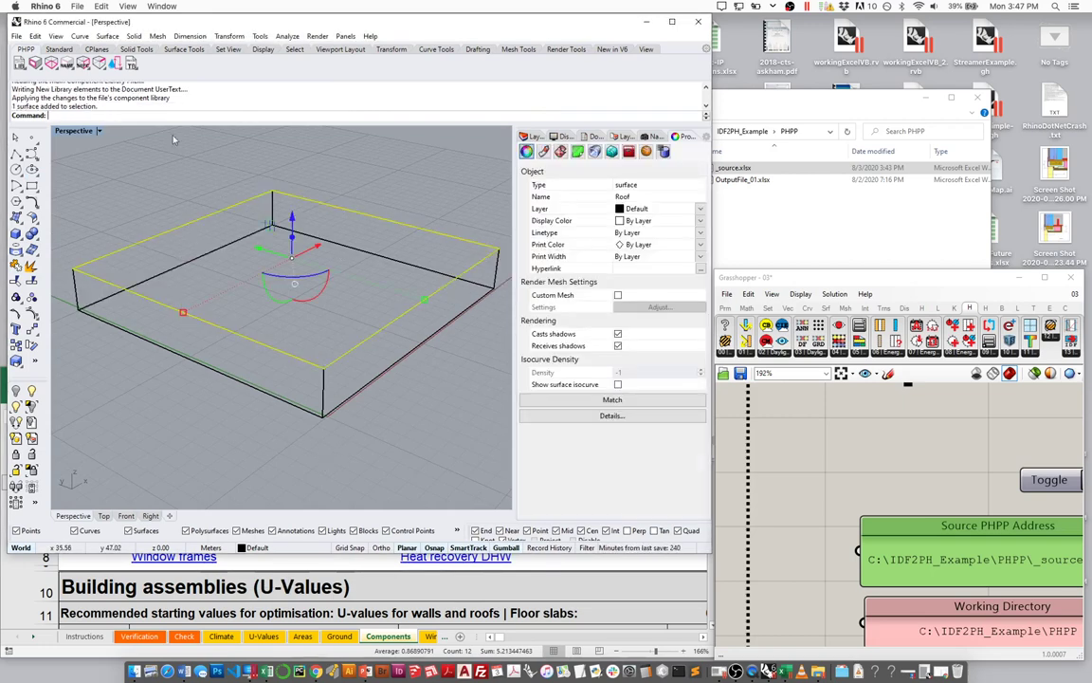
click(85, 64)
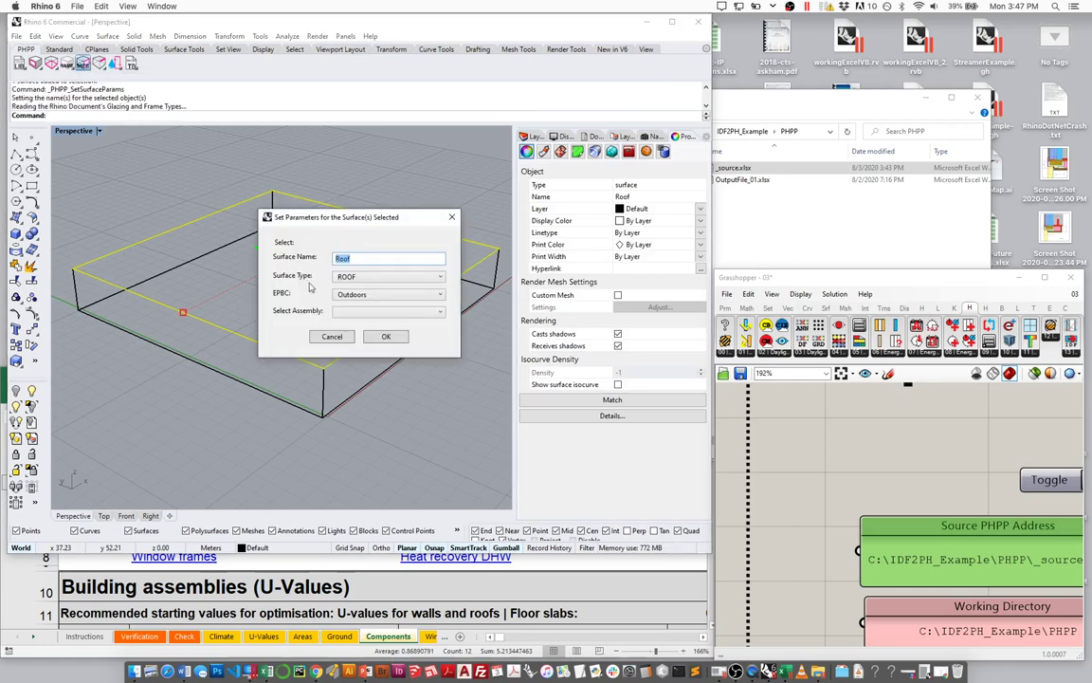
click(344, 314)
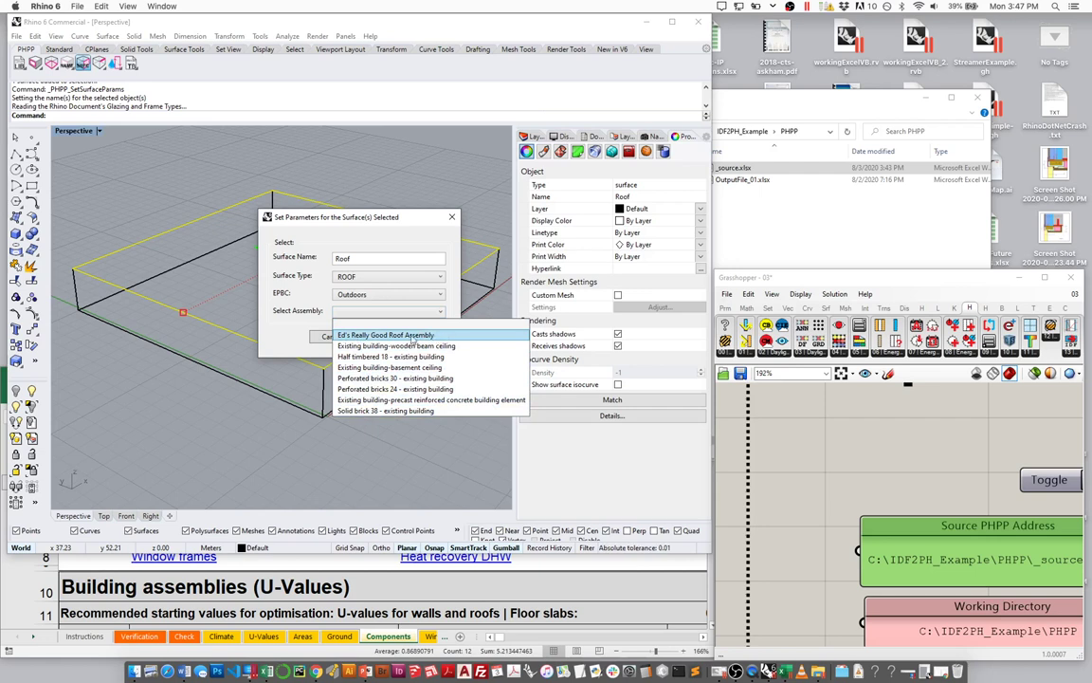
click(366, 337)
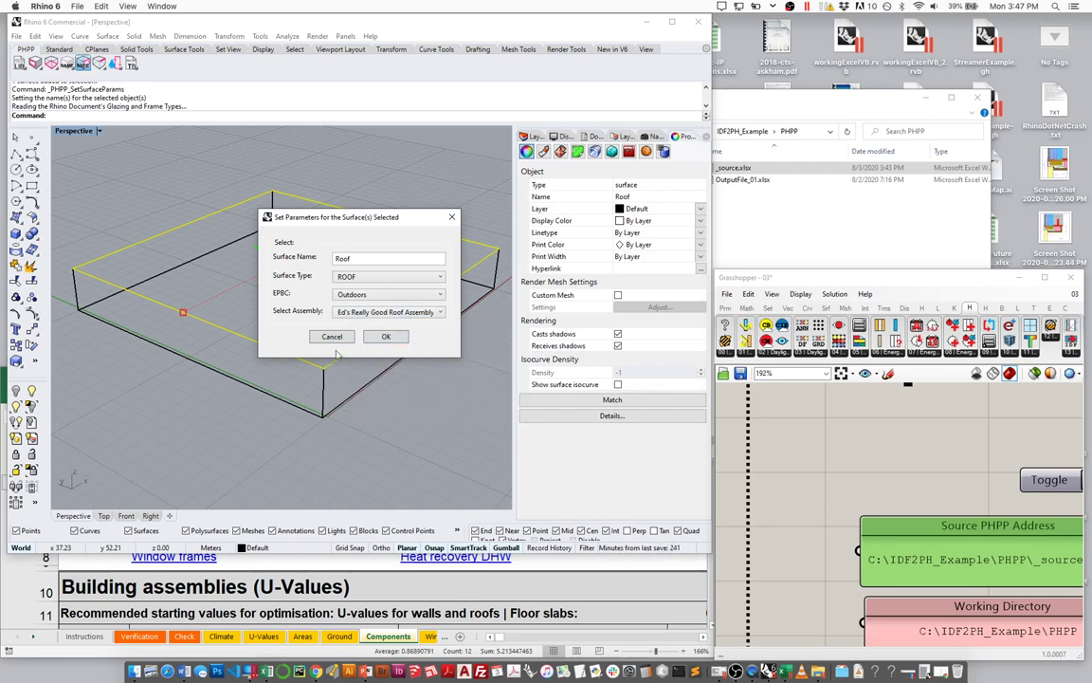
click(386, 338)
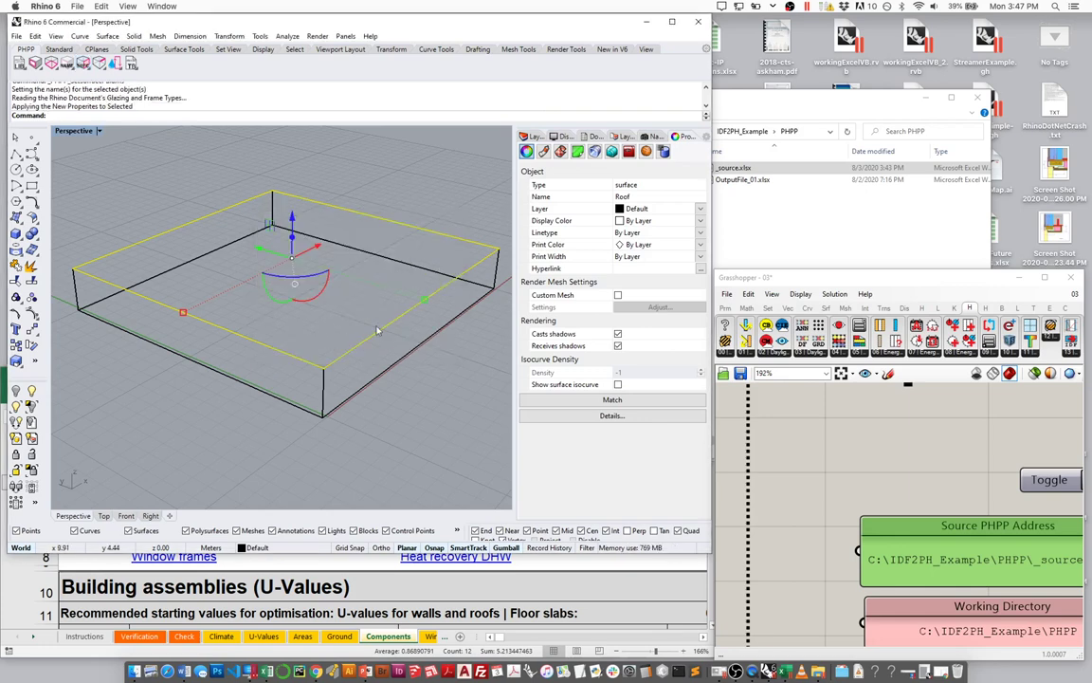
scroll(366, 350, down, 3)
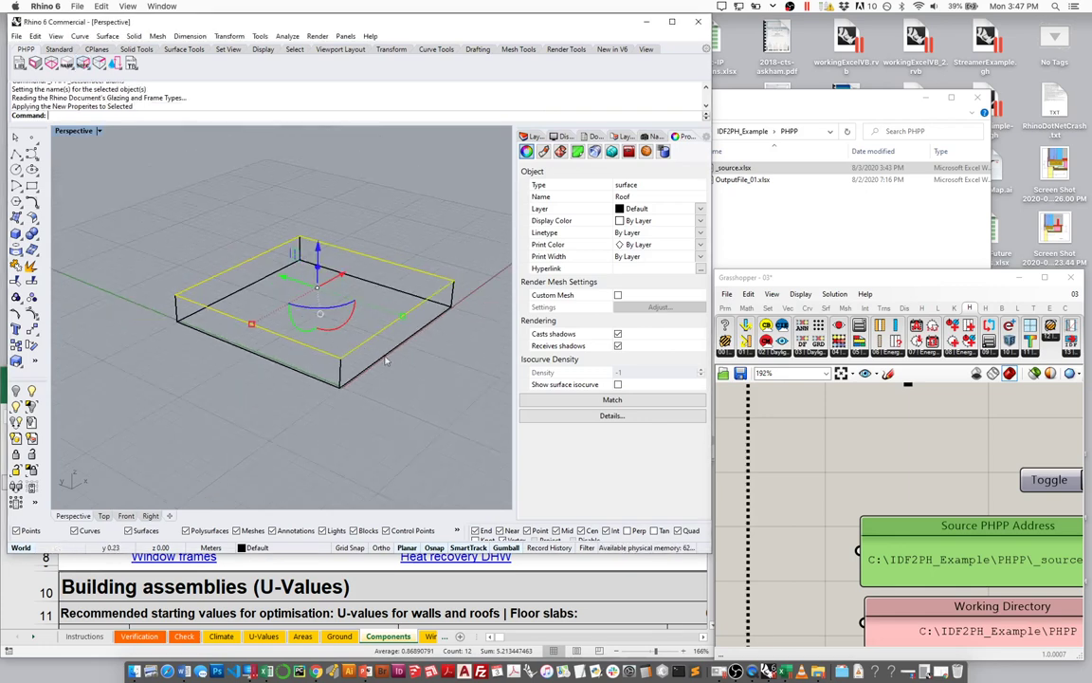
Add a panel showing the srfcEPConstructions_ output, sized to display all six rows.
click(725, 270)
drag(717, 271, 348, 127)
scroll(804, 403, down, 5)
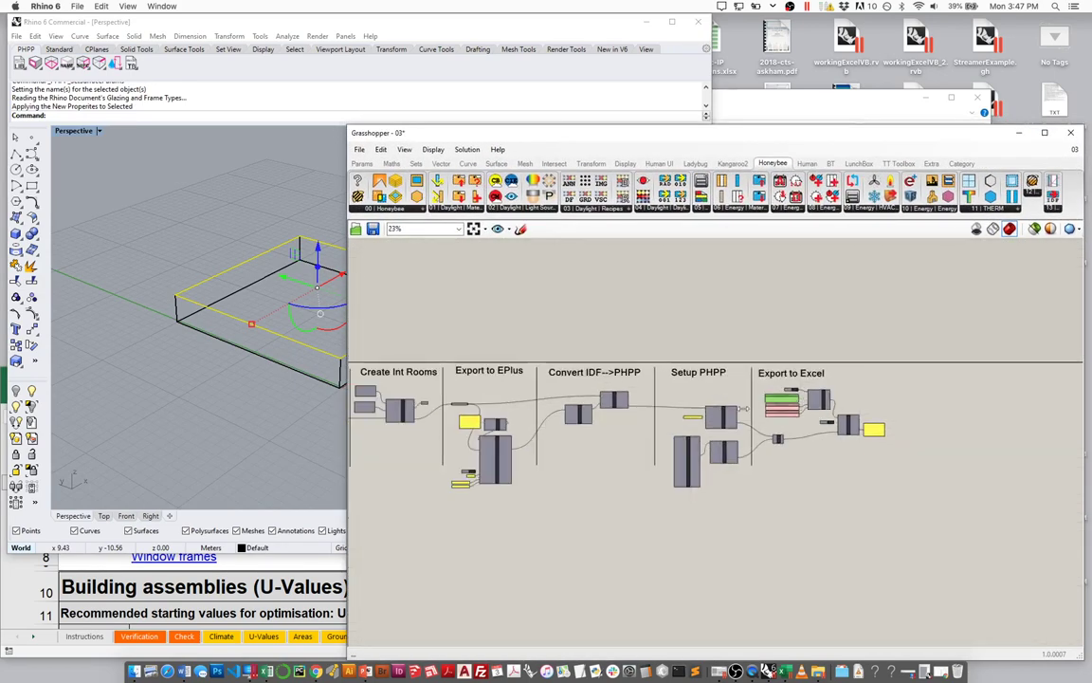
scroll(804, 403, left, 6)
scroll(605, 429, up, 5)
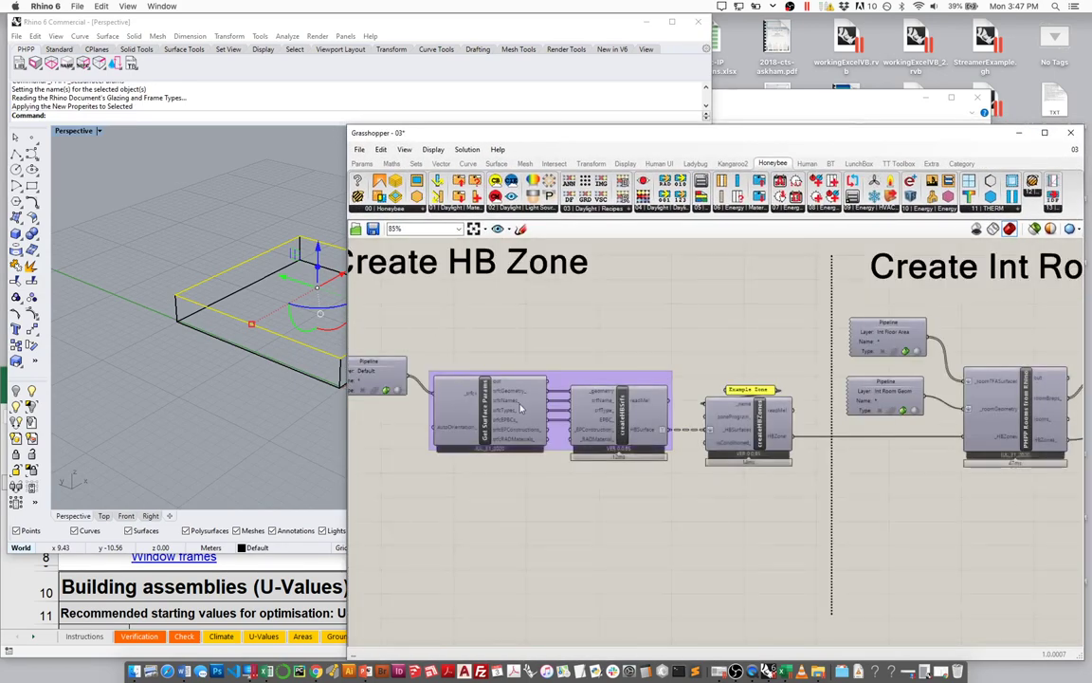
scroll(522, 369, left, 4)
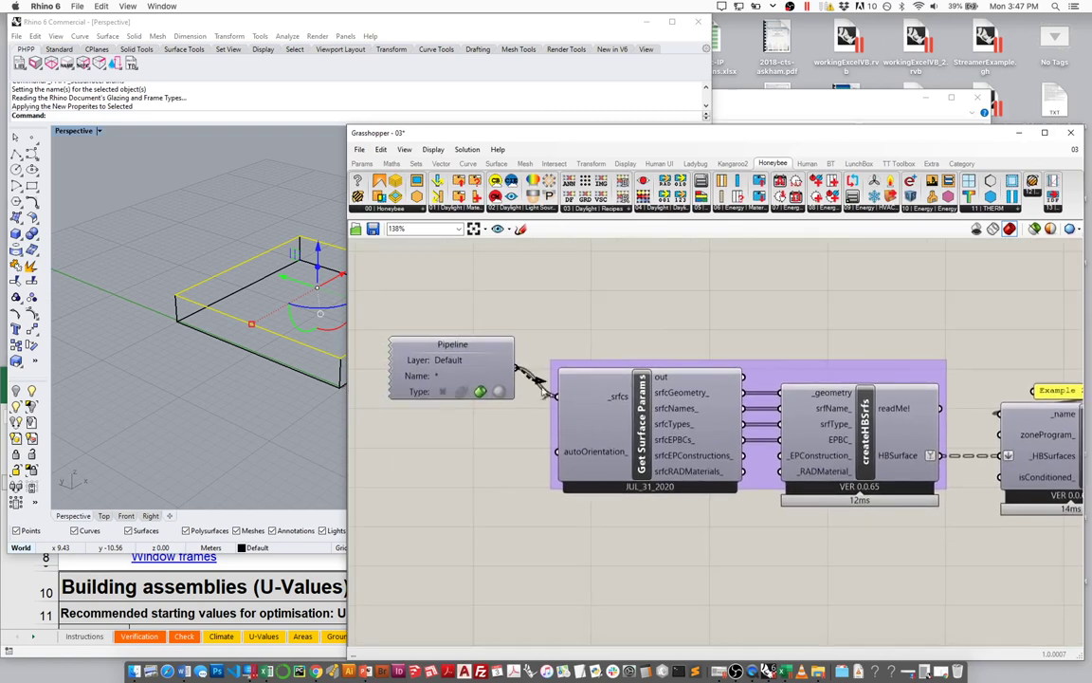
scroll(641, 392, right, 3)
scroll(641, 391, down, 3)
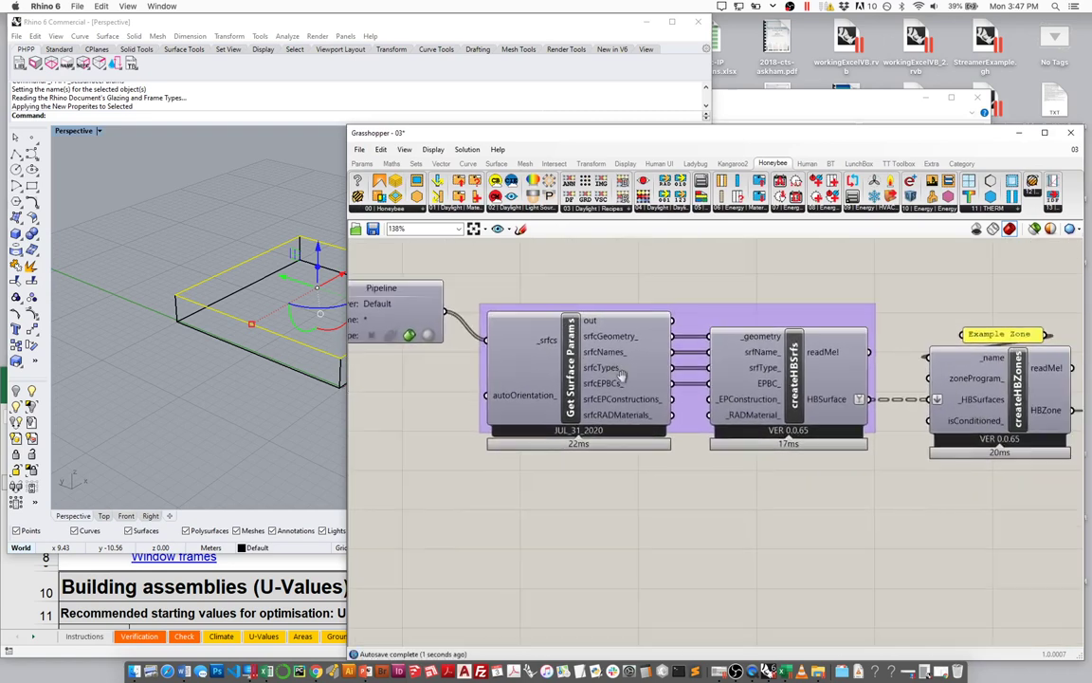
double_click(684, 493)
text(panel)
key(Return)
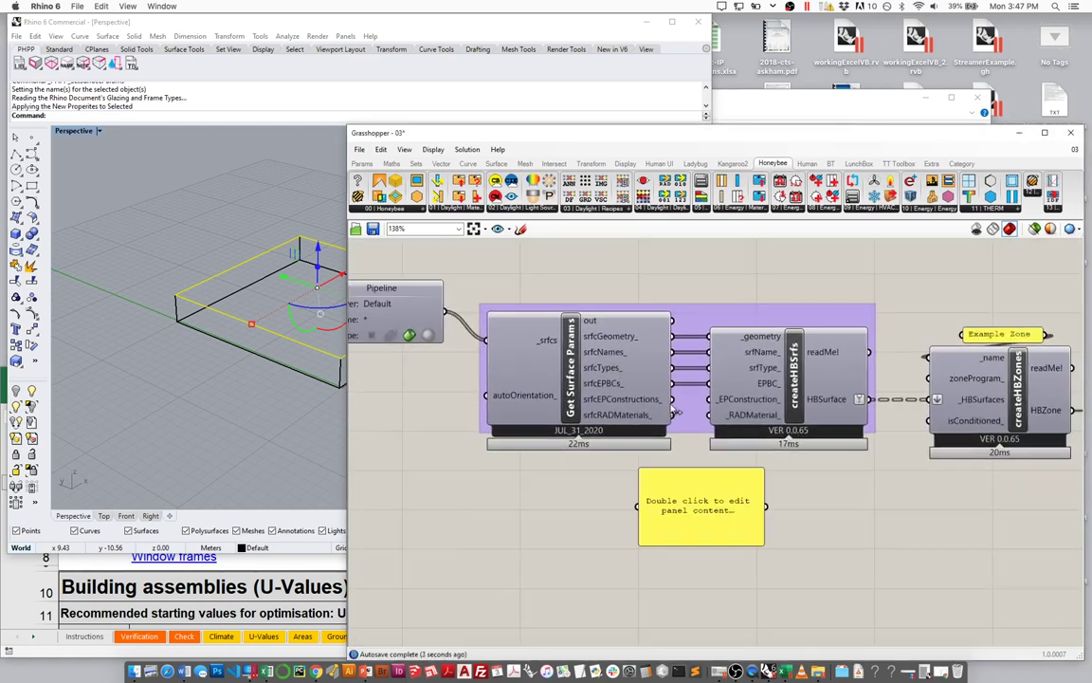
drag(672, 399, 636, 505)
drag(705, 518, 738, 517)
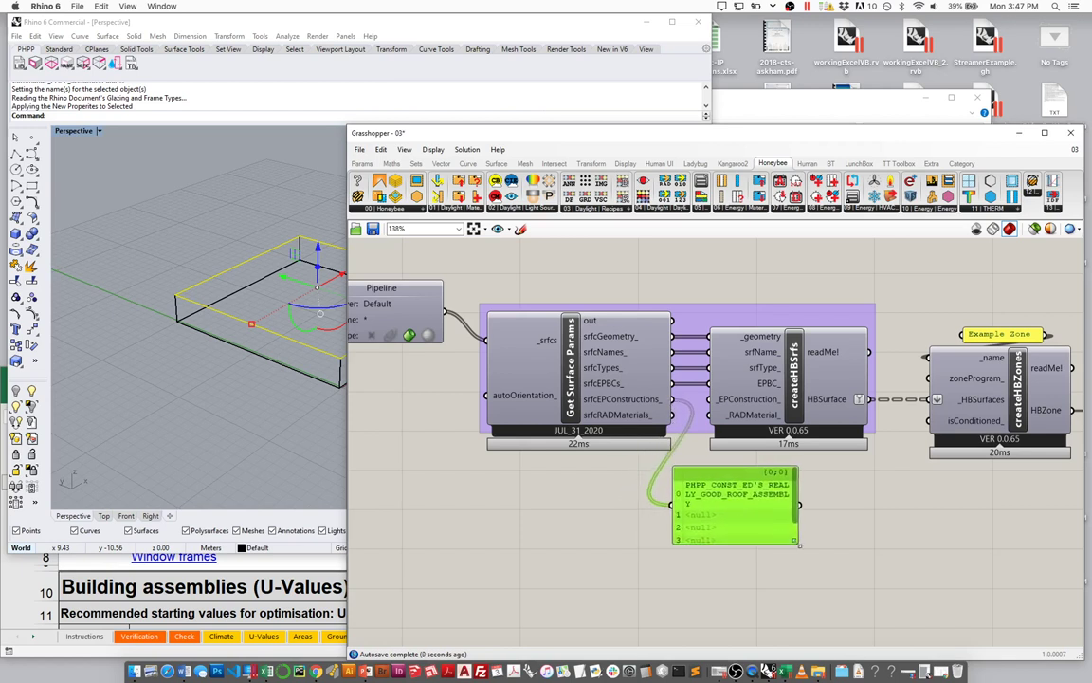
drag(797, 543, 995, 627)
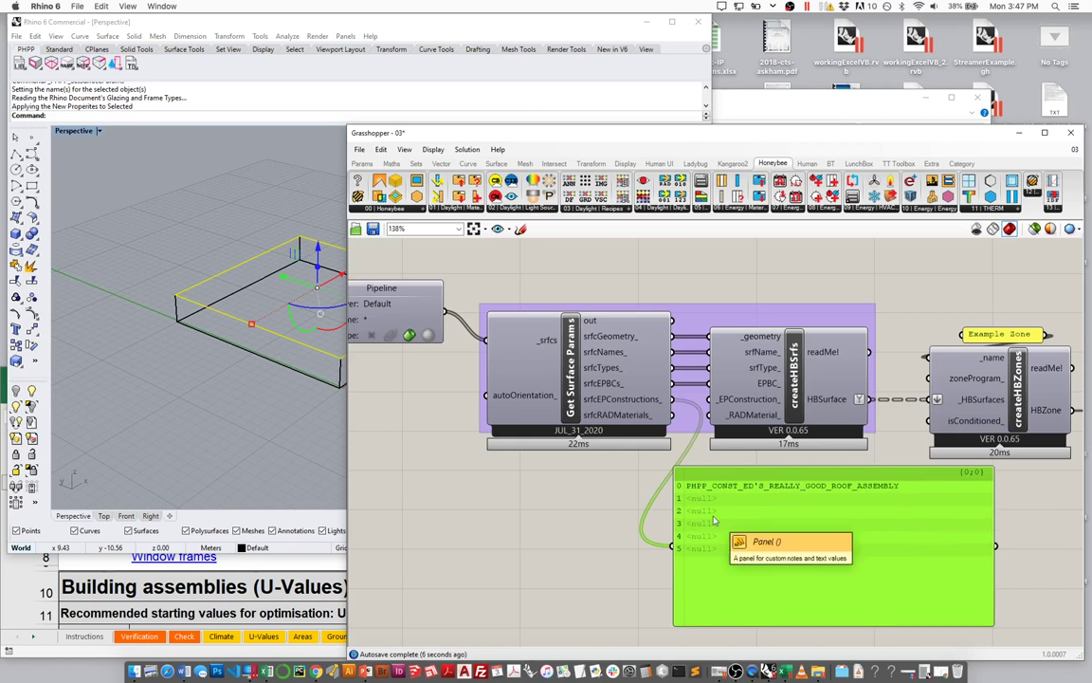
Add a second panel showing srfcNames_ beside the constructions panel.
double_click(523, 531)
text(panel)
key(Return)
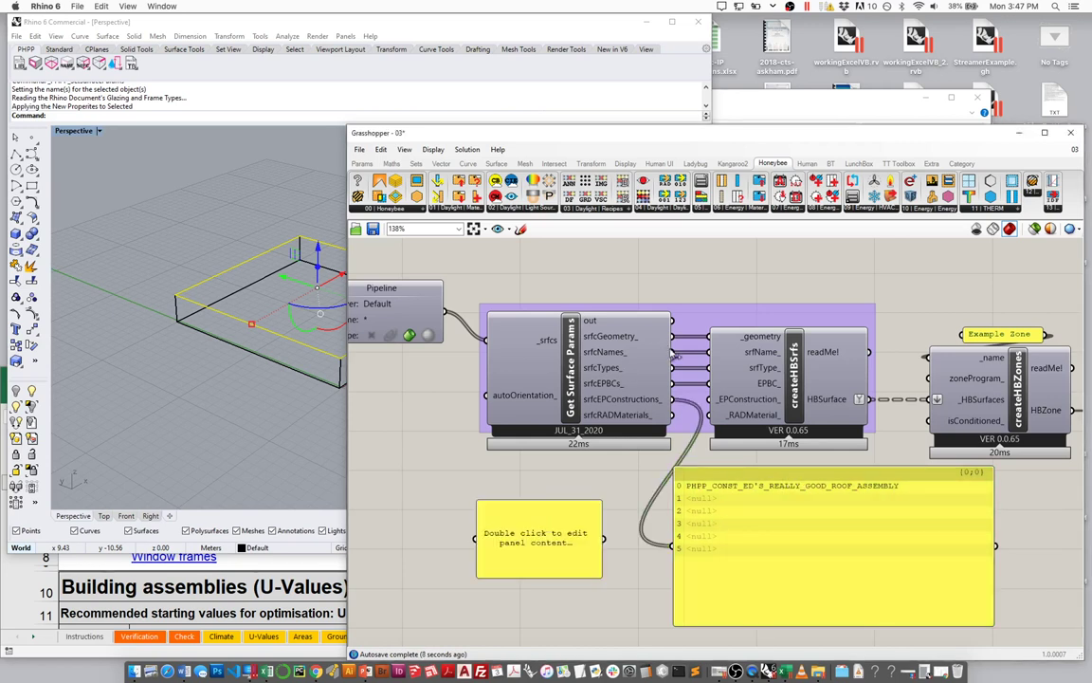
drag(617, 353, 474, 538)
drag(514, 544, 600, 602)
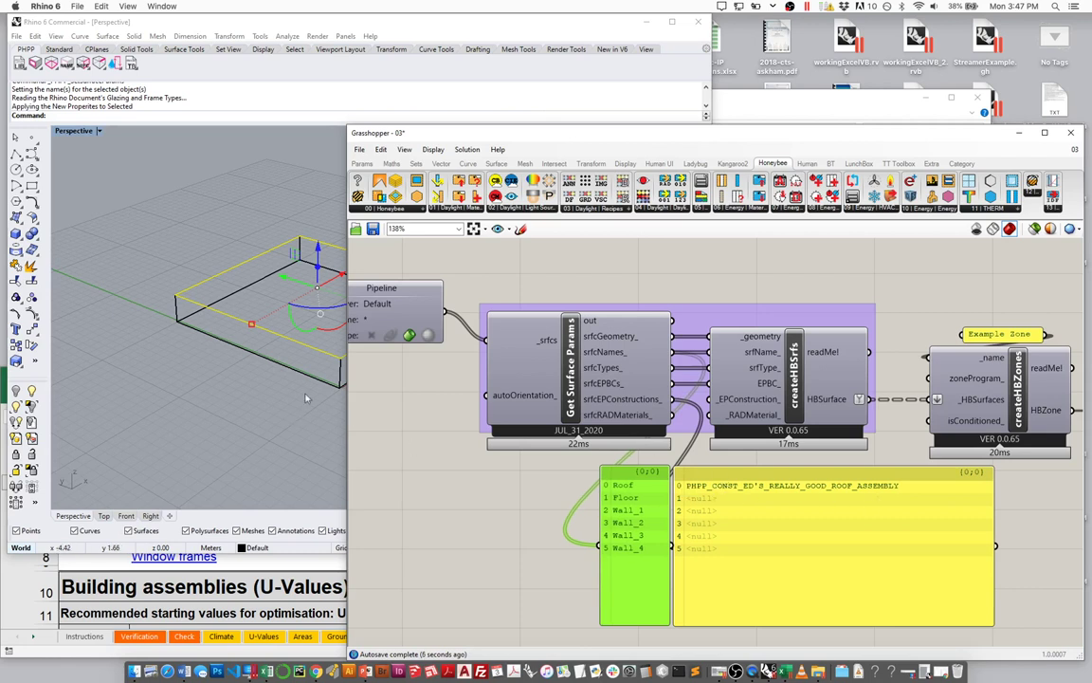
Give Wall_3 the Solid brick 38 - existing building assembly and check it in Grasshopper.
click(295, 374)
key(Return)
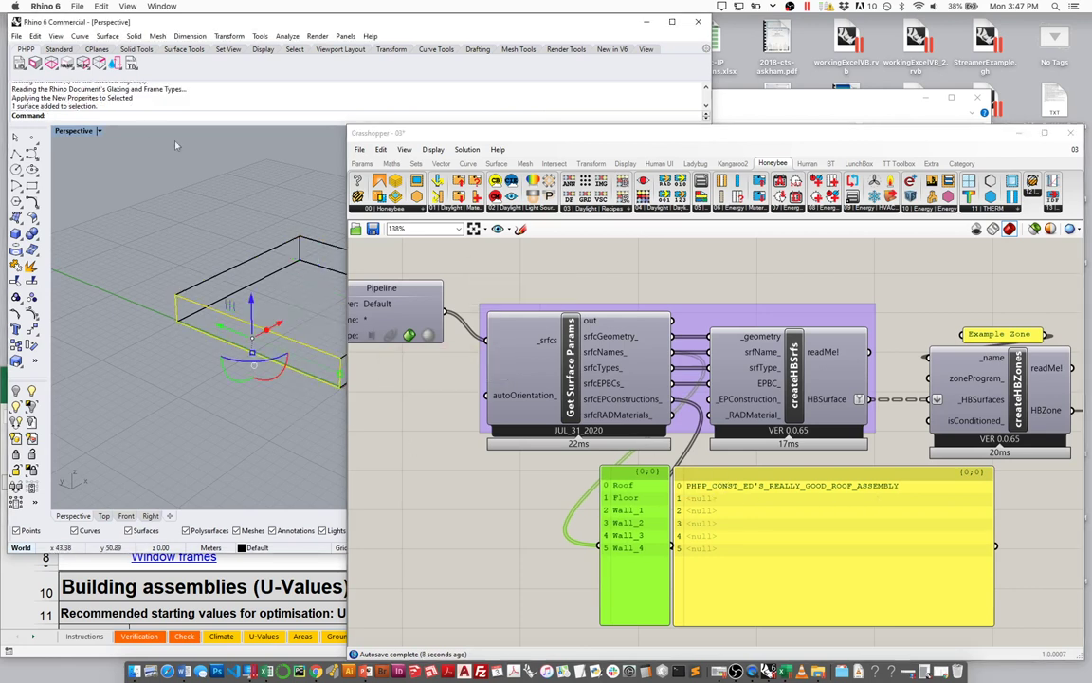
click(84, 64)
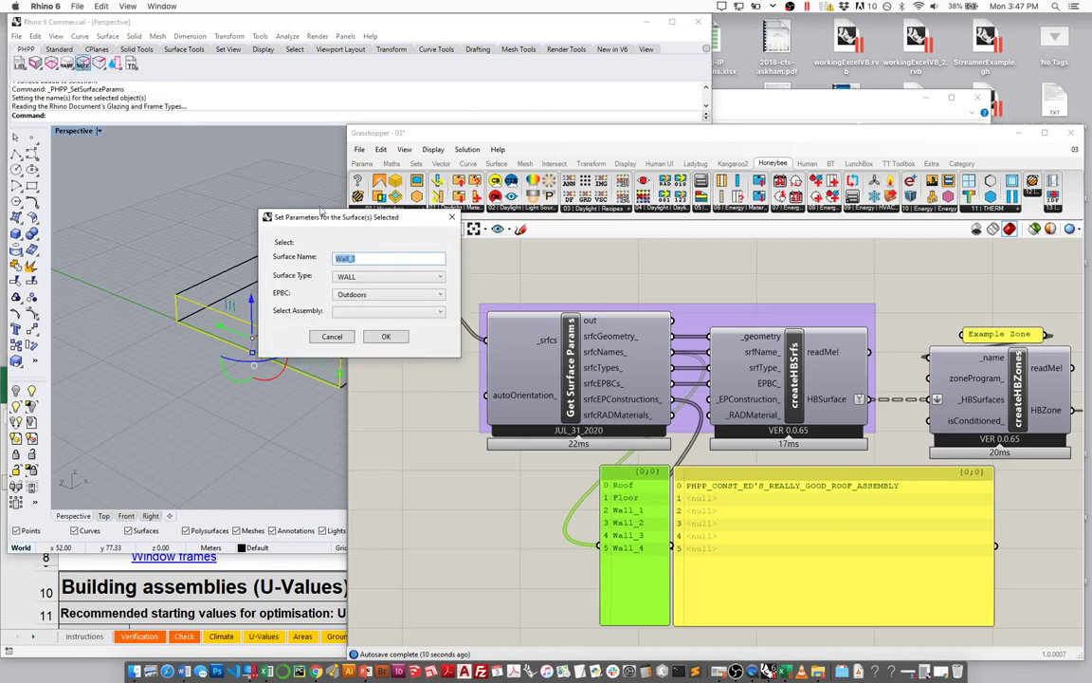
click(372, 312)
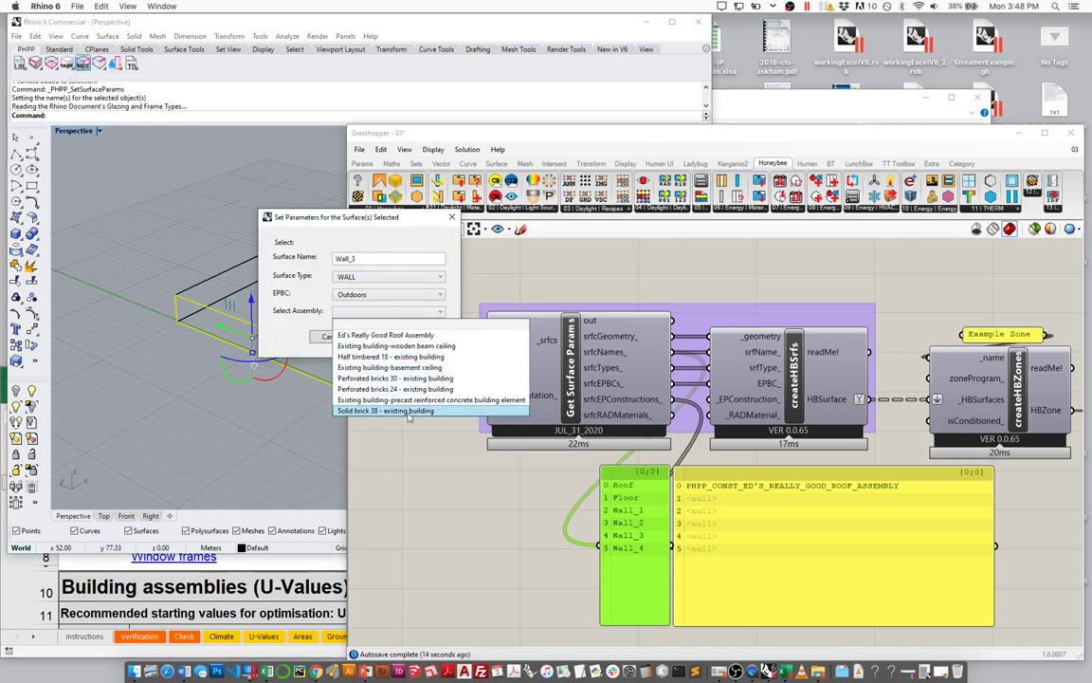
click(366, 411)
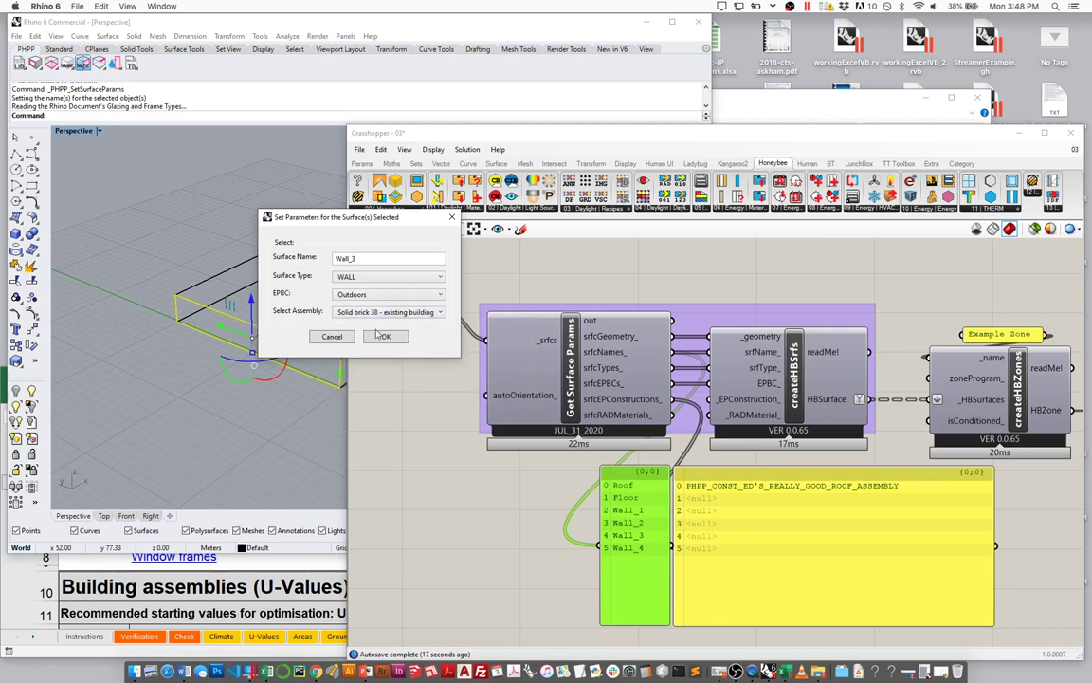
click(385, 338)
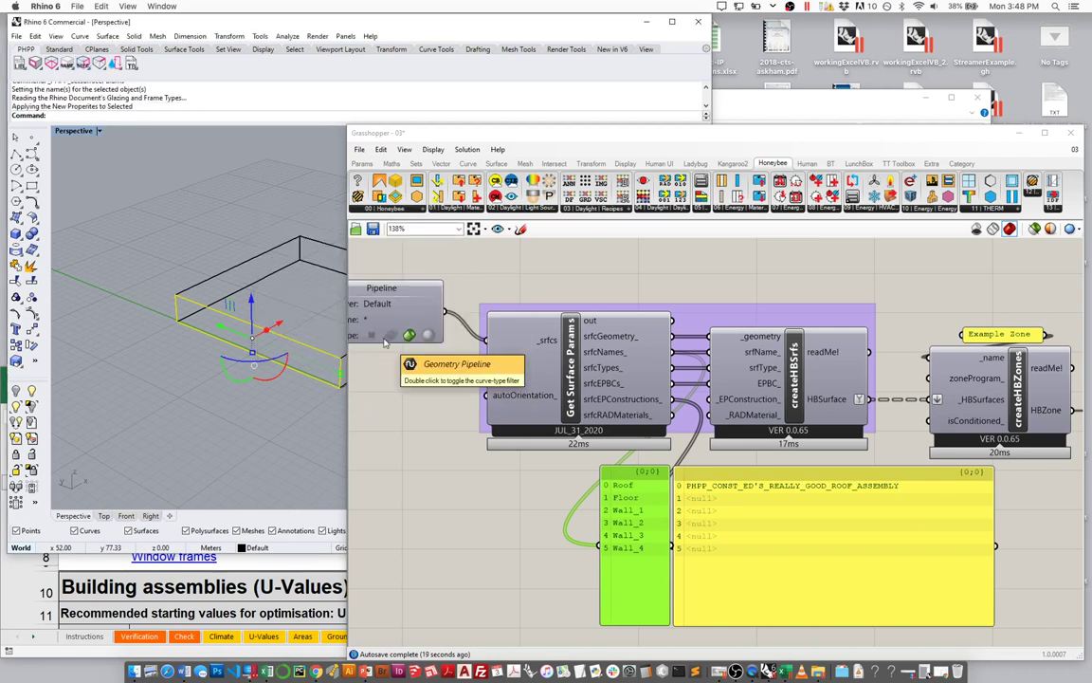
click(401, 284)
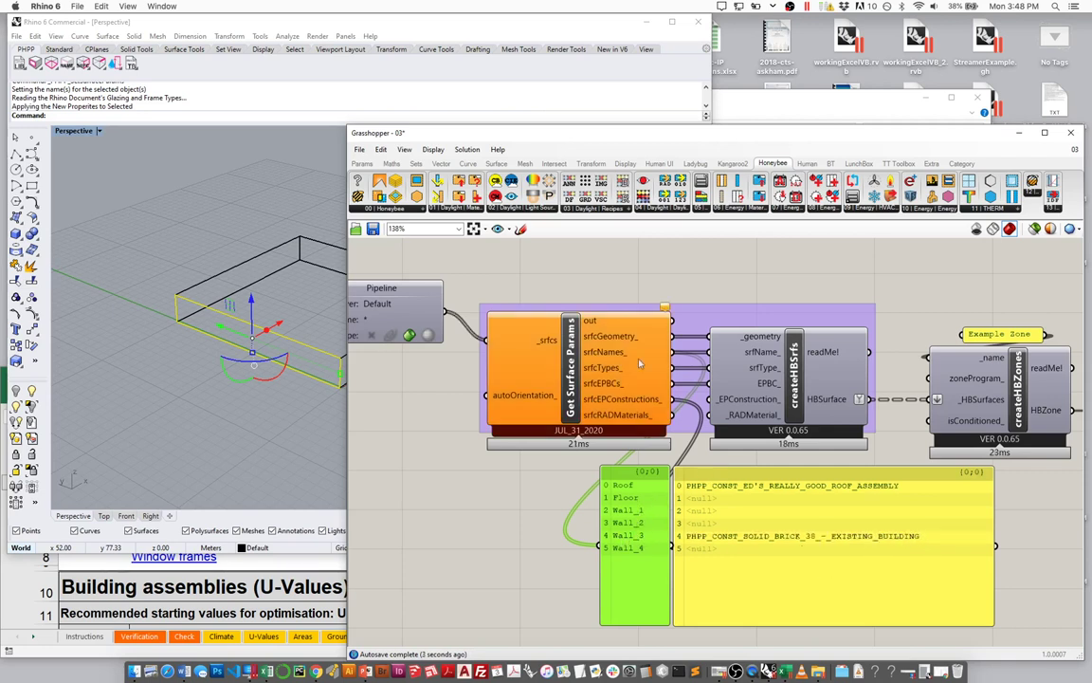
mouse_move(665, 310)
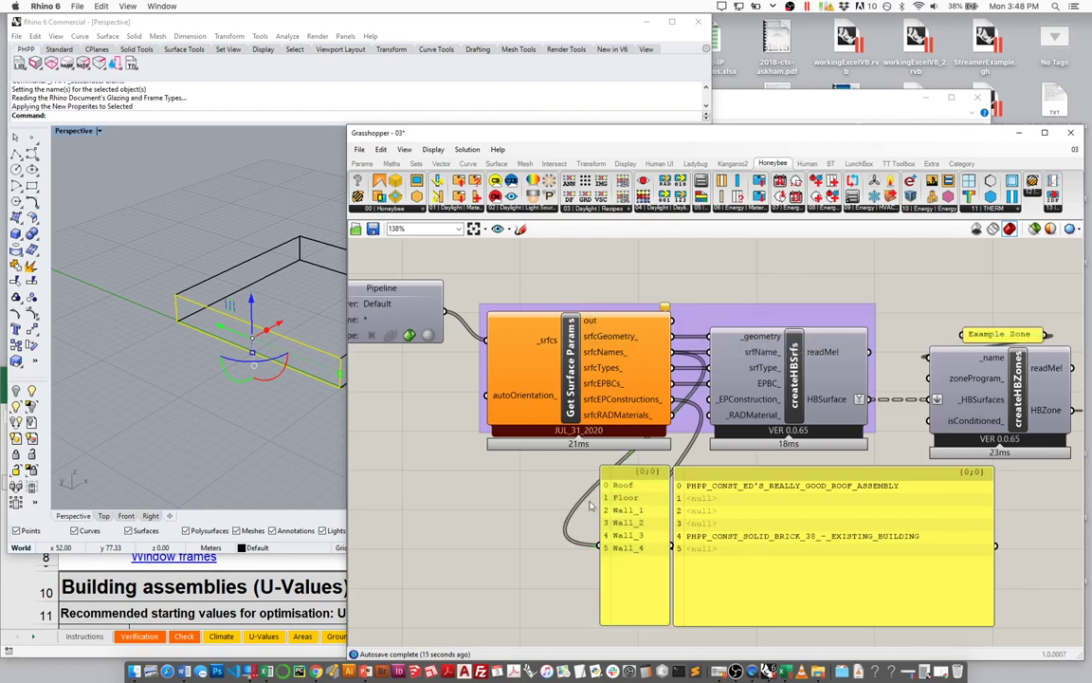
drag(594, 504, 587, 505)
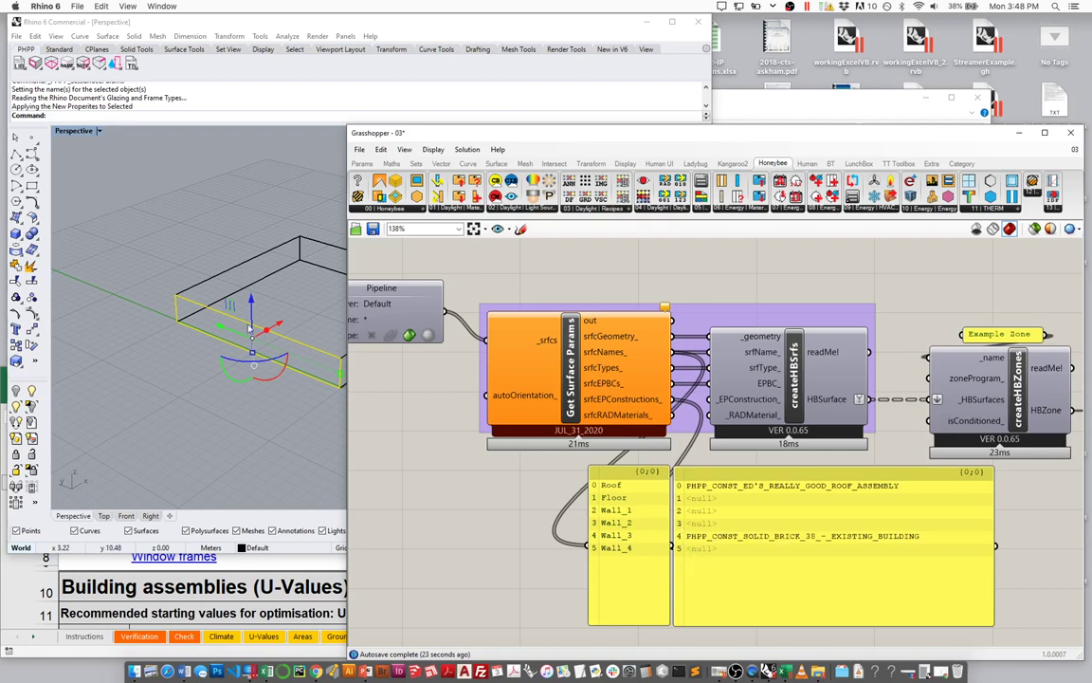
Change Wall_3's assembly to Ed's Really Good Roof Assembly.
click(82, 62)
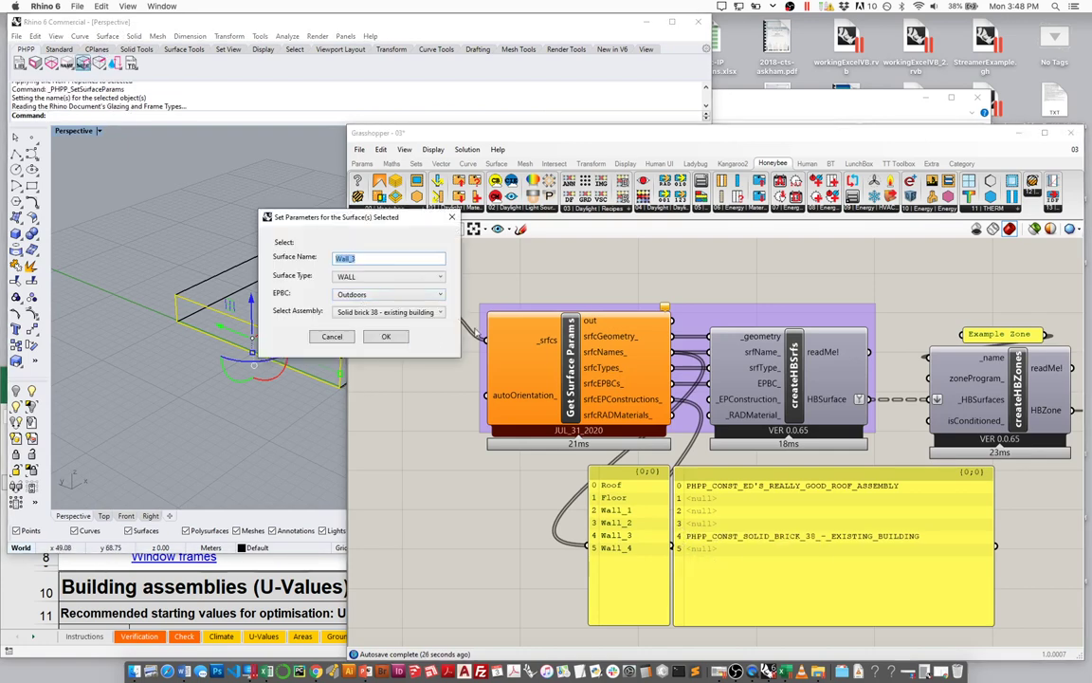
click(439, 313)
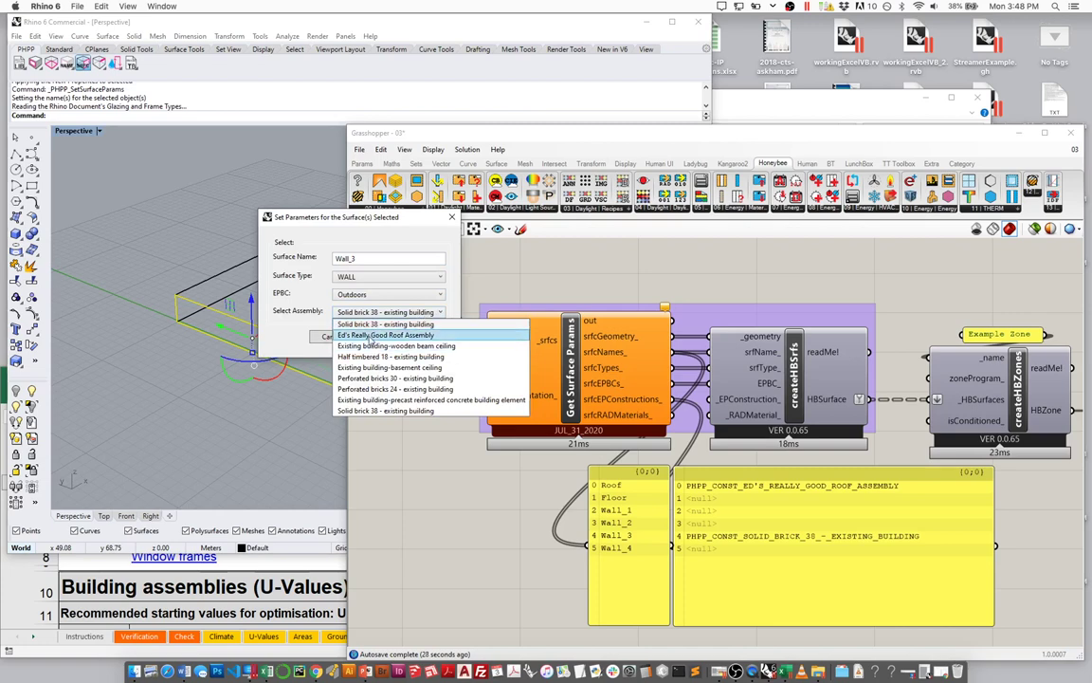
click(372, 335)
click(390, 337)
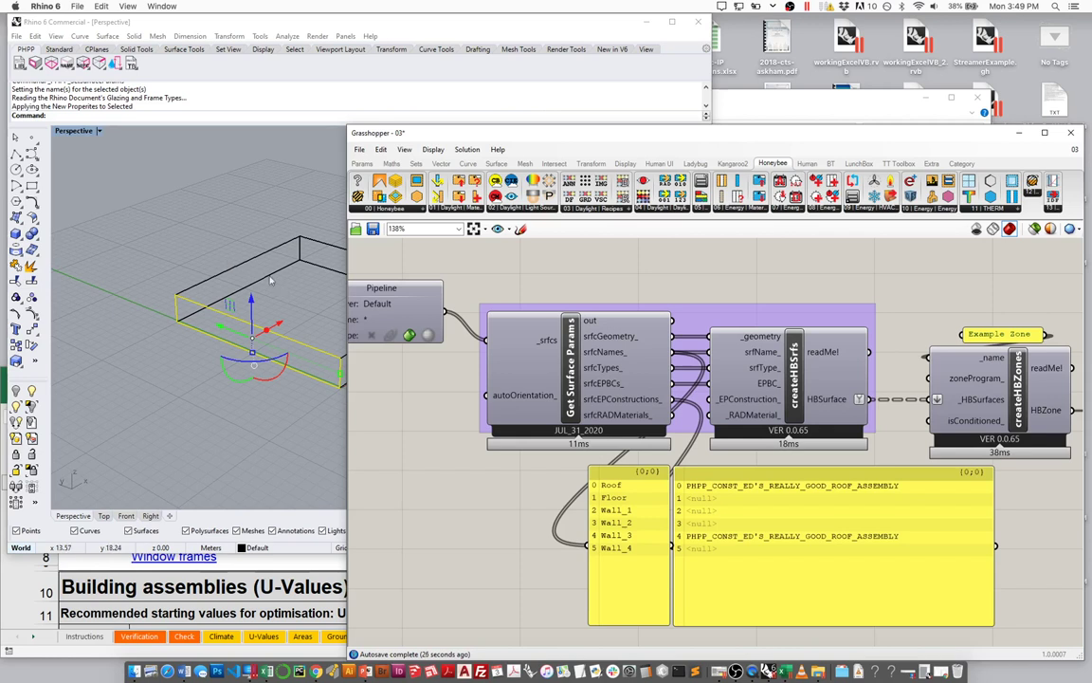
Delete both inspection panels and wire srfcRADMaterials_ into createHBSrfs' _RADMaterial_ input.
drag(1014, 579, 566, 576)
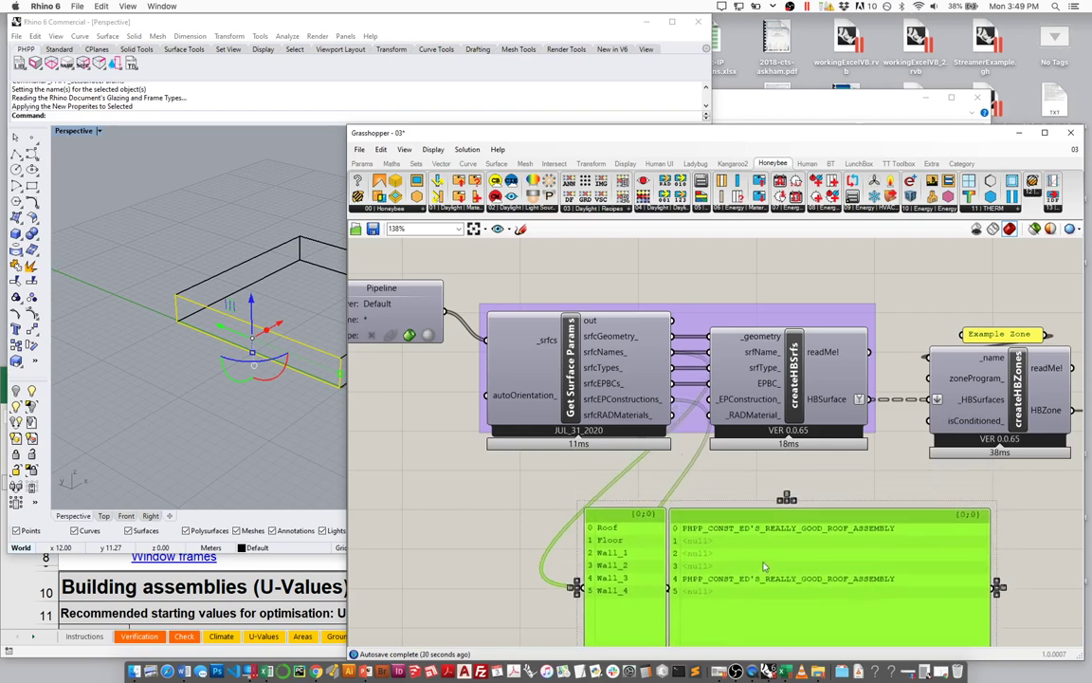
key(Delete)
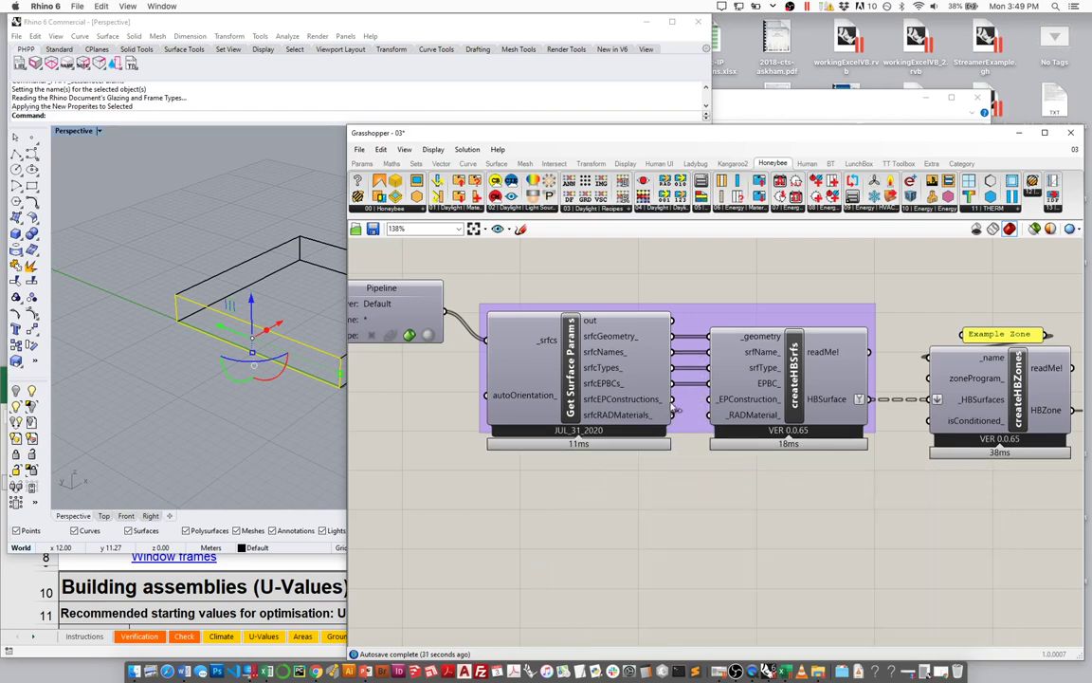
drag(671, 399, 708, 399)
drag(673, 415, 708, 414)
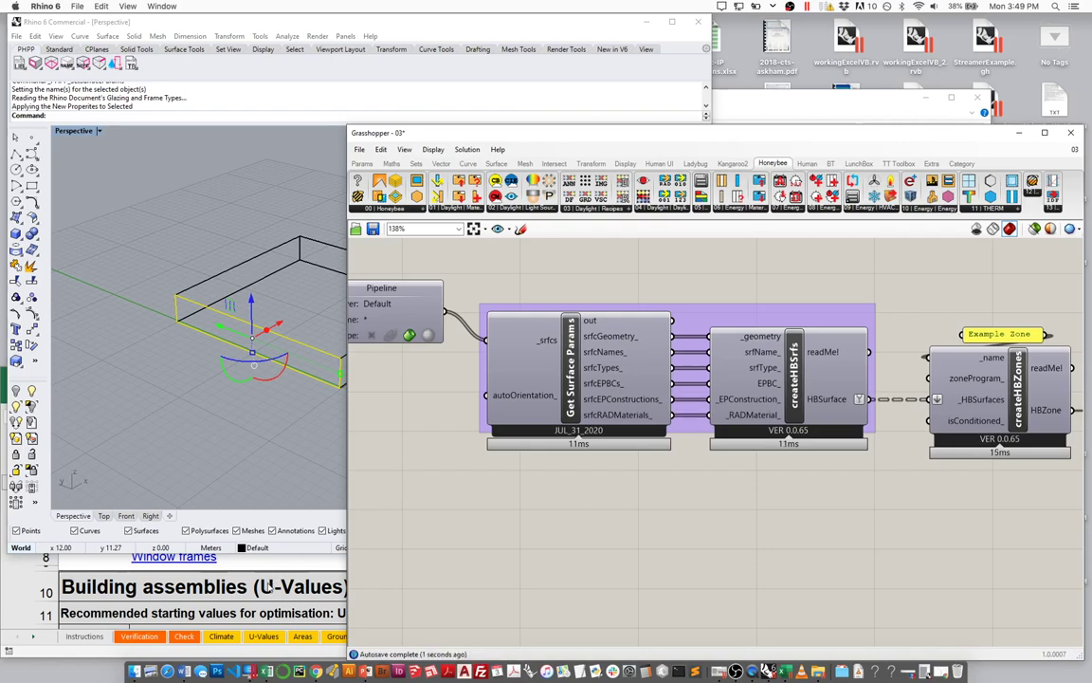
Bring the OutputFile_01.xlsx Excel window forward and enlarge it over Rhino.
click(234, 555)
drag(317, 375, 418, 70)
drag(403, 351, 403, 637)
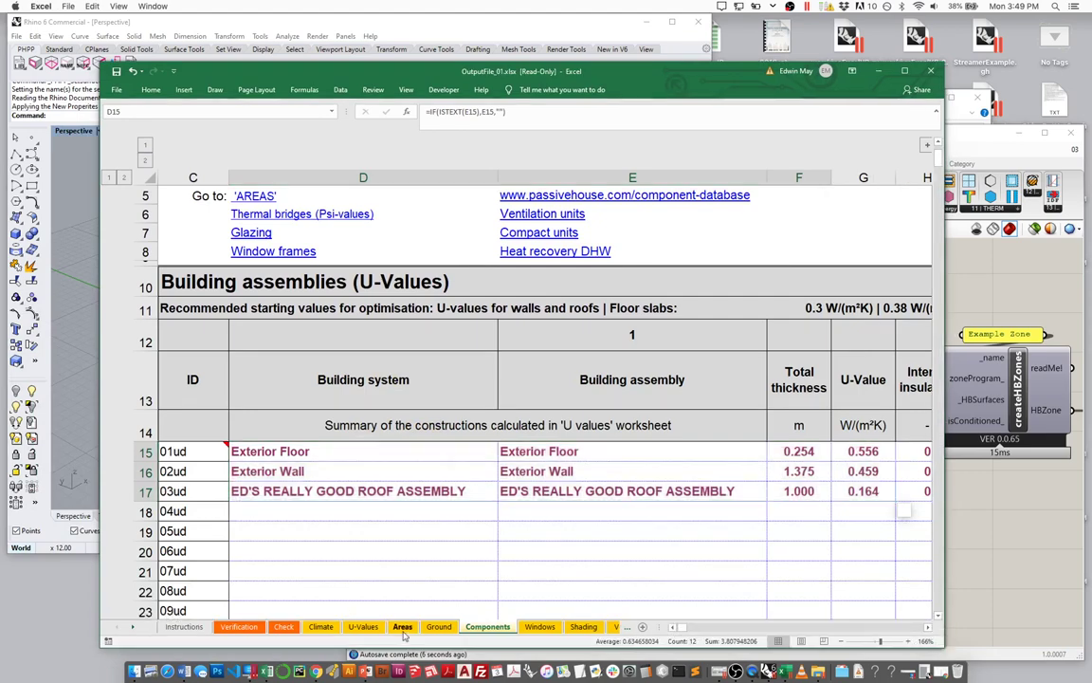
On the Areas sheet, check cells AC42 and AC45 for ED'S REALLY GOOD ROOF ASSEMBLY at U 0.164.
click(402, 627)
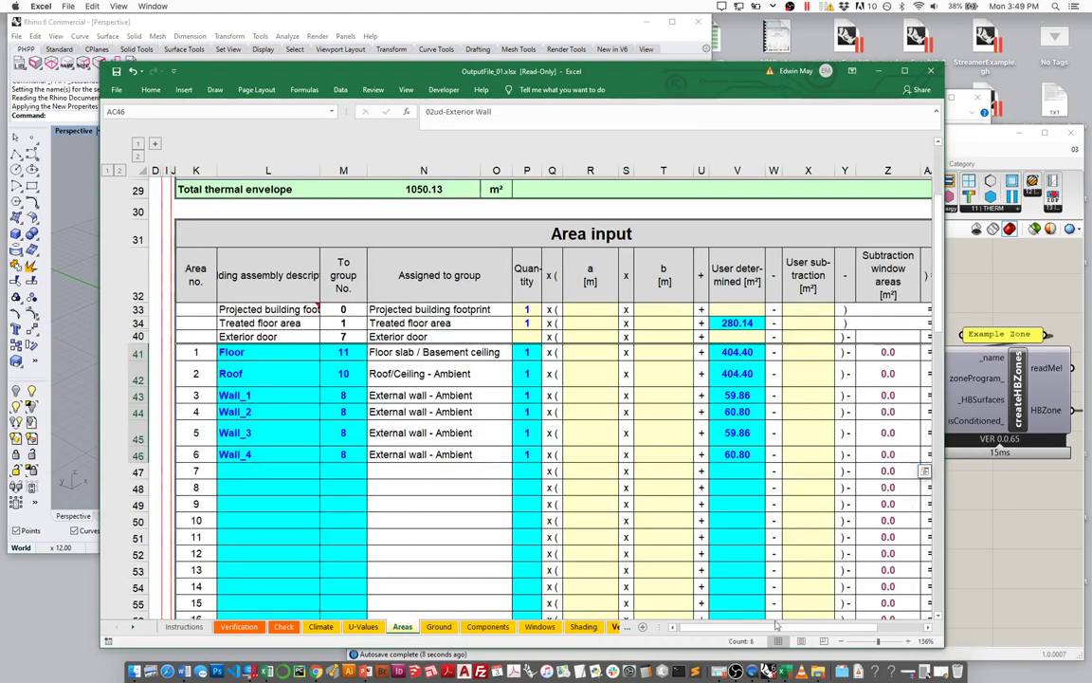
drag(721, 627, 817, 635)
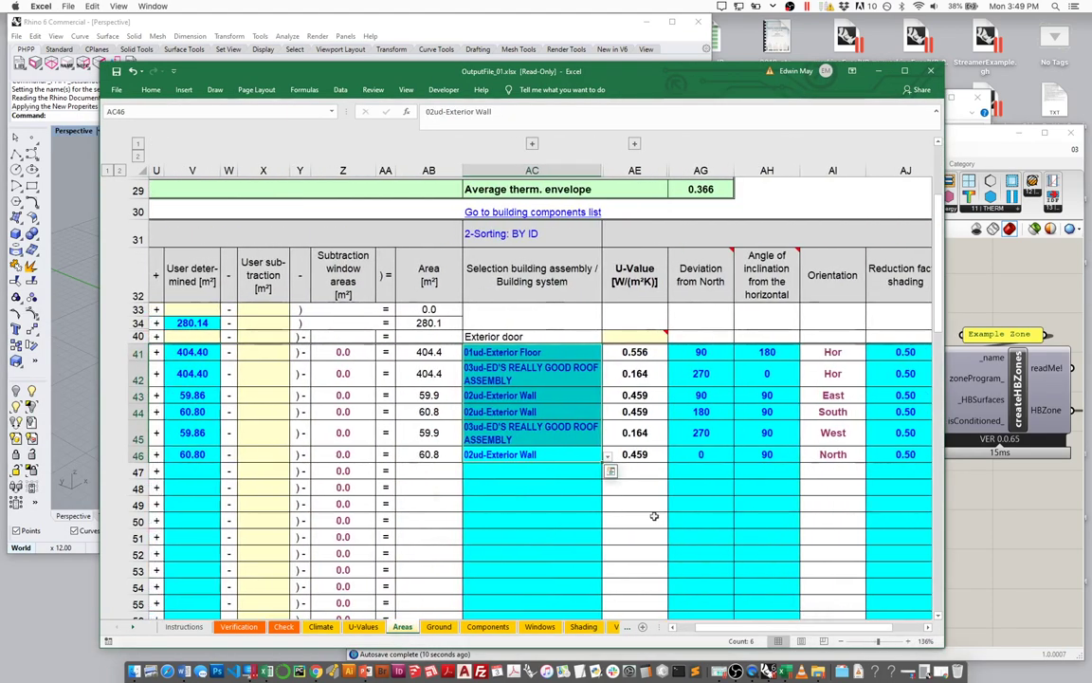
click(552, 370)
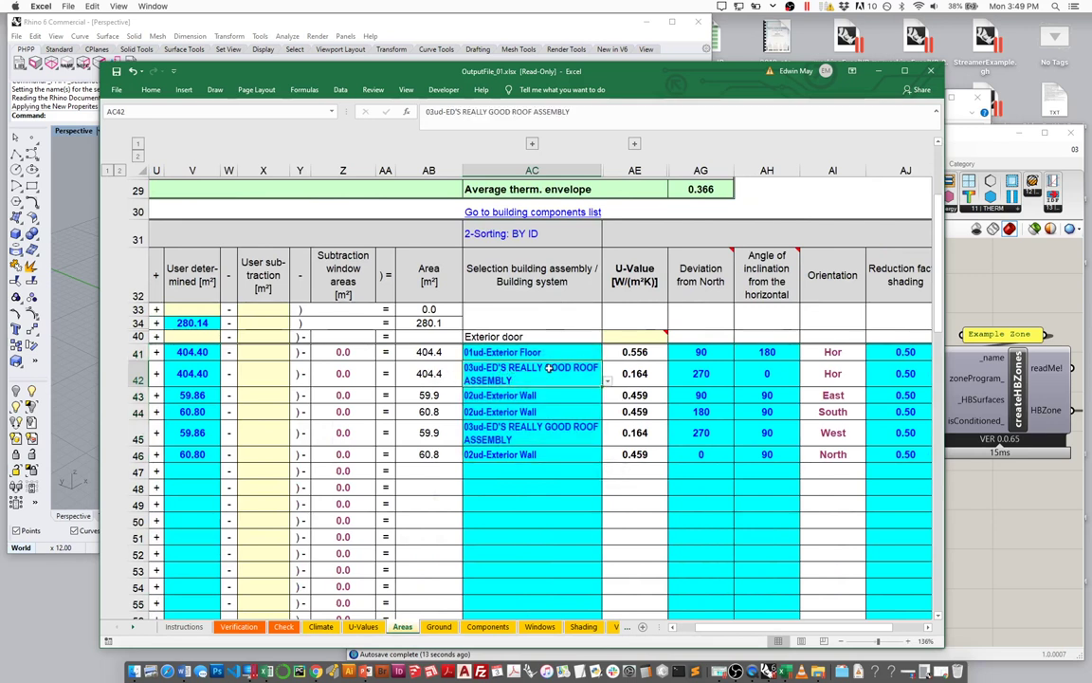
click(552, 430)
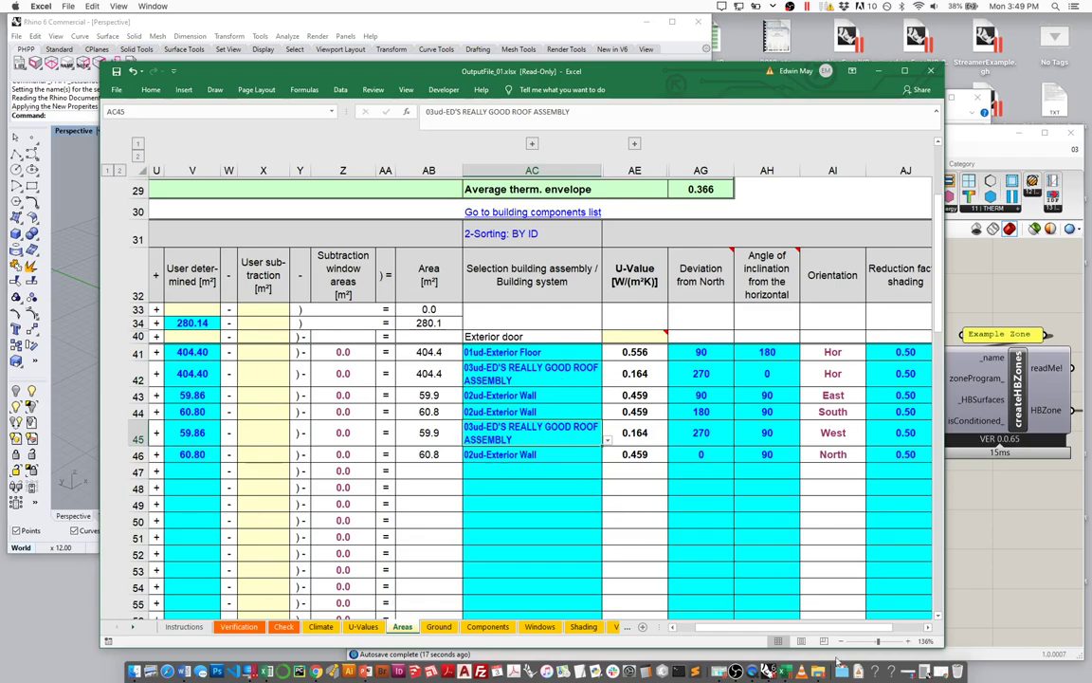
scroll(822, 635, left, 10)
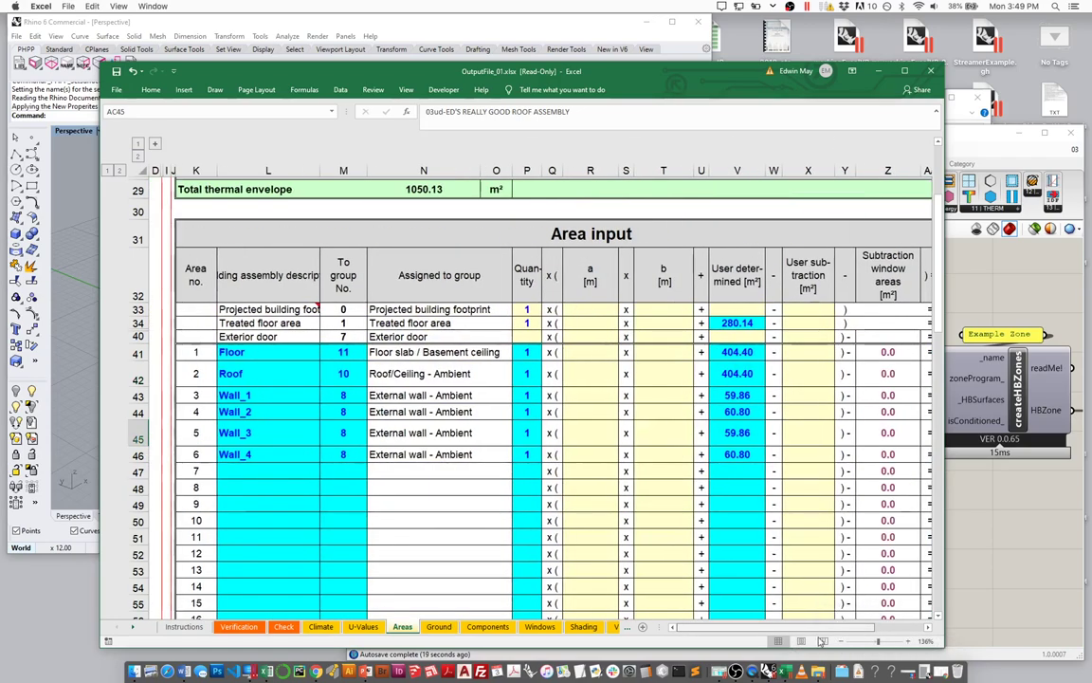
drag(454, 79, 359, 291)
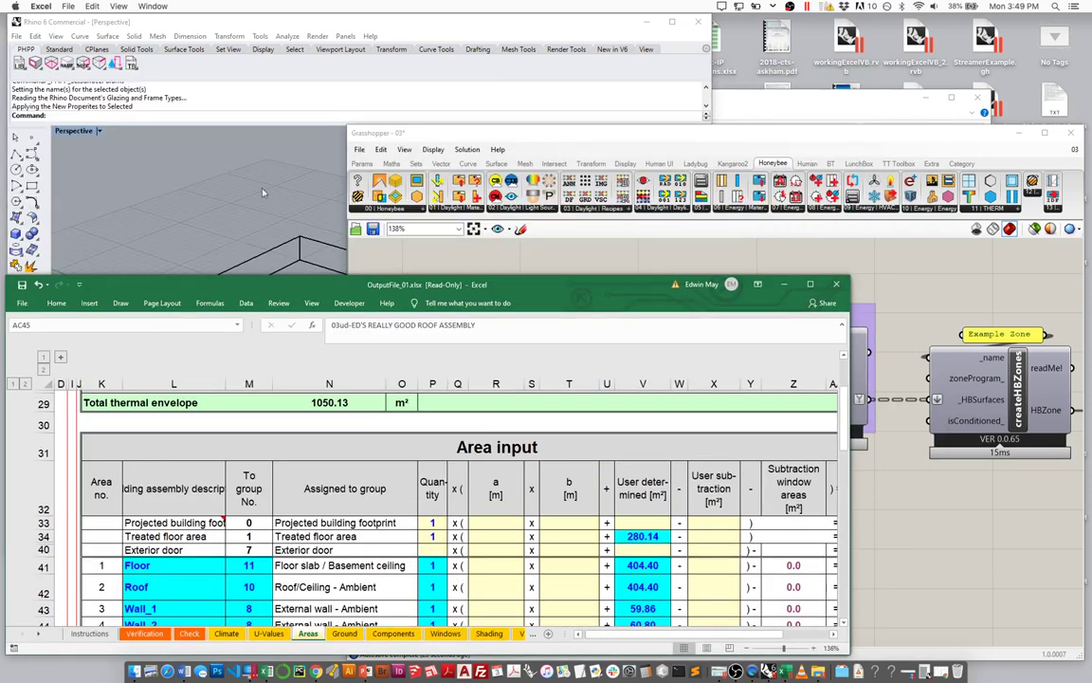
Set Ed's Really Good Roof Assembly's U-value to 0.1 in the PHPP component library.
click(233, 168)
click(18, 62)
click(238, 72)
click(199, 70)
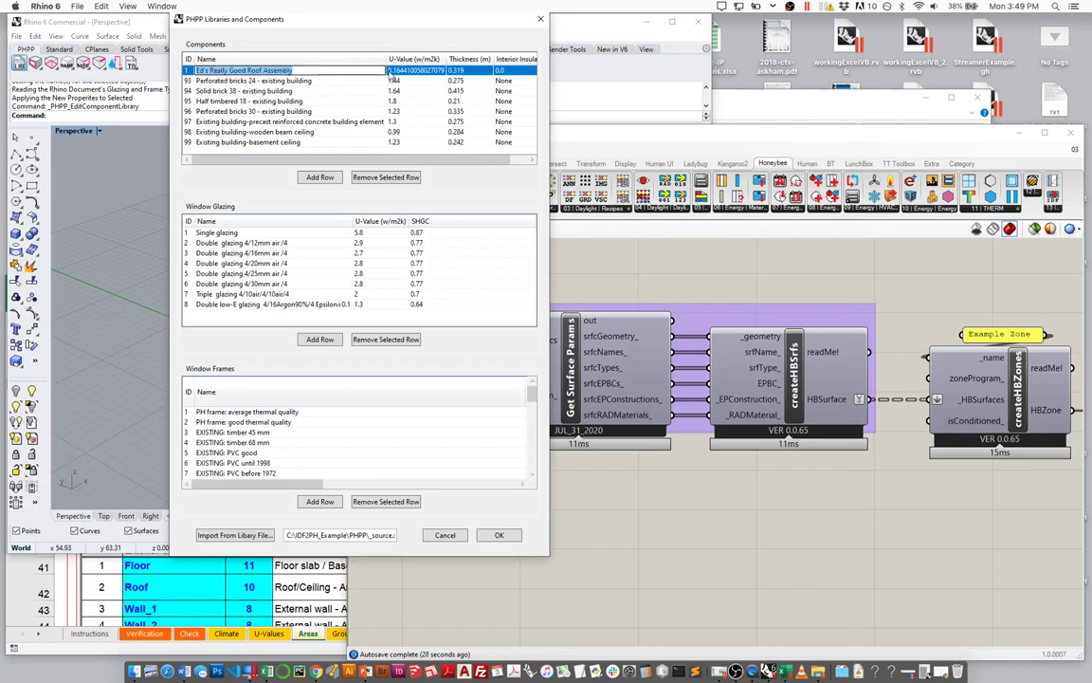
click(391, 71)
text(0.1)
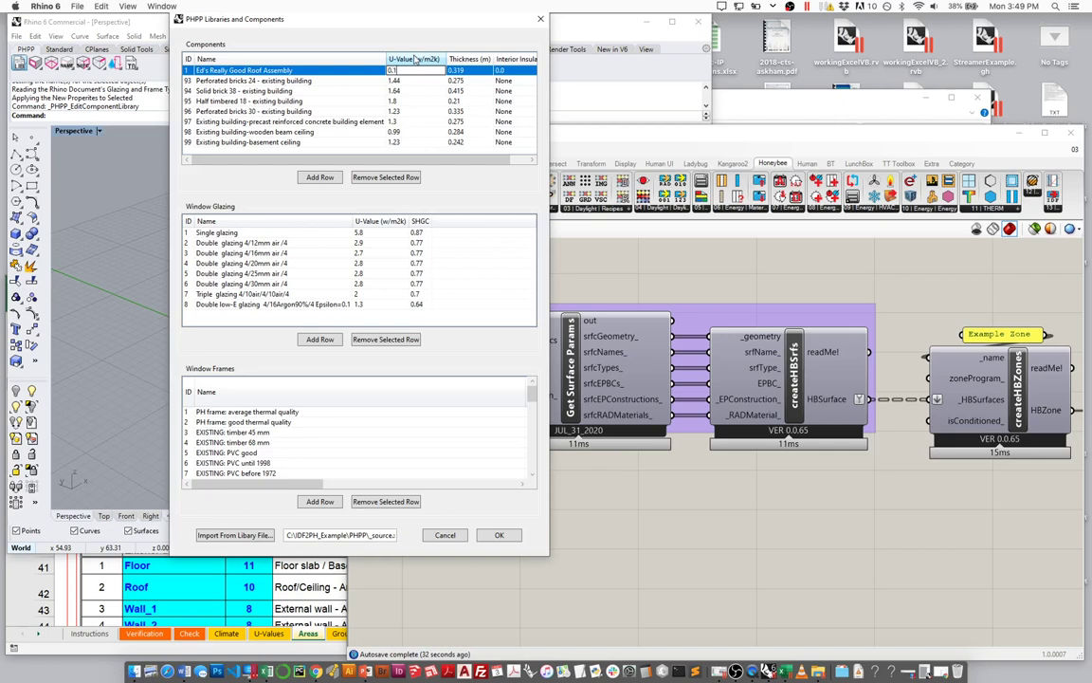
click(499, 535)
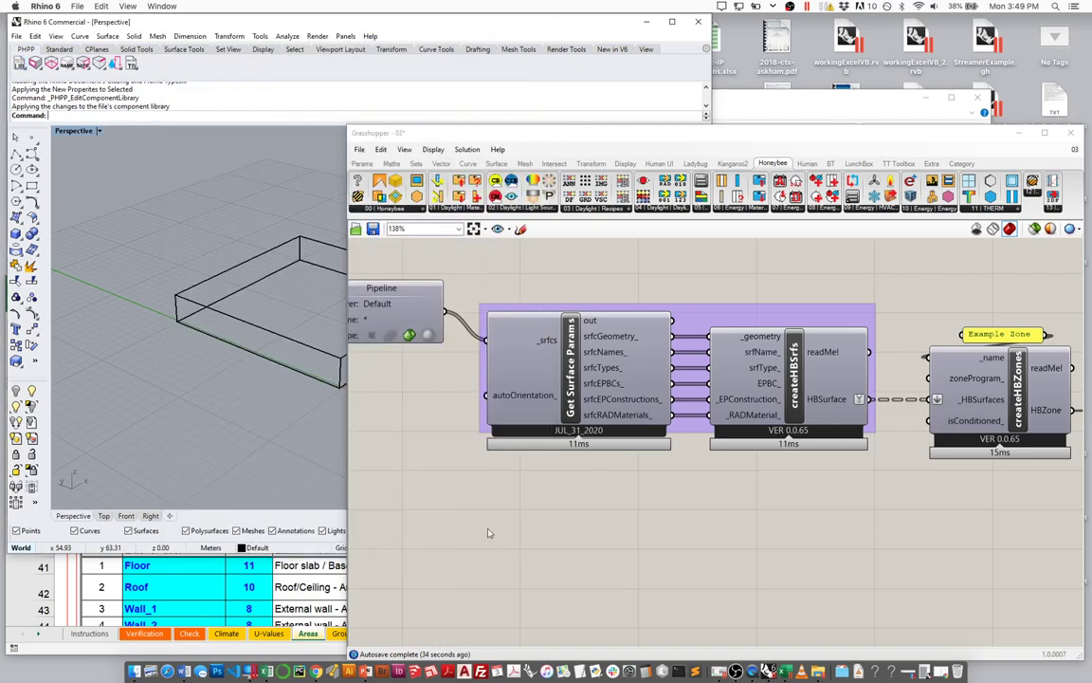
Check the roof row's updated U-value in column AE of the output workbook.
click(266, 610)
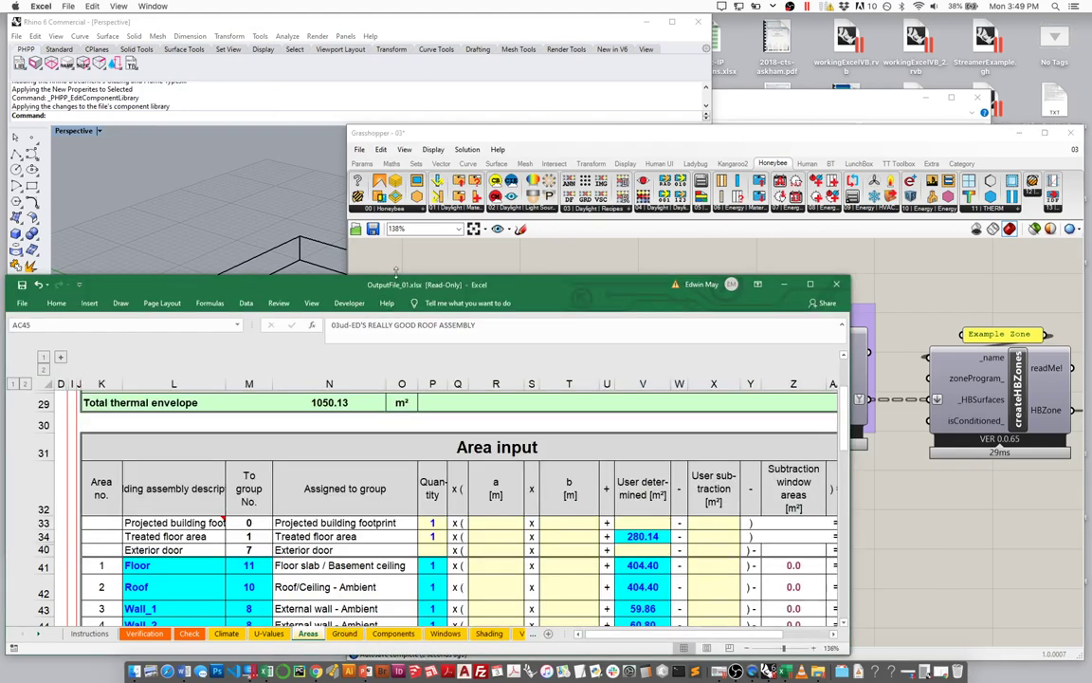
drag(396, 274, 397, 152)
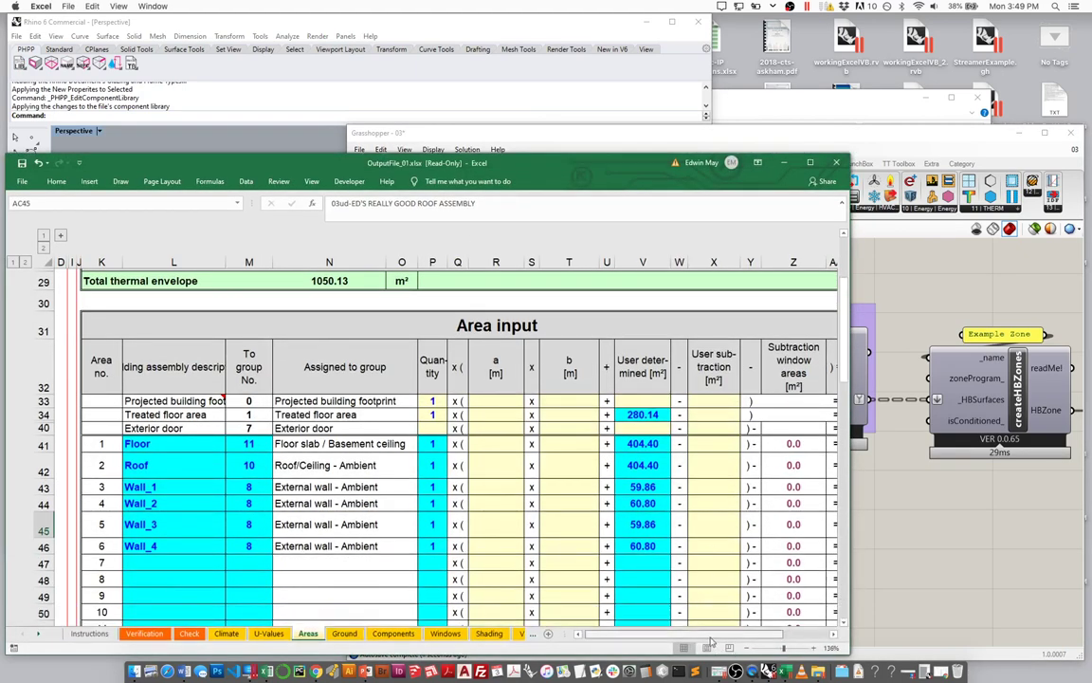
drag(712, 642, 738, 642)
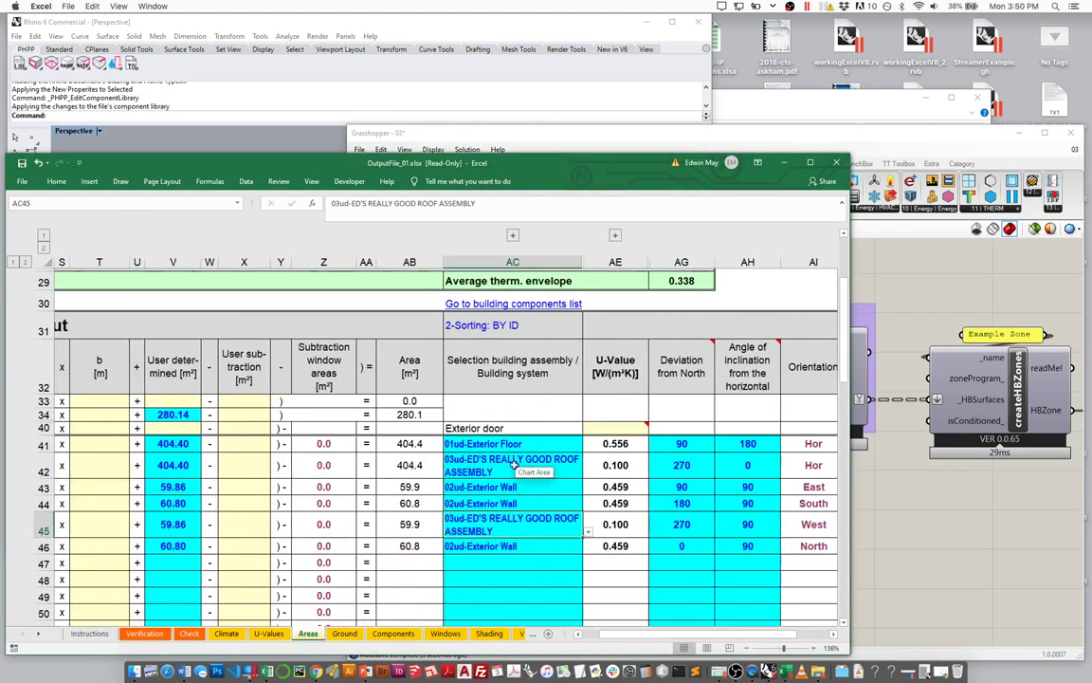
click(592, 454)
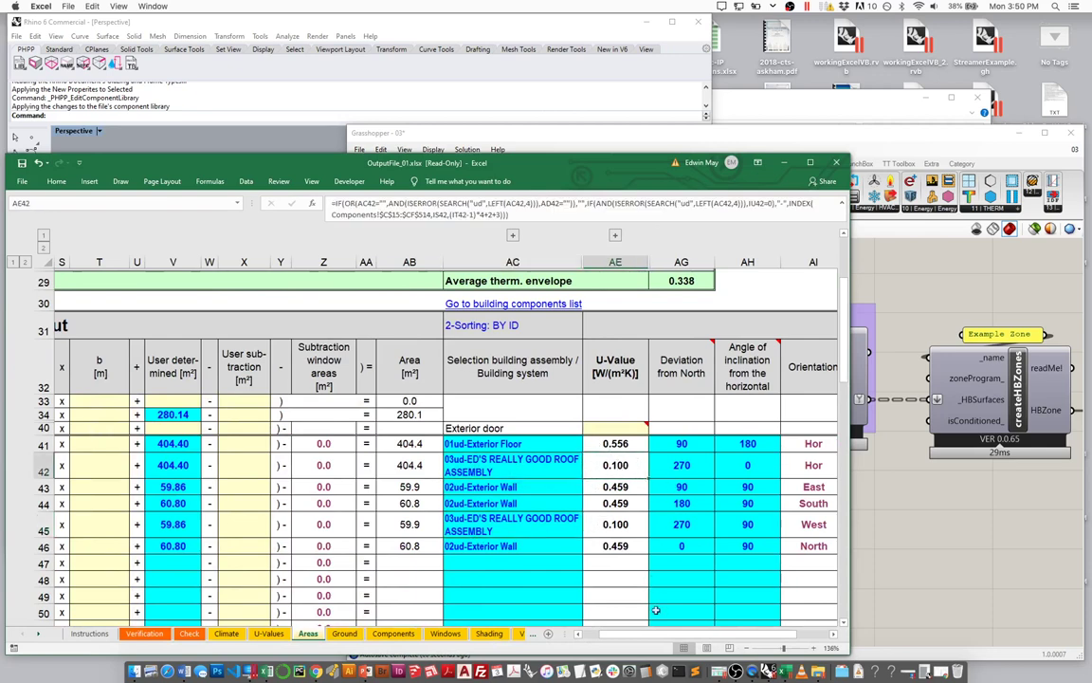
scroll(654, 569, left, 10)
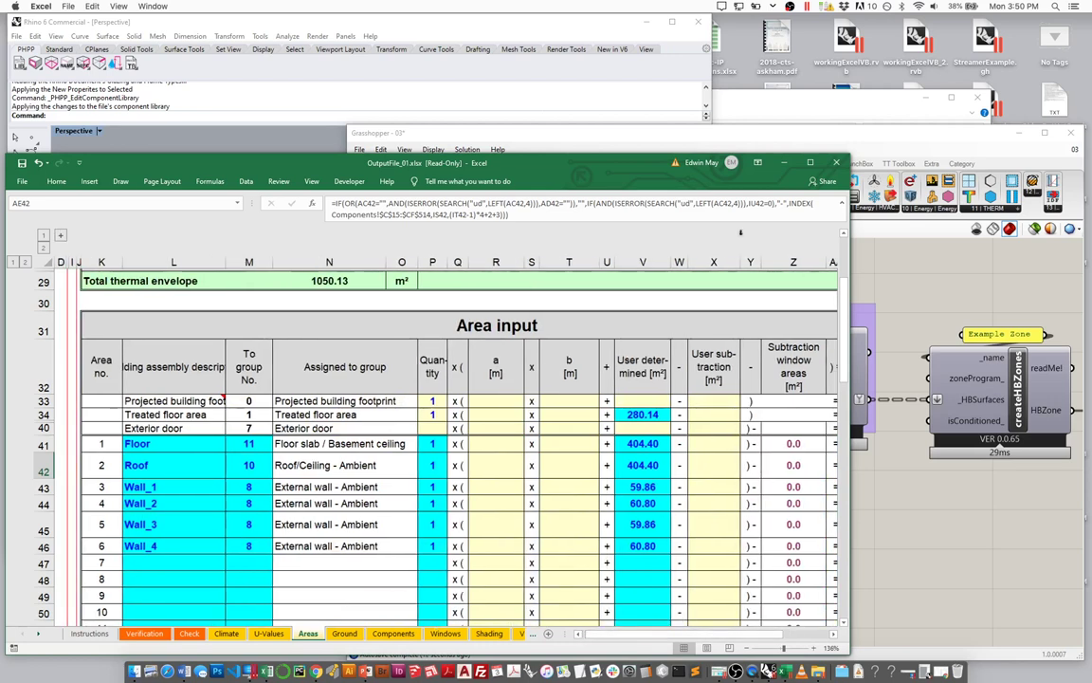
drag(533, 154, 603, 327)
Fit the Create HB Zone group on the canvas, select createHBSrfs, and reopen the PHPP library.
click(226, 159)
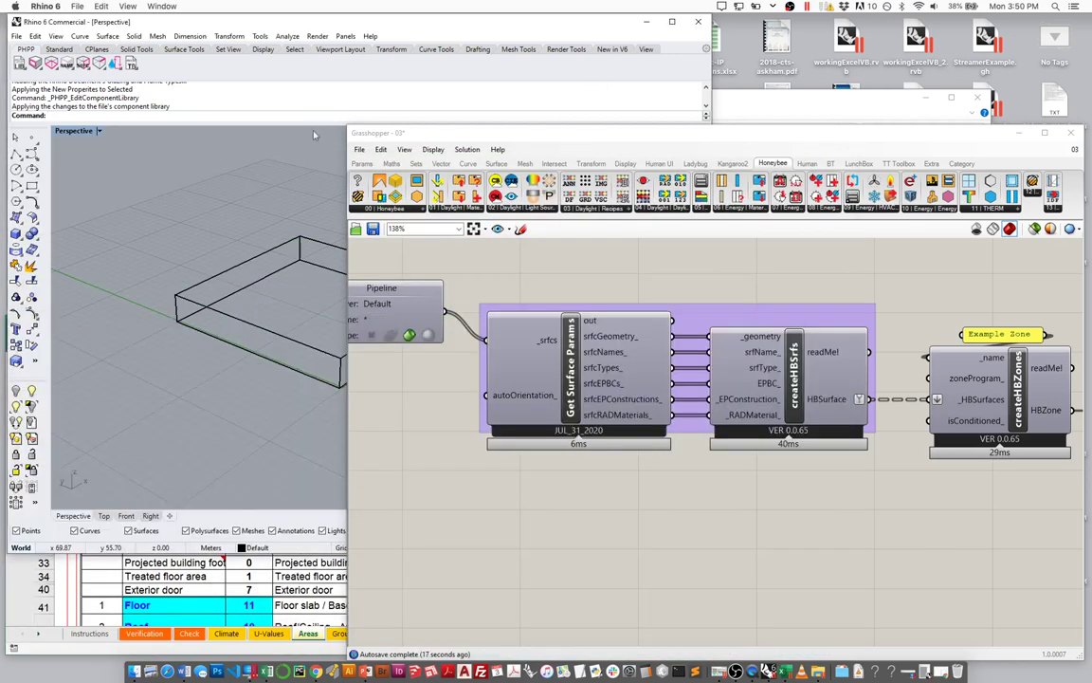
drag(360, 133, 595, 194)
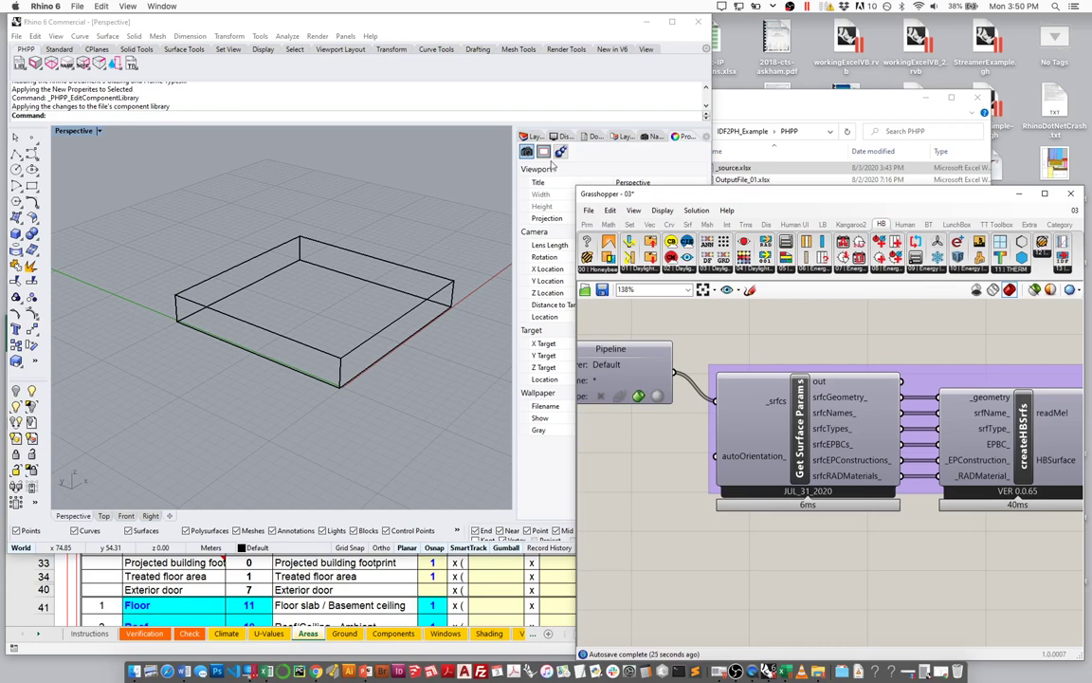
scroll(804, 493, down, 4)
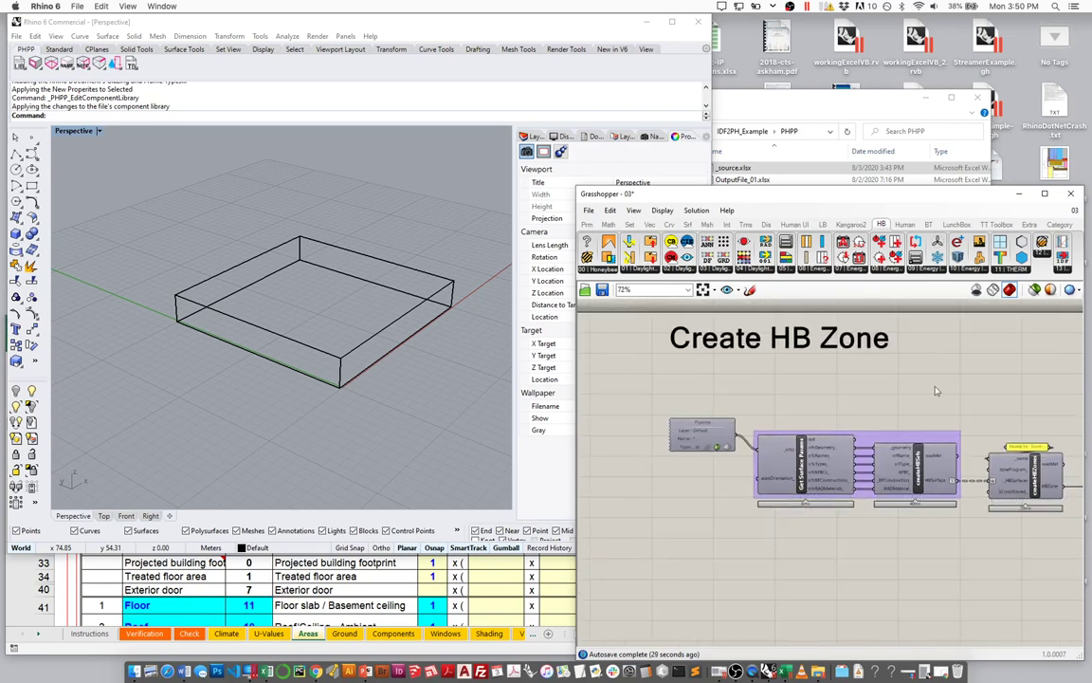
scroll(764, 437, up, 2)
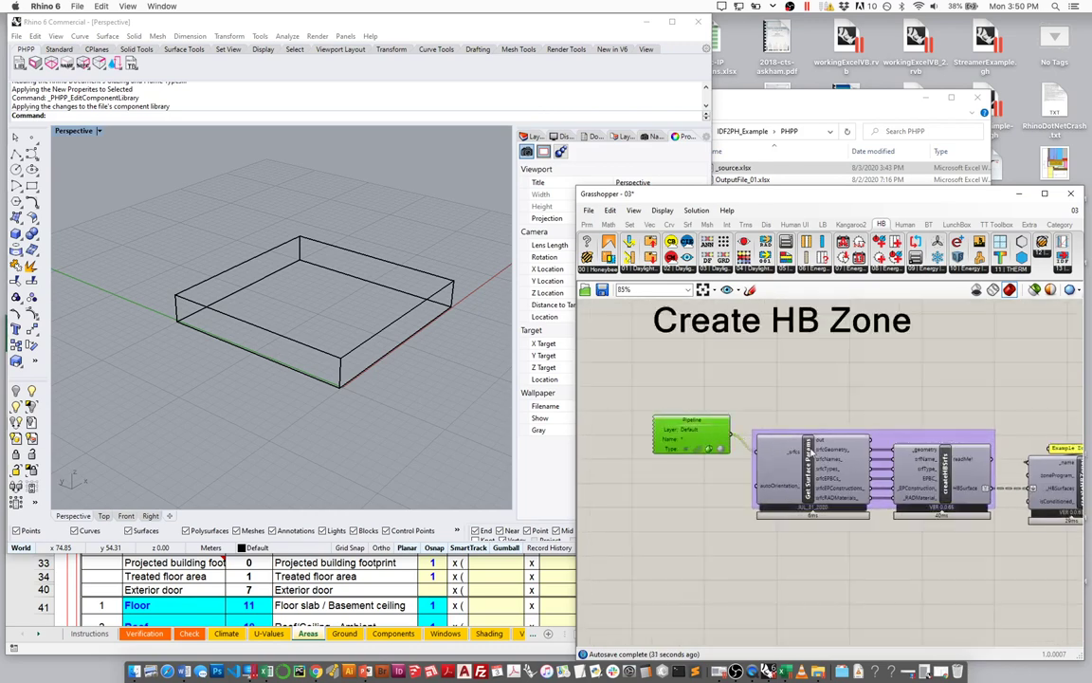
click(967, 465)
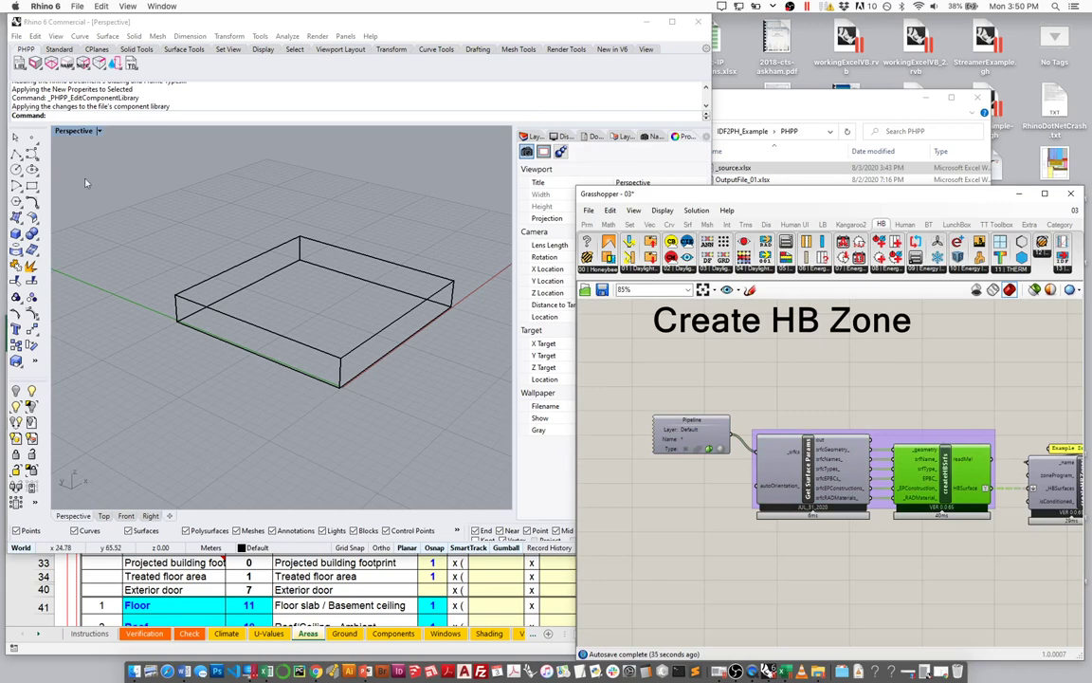
click(18, 63)
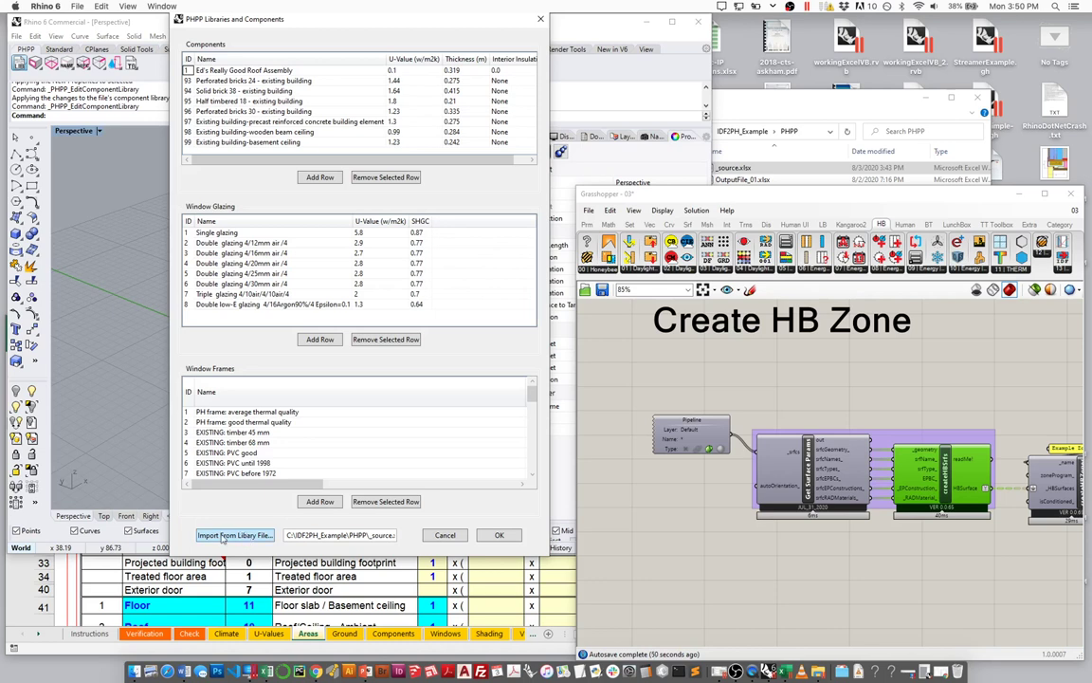
Open row 1's 0.1 U-value cell for Ed's Really Good Roof Assembly for editing.
click(243, 534)
double_click(406, 71)
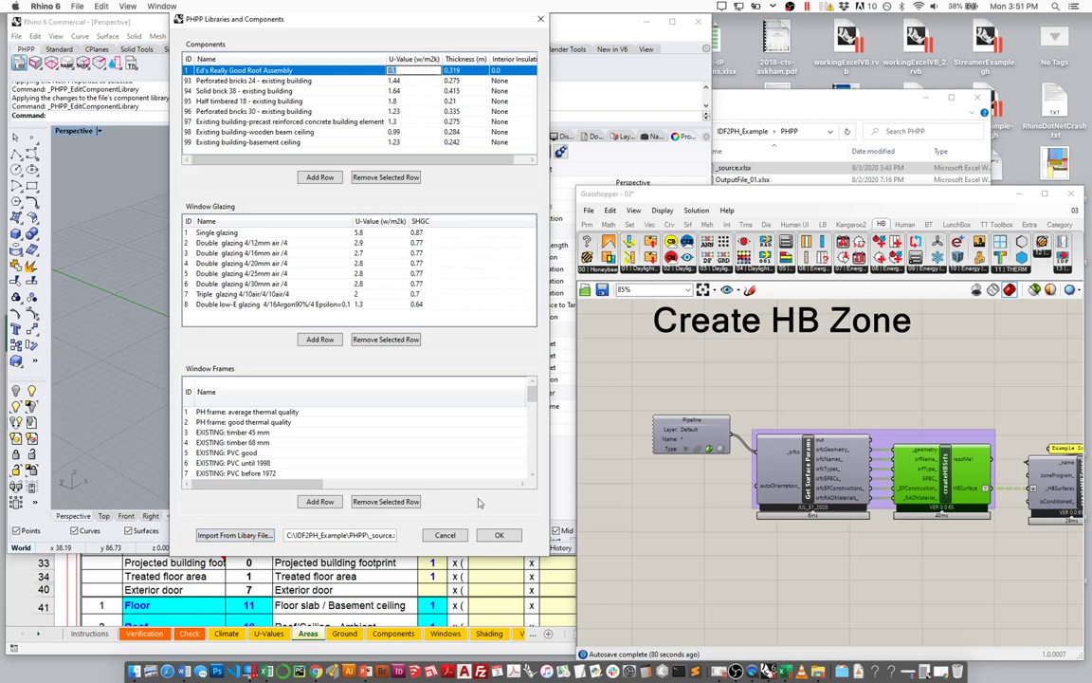
Apply the library changes, enlarge Grasshopper, and bring OutputFile_01.xlsx's Areas sheet forward.
click(495, 536)
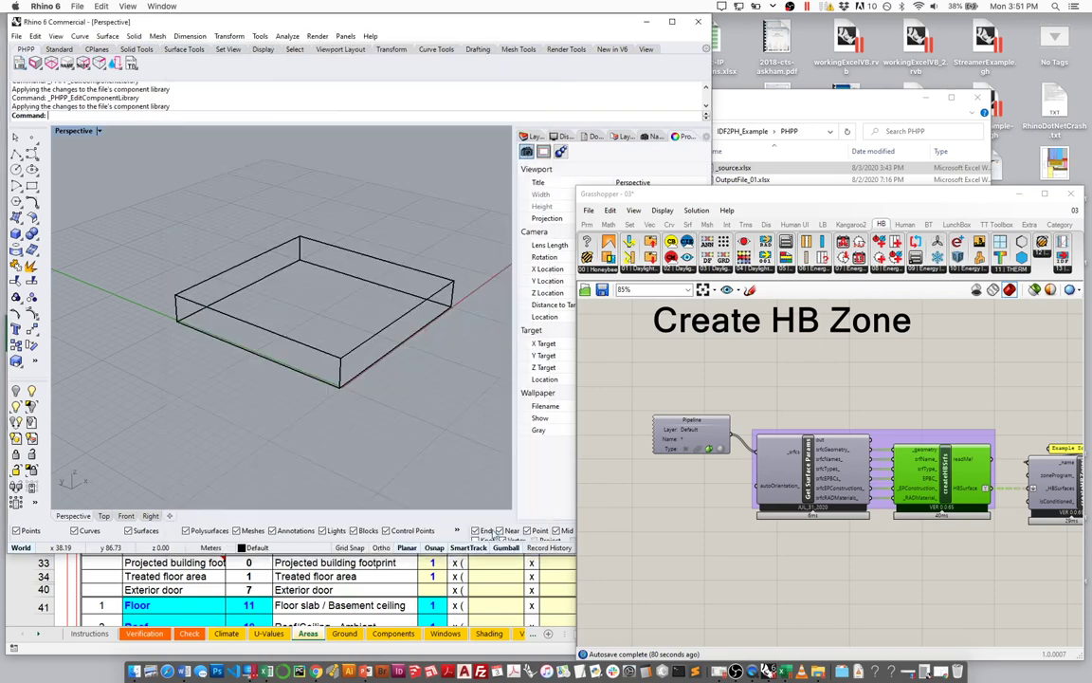
scroll(389, 311, up, 2)
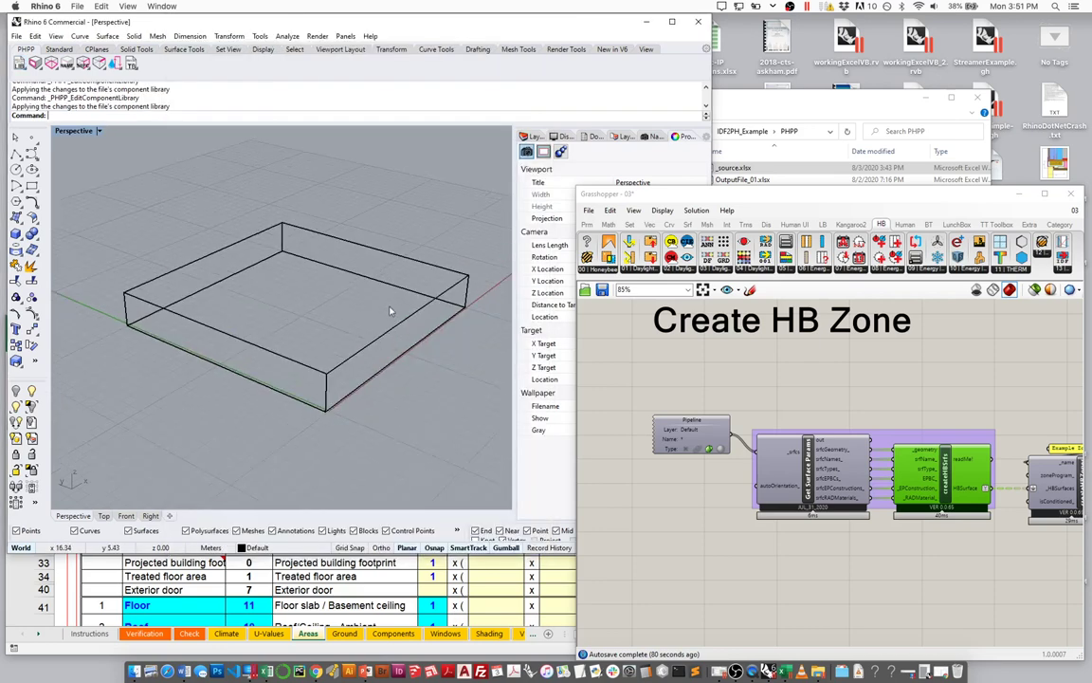
click(574, 183)
drag(574, 183, 443, 140)
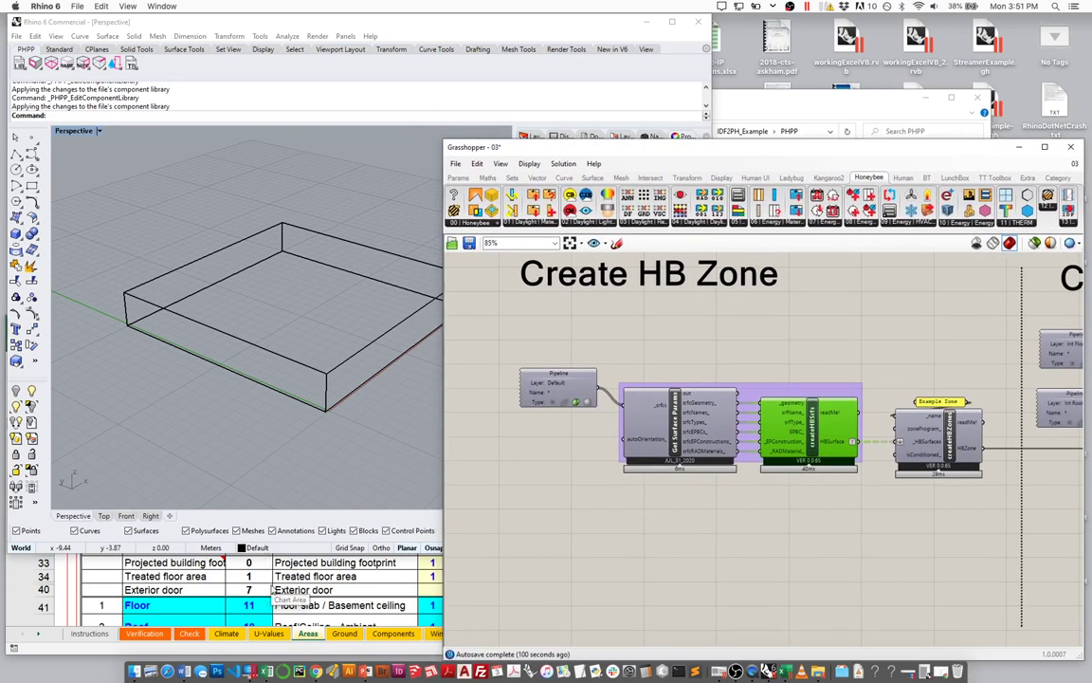
click(273, 589)
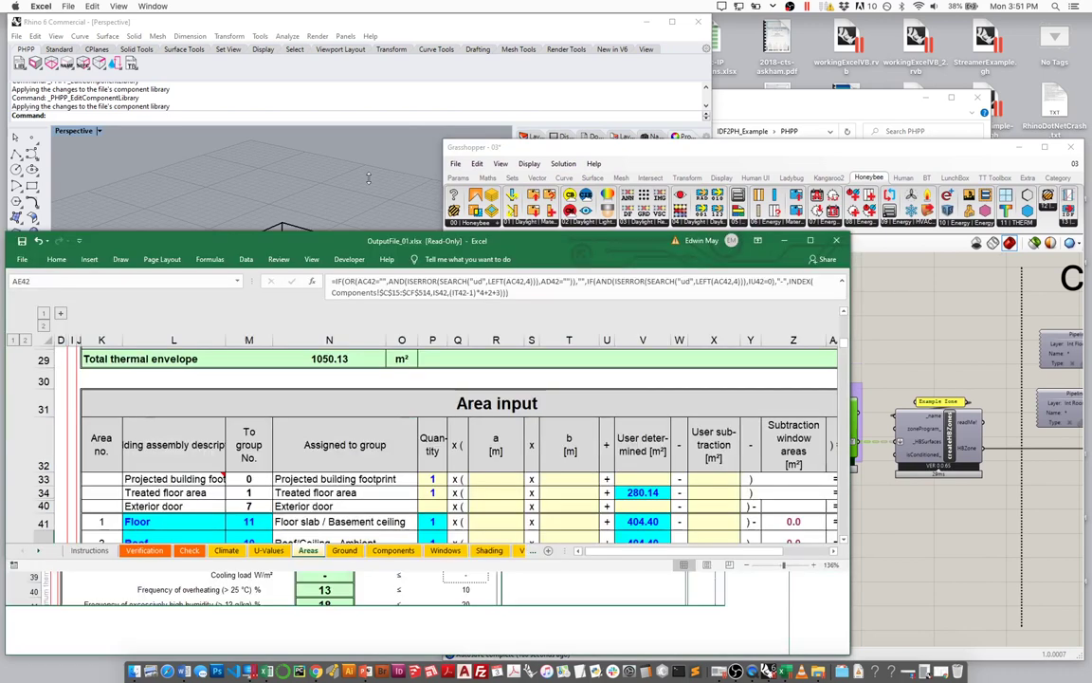
drag(369, 234, 368, 135)
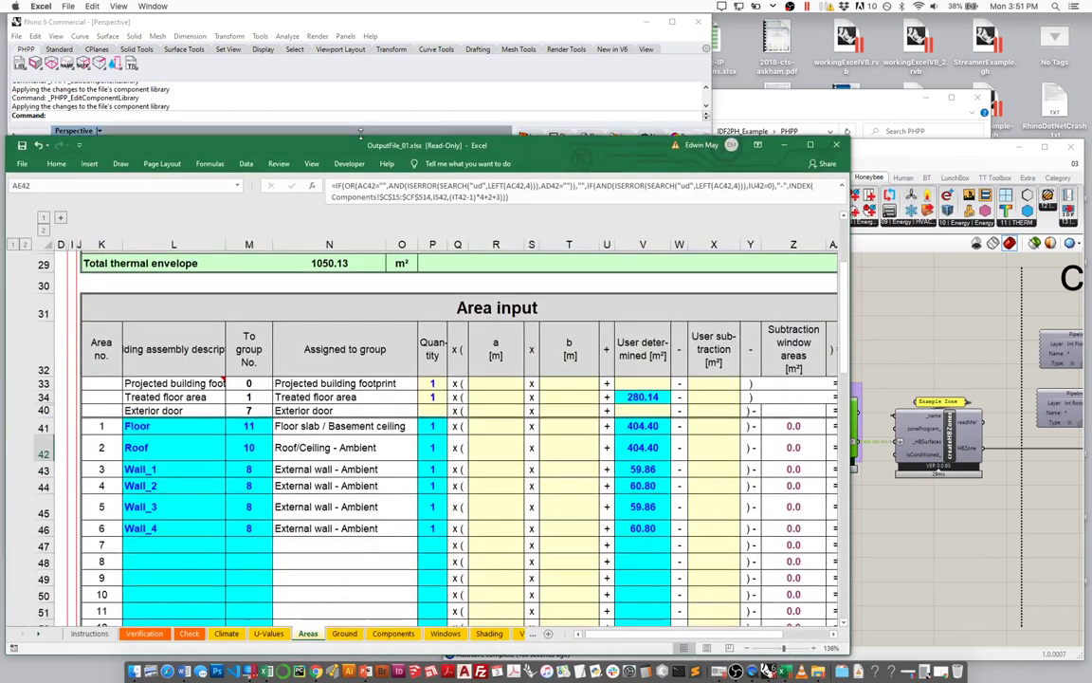
click(144, 633)
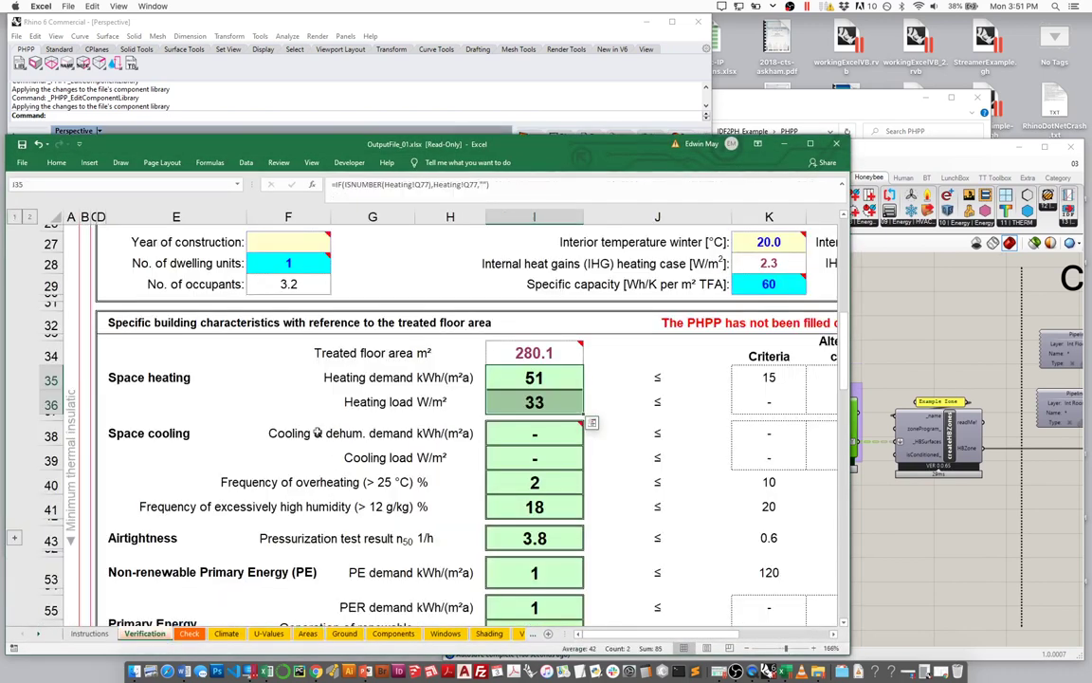
click(510, 384)
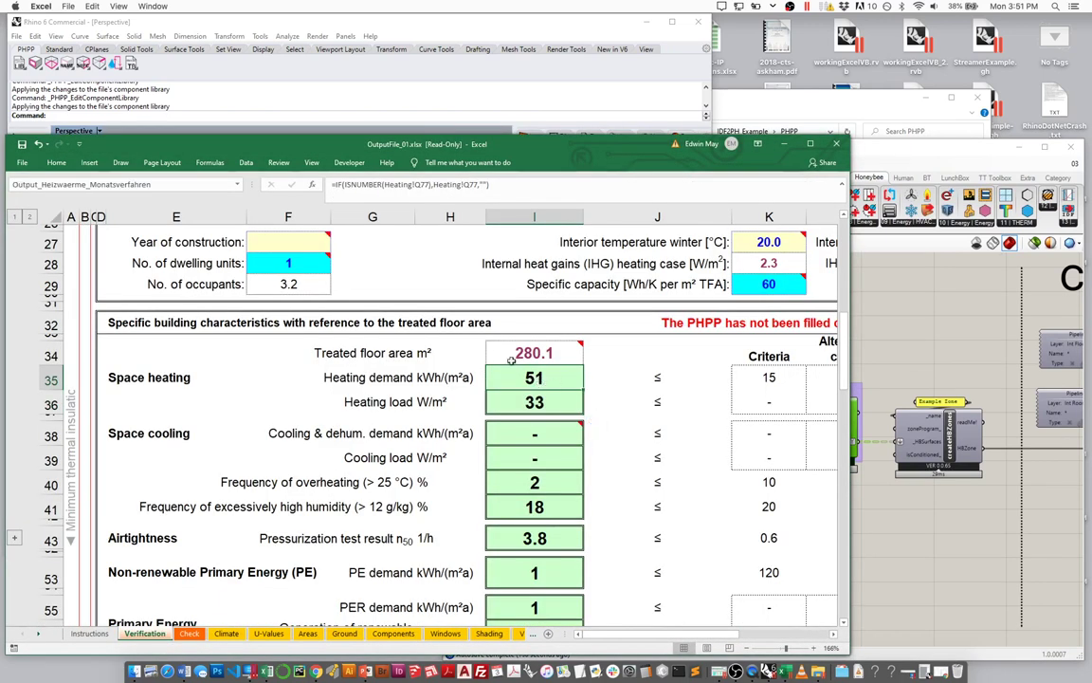
click(308, 634)
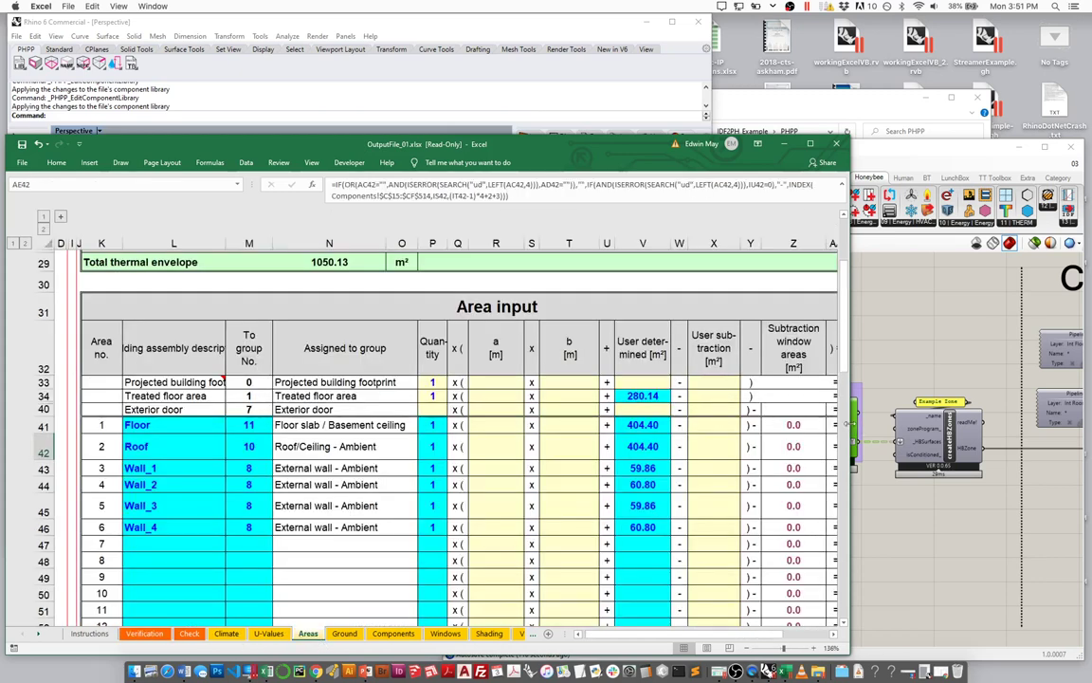
drag(850, 428, 1063, 429)
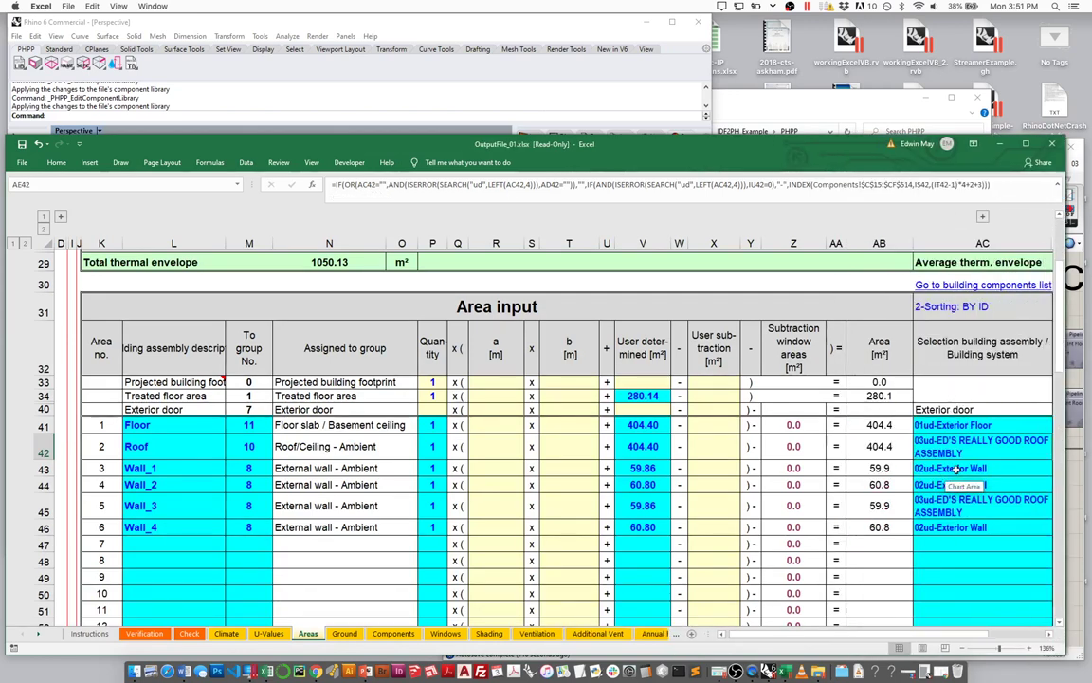
click(952, 425)
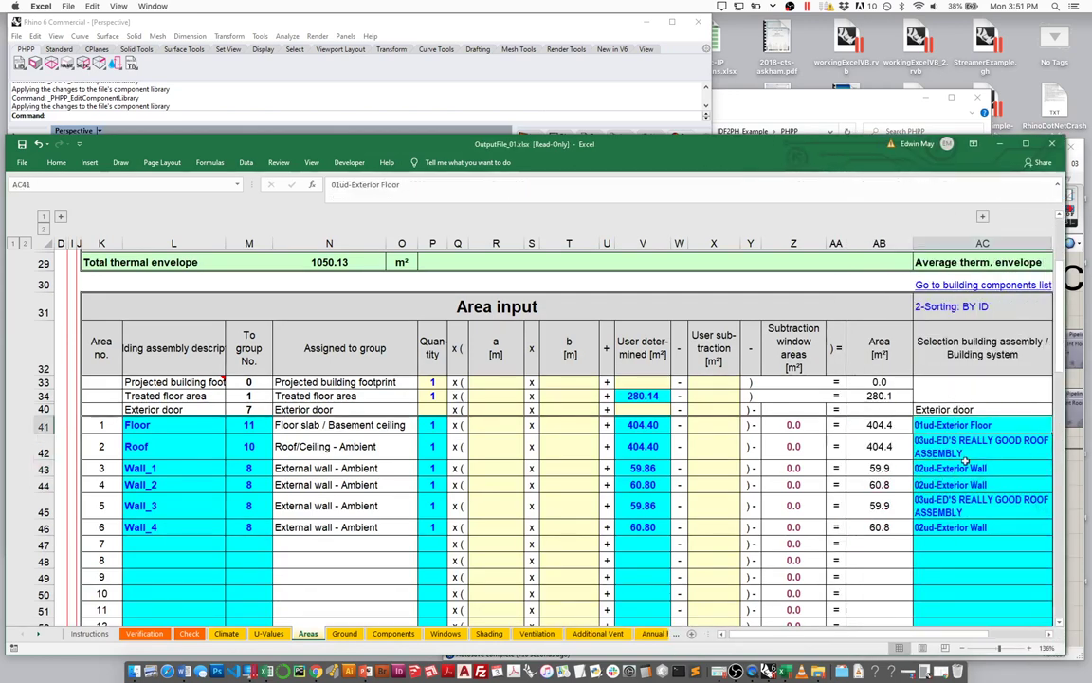
drag(949, 467, 948, 484)
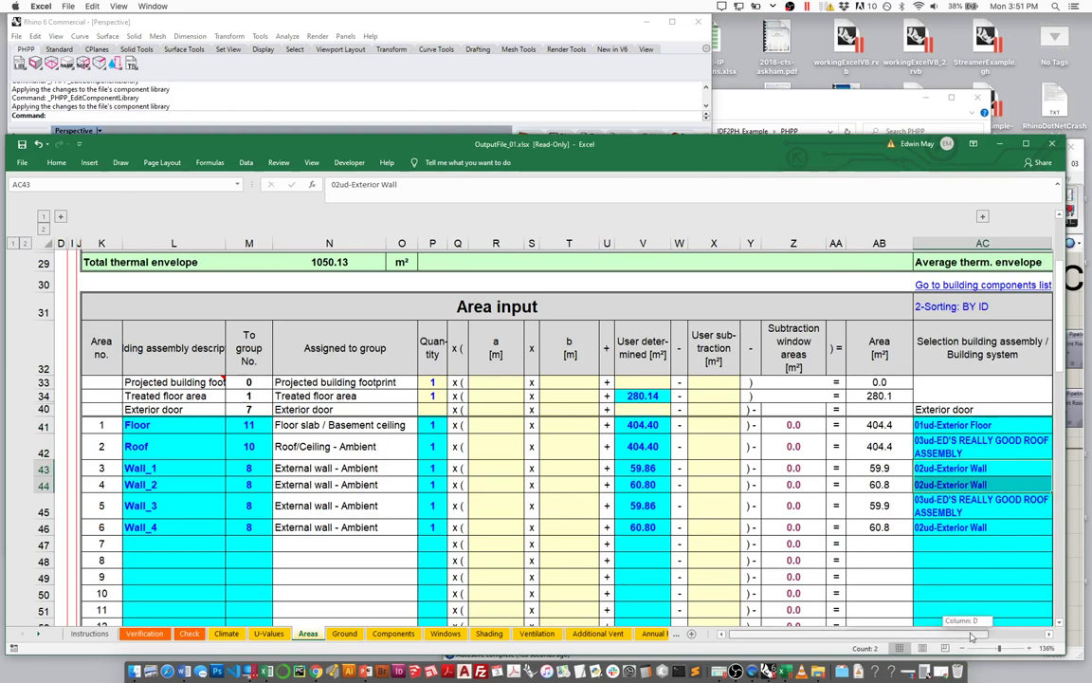
scroll(968, 607, right, 10)
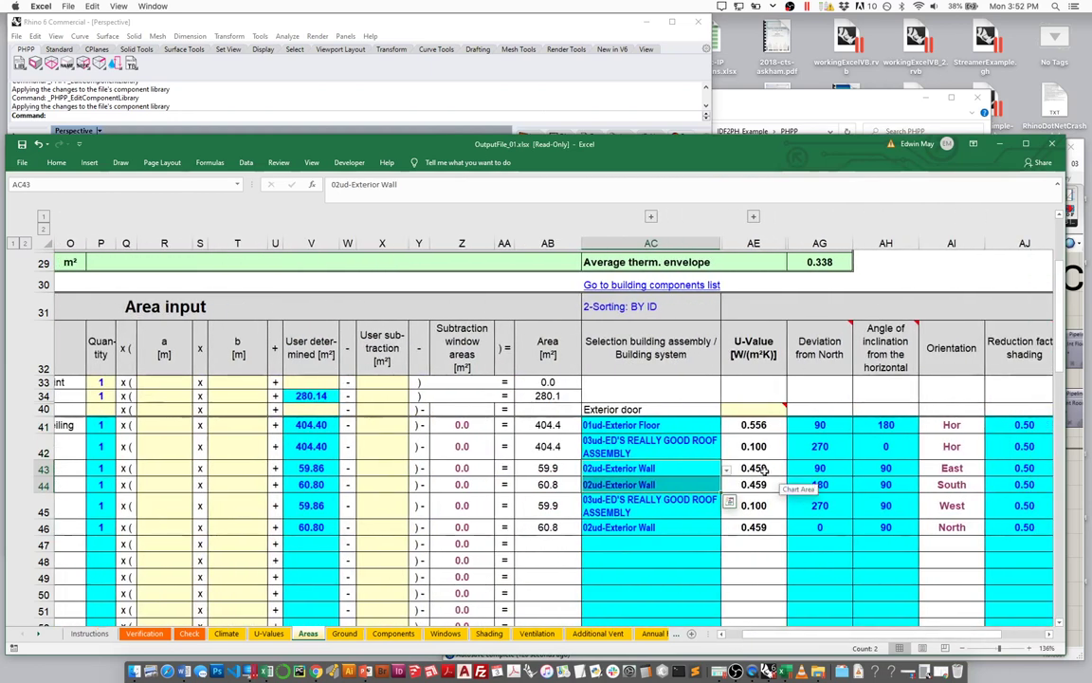
click(753, 424)
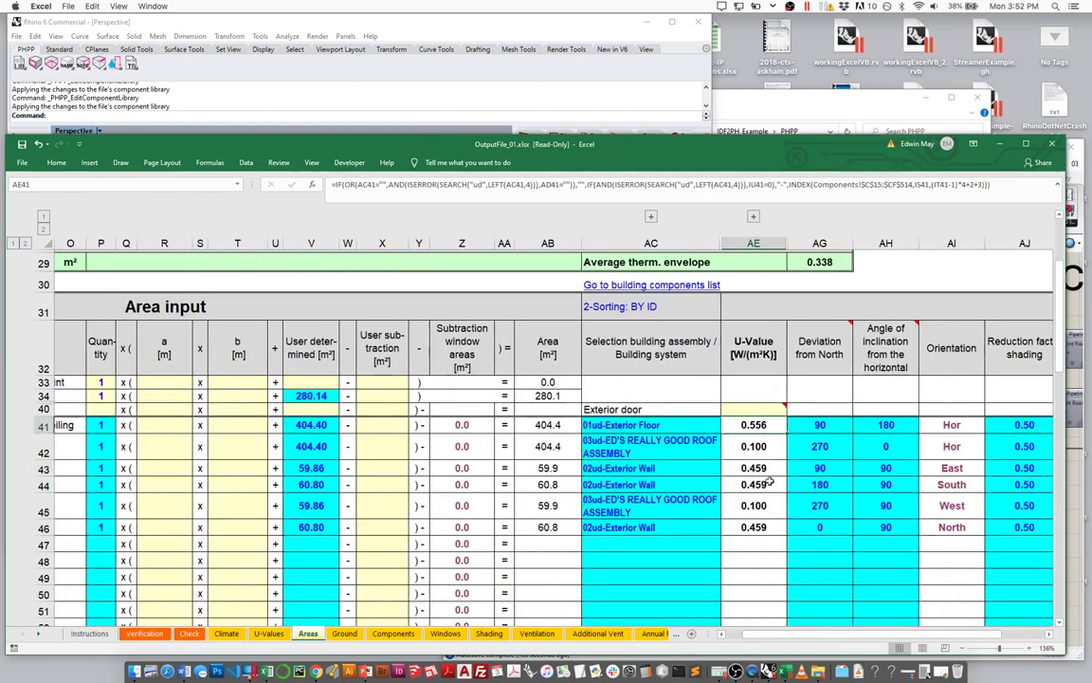
drag(754, 484, 754, 468)
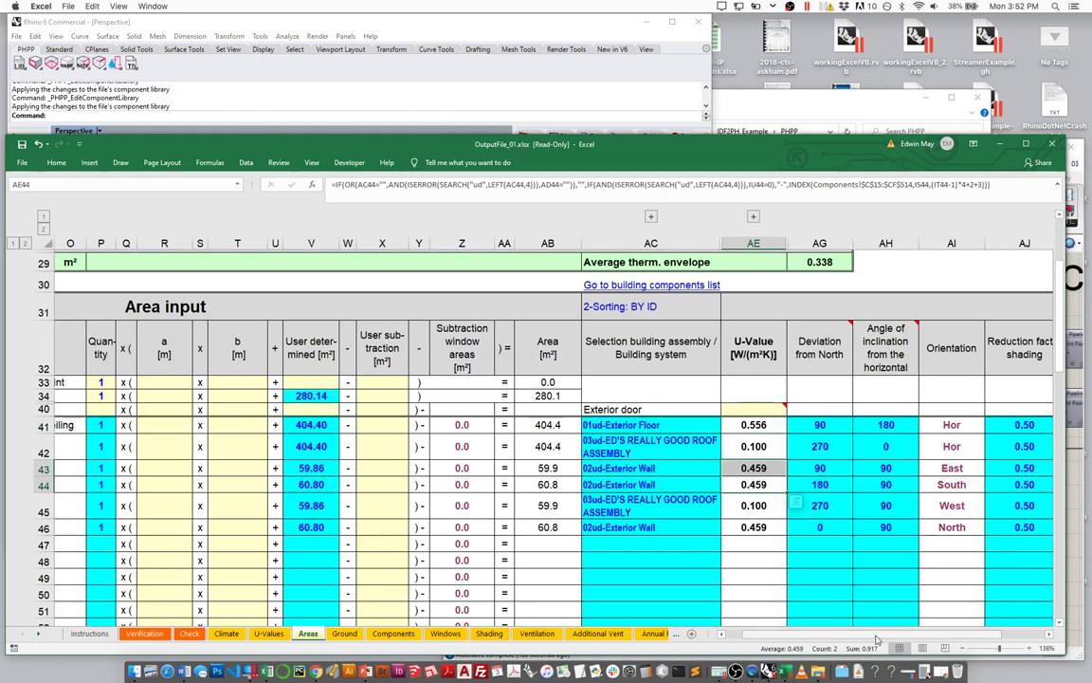
scroll(878, 626, left, 4)
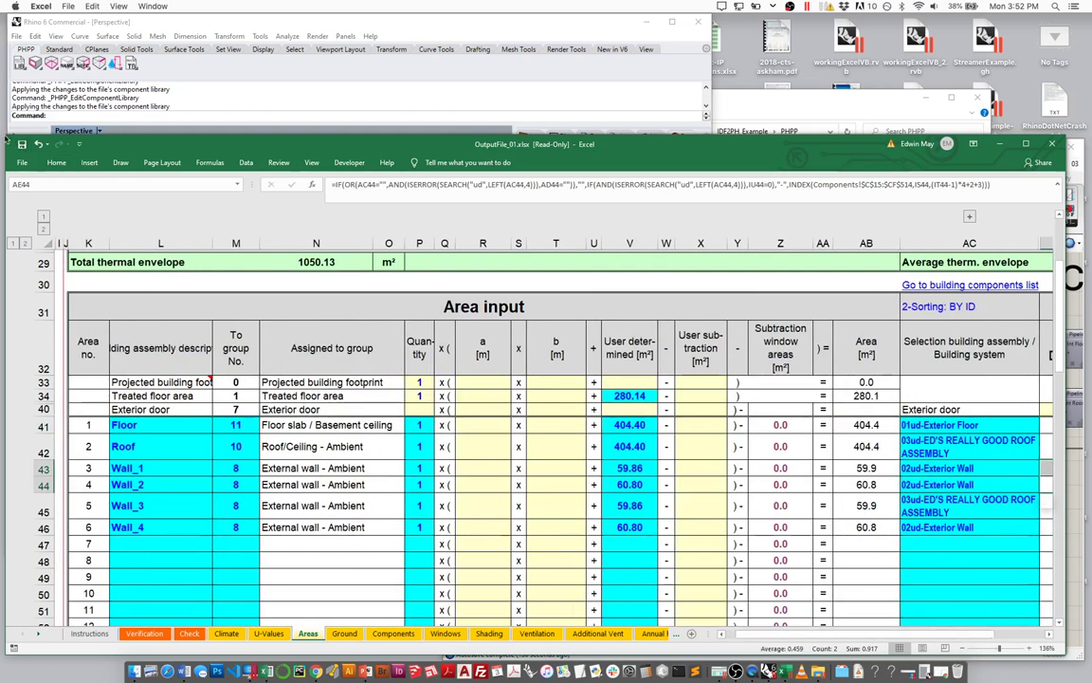
drag(6, 140, 8, 291)
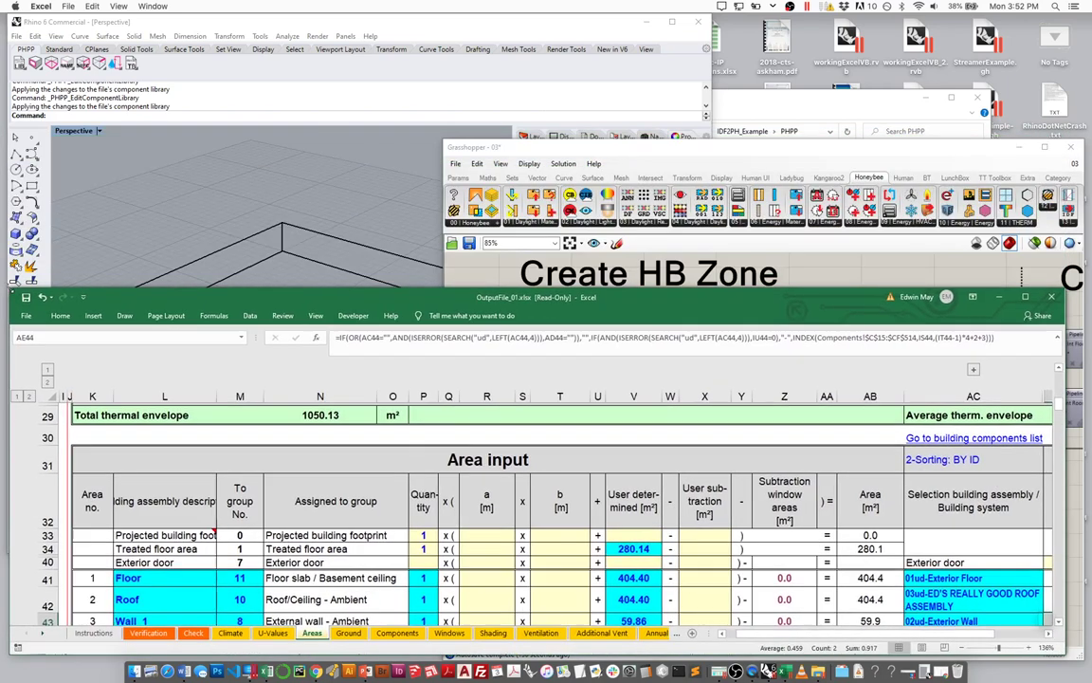
Bring Rhino's Perspective viewport and the Grasshopper definition in front of Excel.
click(151, 165)
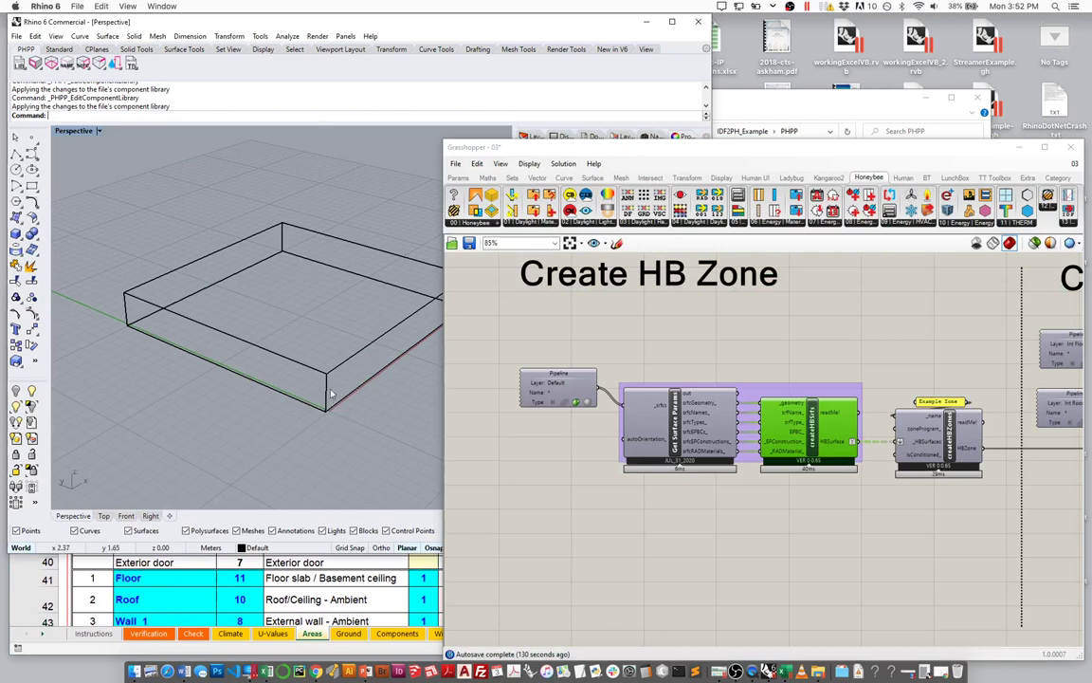